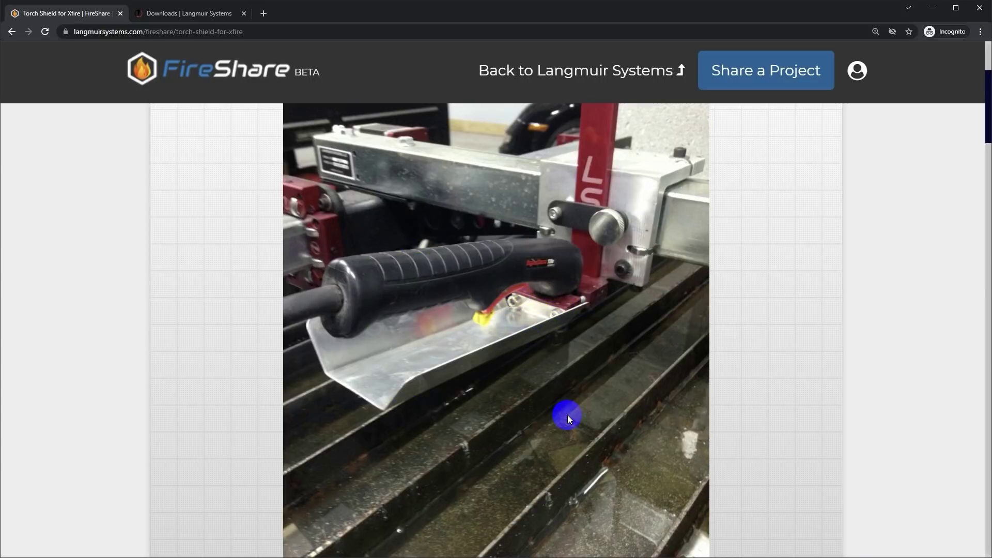
Step: Review the photos and summary on the Torch Shield for Xfire project page
scroll(569, 410, up, 4)
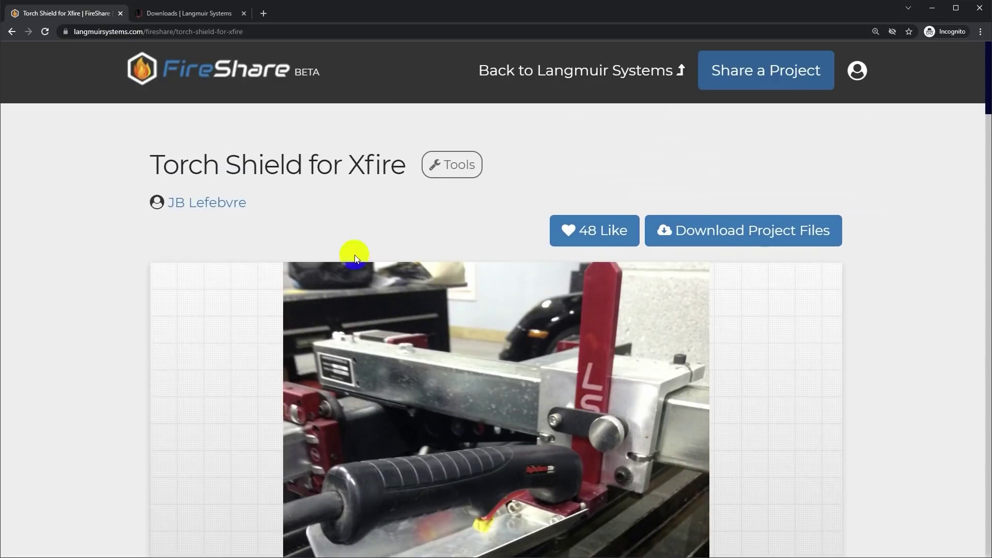
scroll(794, 404, down, 8)
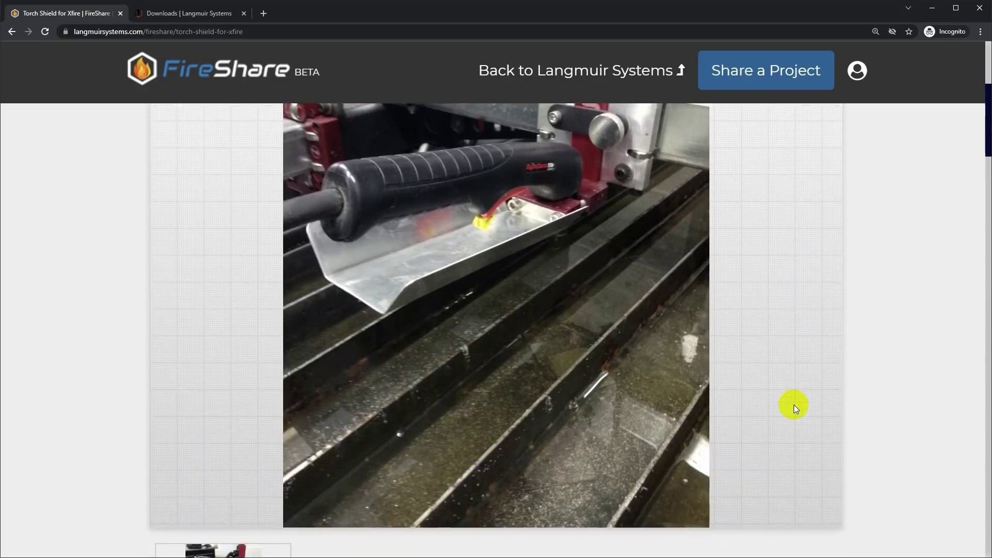
scroll(795, 405, down, 7)
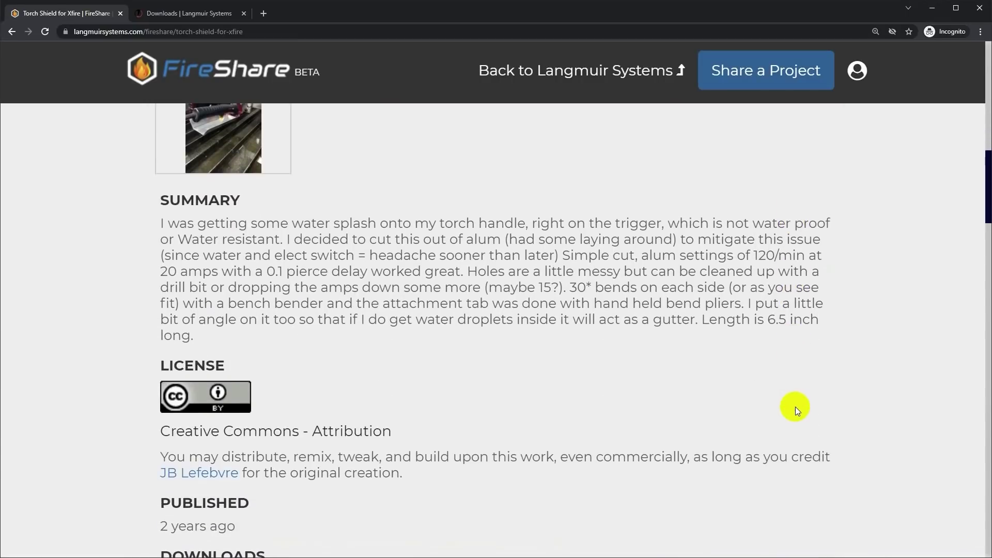
scroll(730, 337, up, 10)
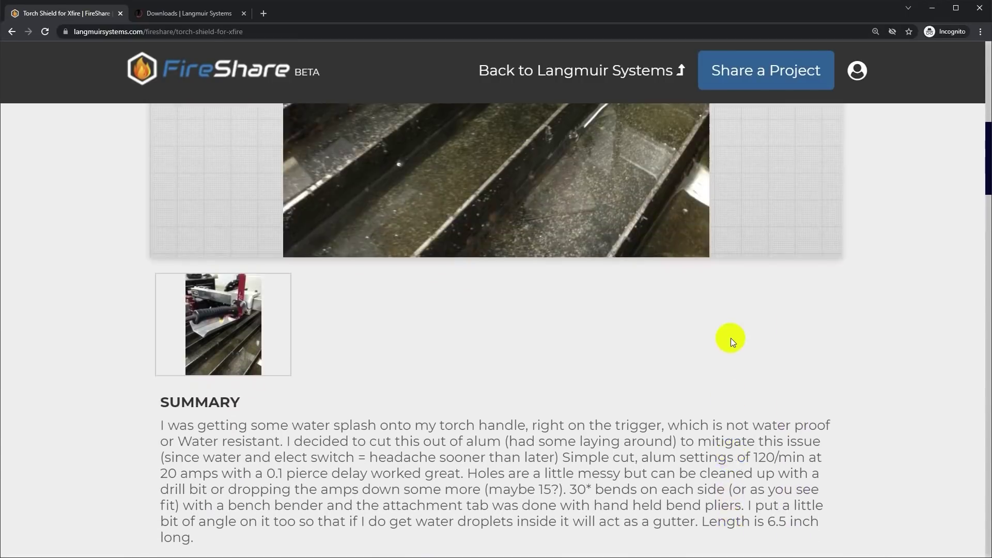
scroll(730, 338, up, 3)
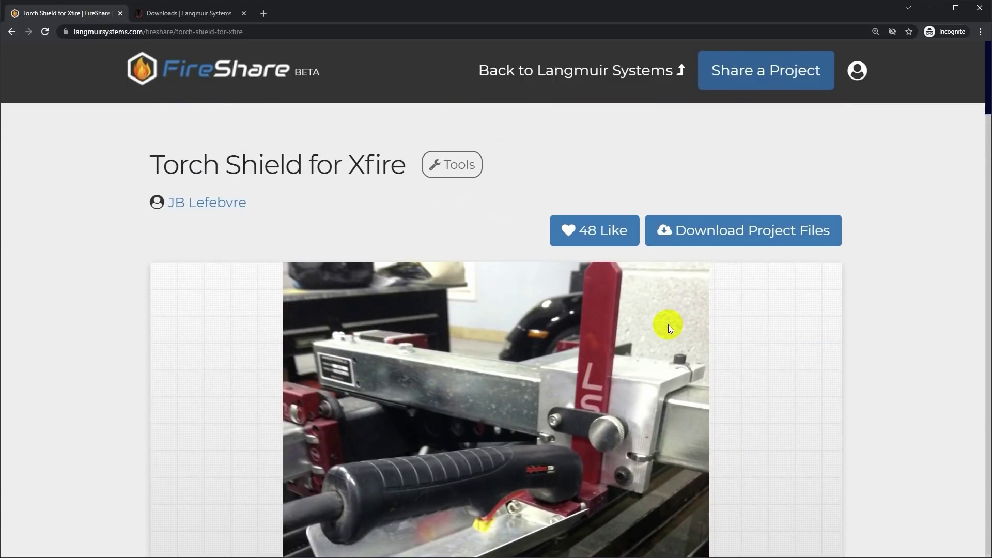
Step: Switch to Autodesk Fusion 360 and start a sketch on the horizontal origin plane of a new sheet metal design
key(alt+Tab)
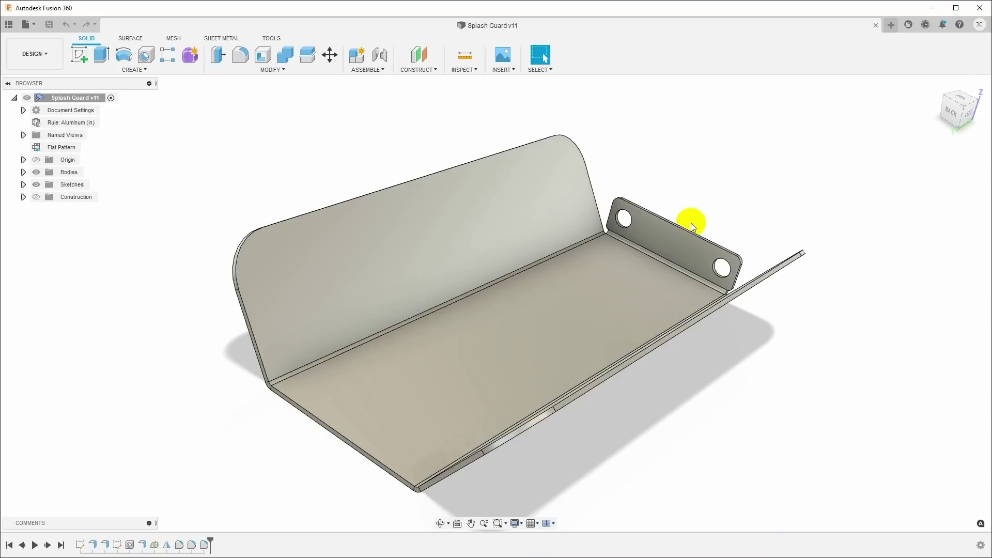
shift+middle_drag(675, 222, 752, 349)
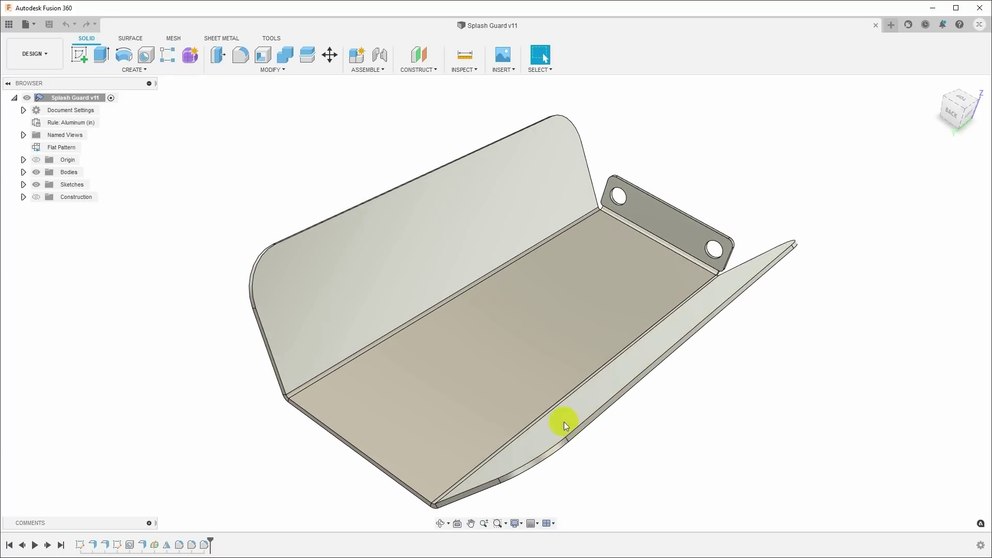
click(888, 26)
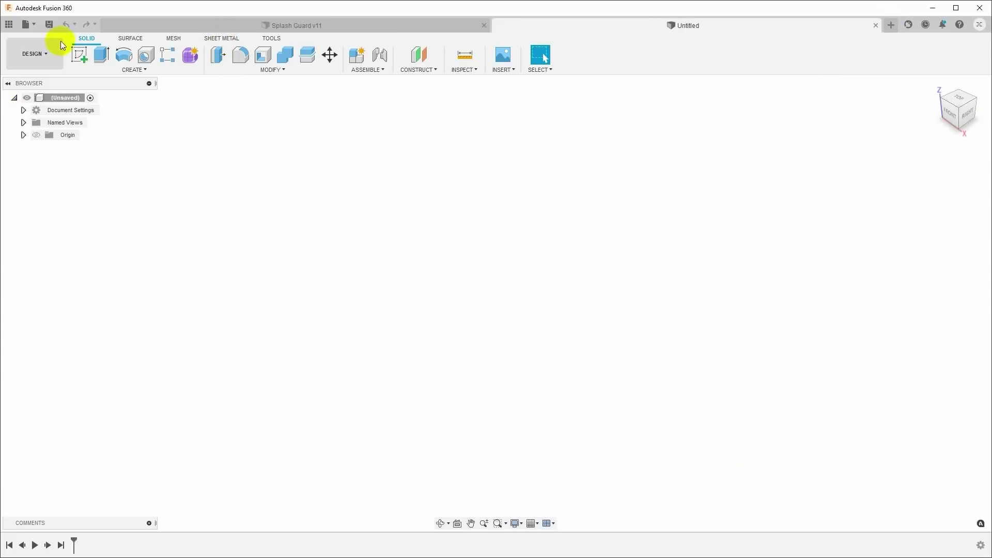
click(219, 39)
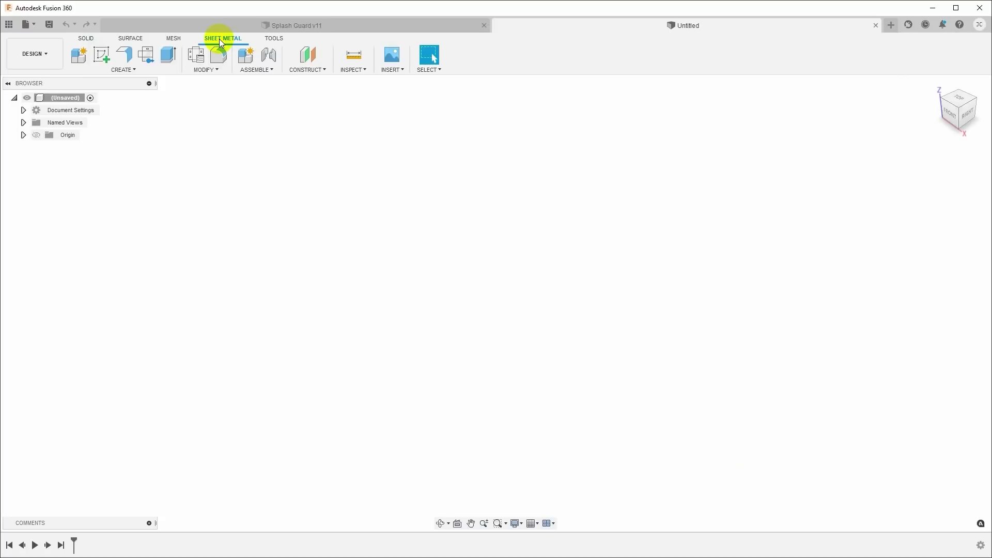
click(101, 55)
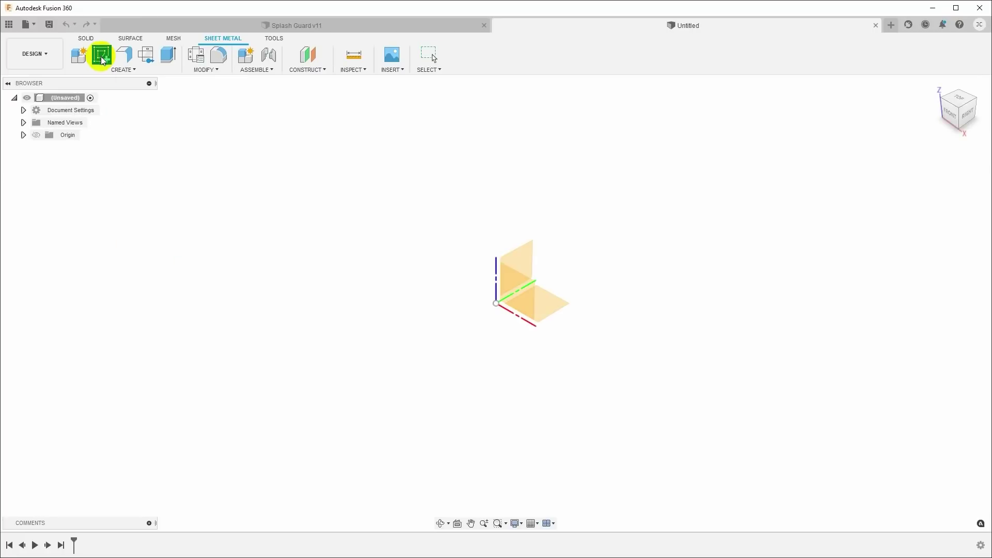
click(543, 305)
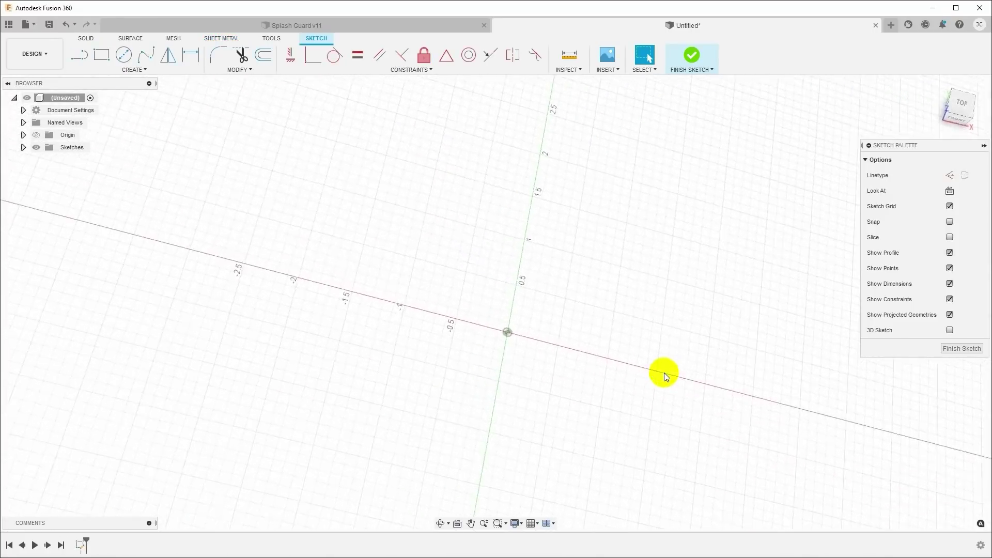
Step: Sketch a rectangle about 1.22 in wide and 2.09 in long with one corner on the origin
click(101, 53)
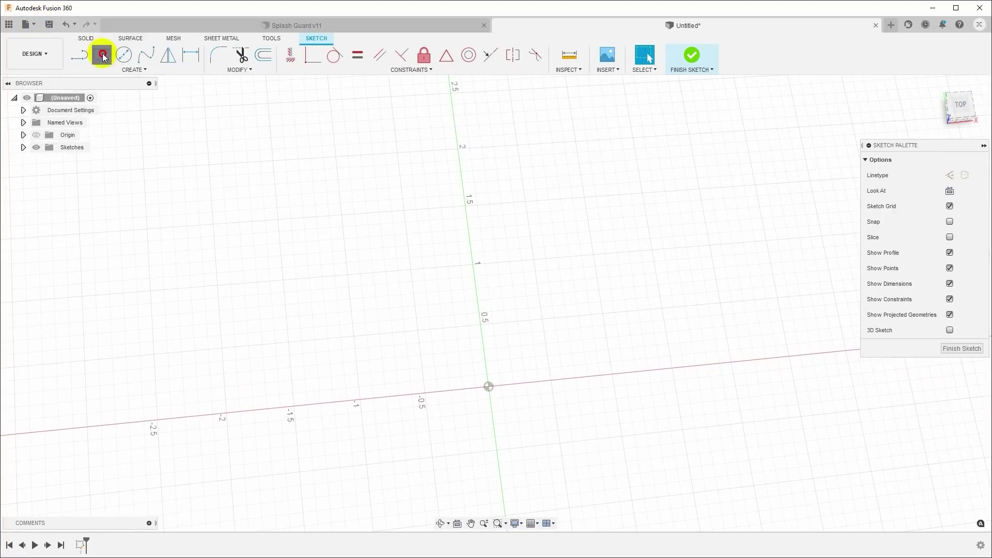
click(489, 386)
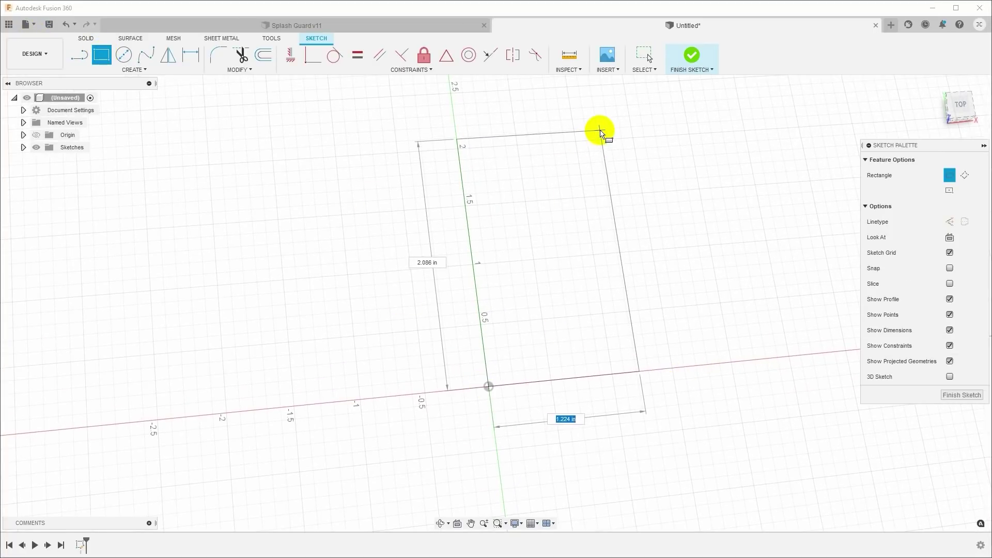
click(599, 132)
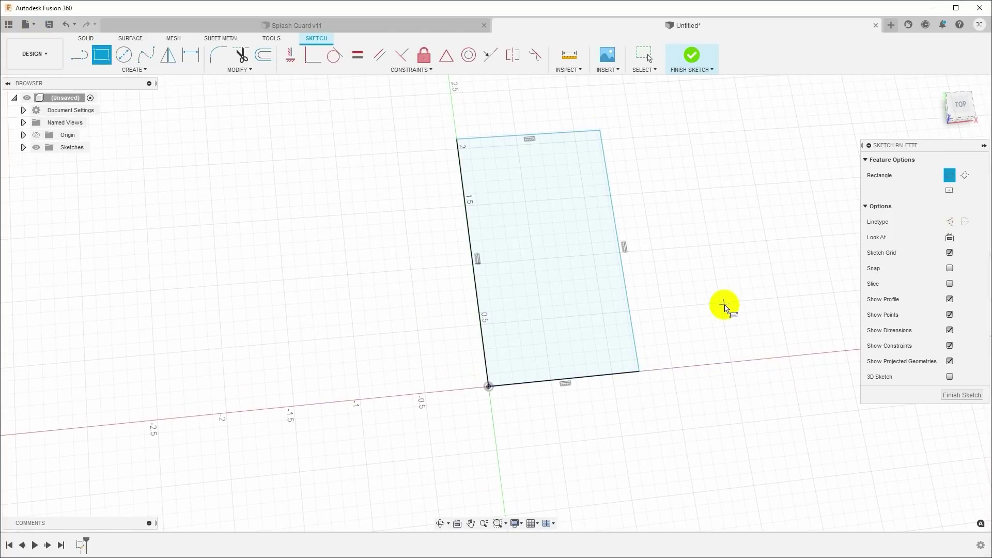
Step: Dimension the rectangle to 6.25 in long and 2 in wide
key(d)
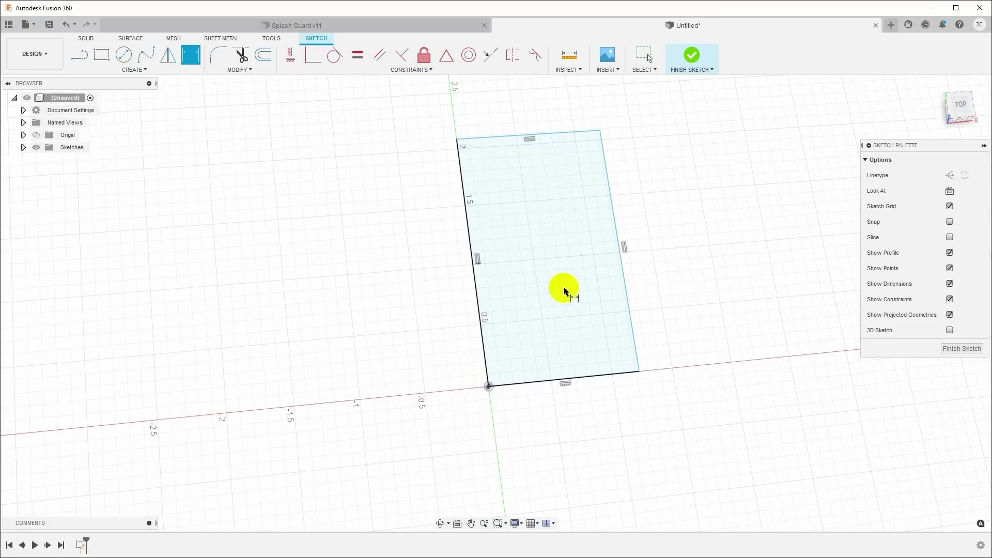
click(475, 300)
click(436, 301)
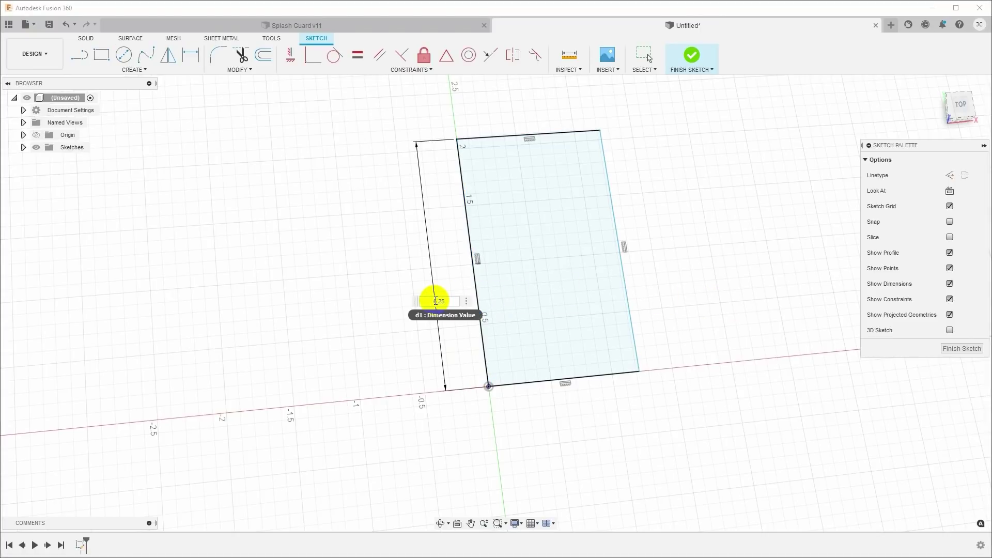
text(6.25)
key(Return)
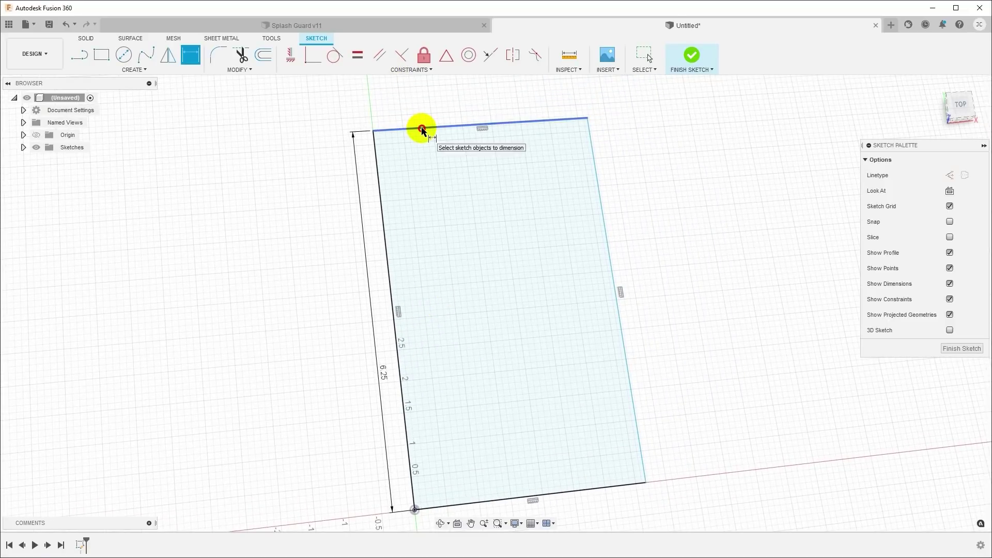
click(422, 130)
click(419, 115)
text(2)
key(Return)
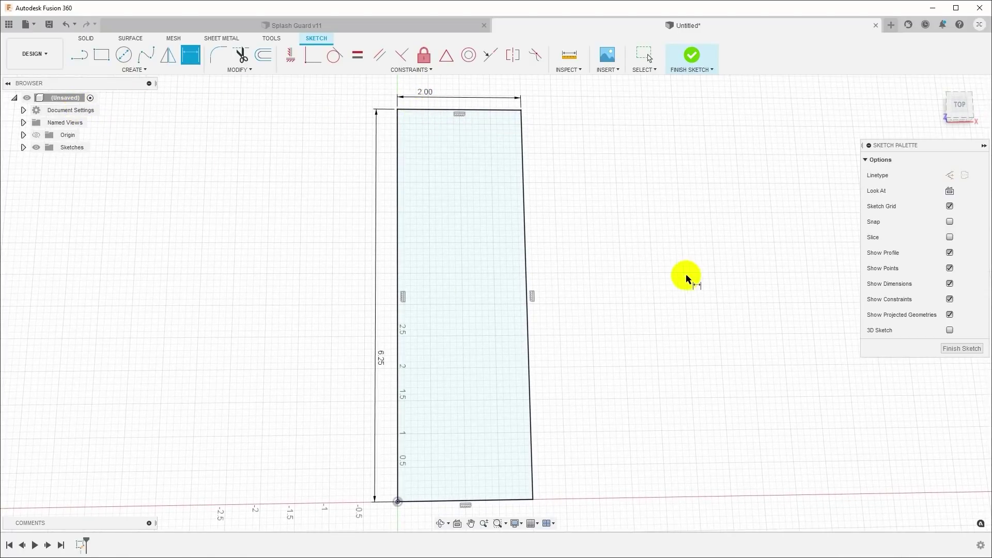
Step: Check the document's units setting and finish the sketch
click(23, 110)
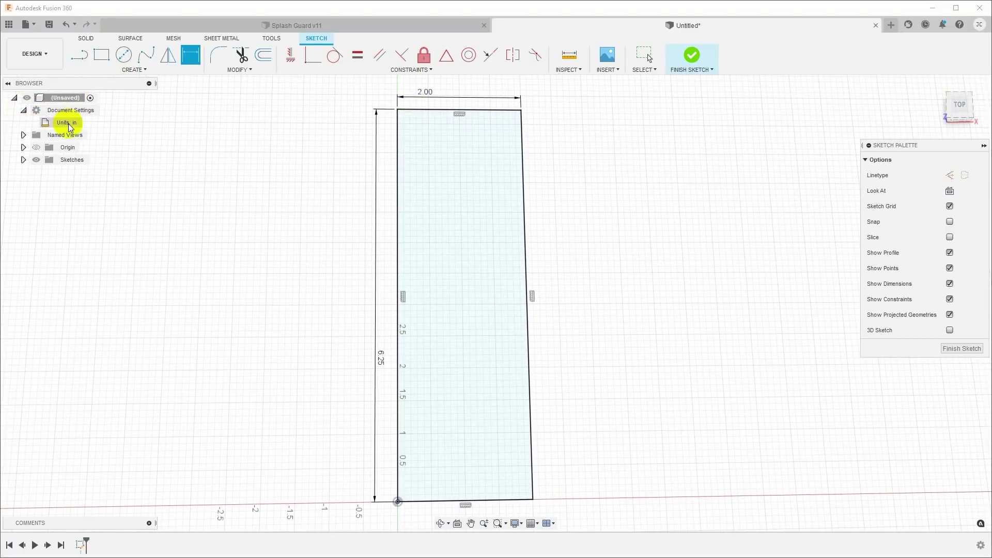
scroll(715, 243, down, 1)
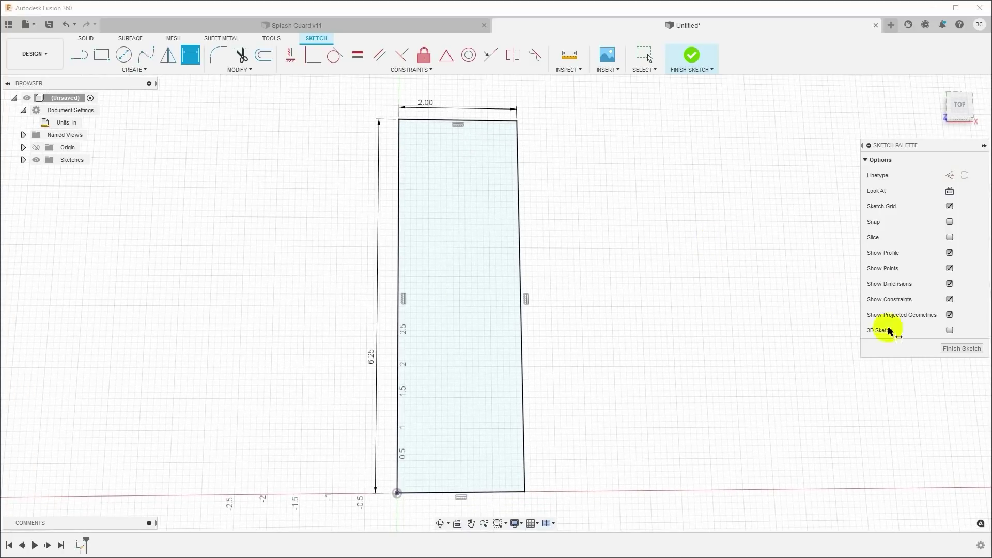
click(961, 349)
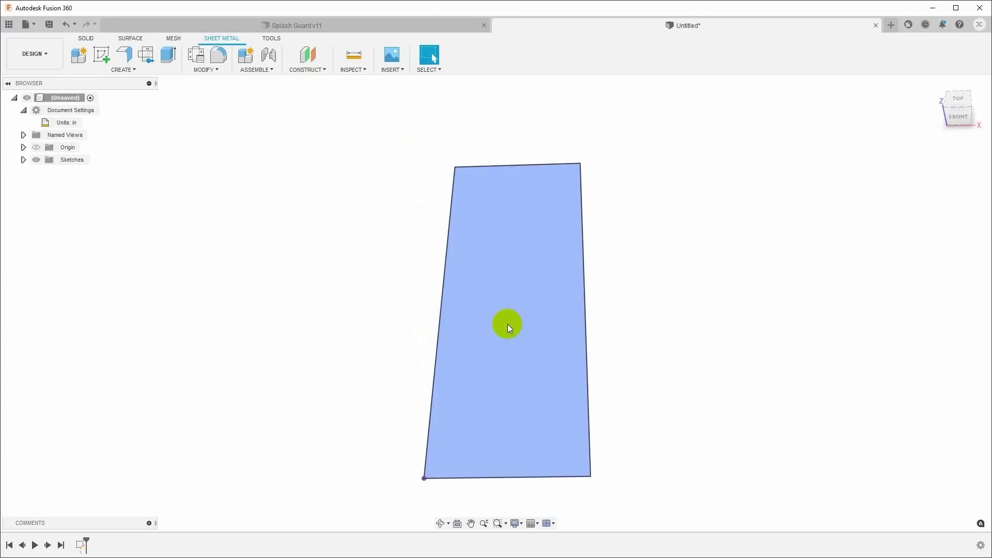
Step: Create a base flange from the rectangular profile as a new body using the Aluminum (in) sheet metal rule
click(519, 343)
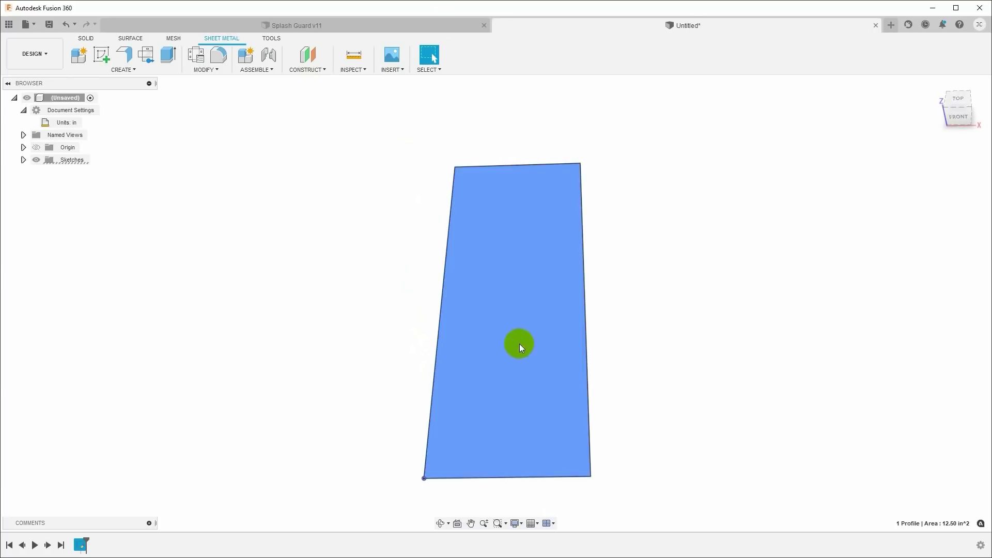
click(129, 56)
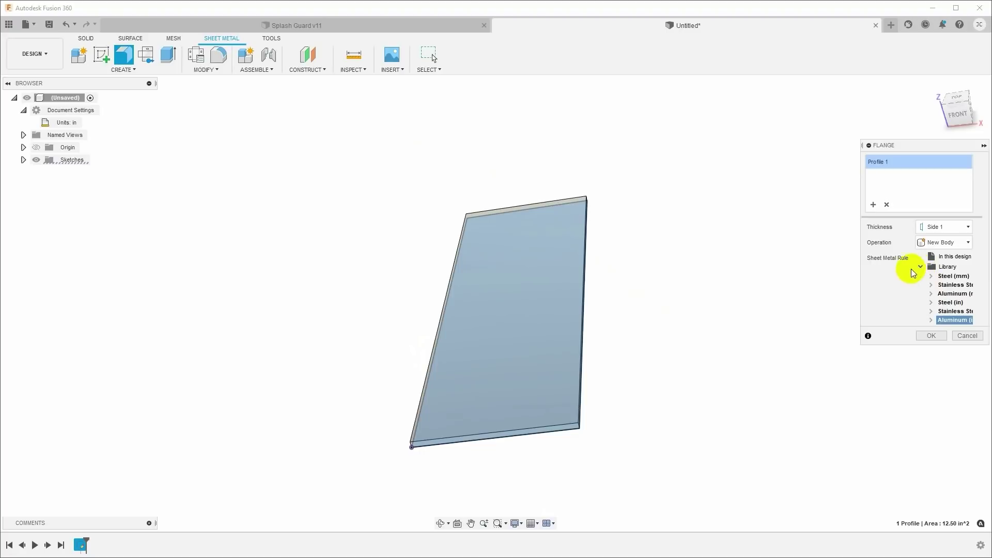
drag(912, 145, 813, 145)
drag(886, 343, 963, 443)
click(829, 293)
click(829, 293)
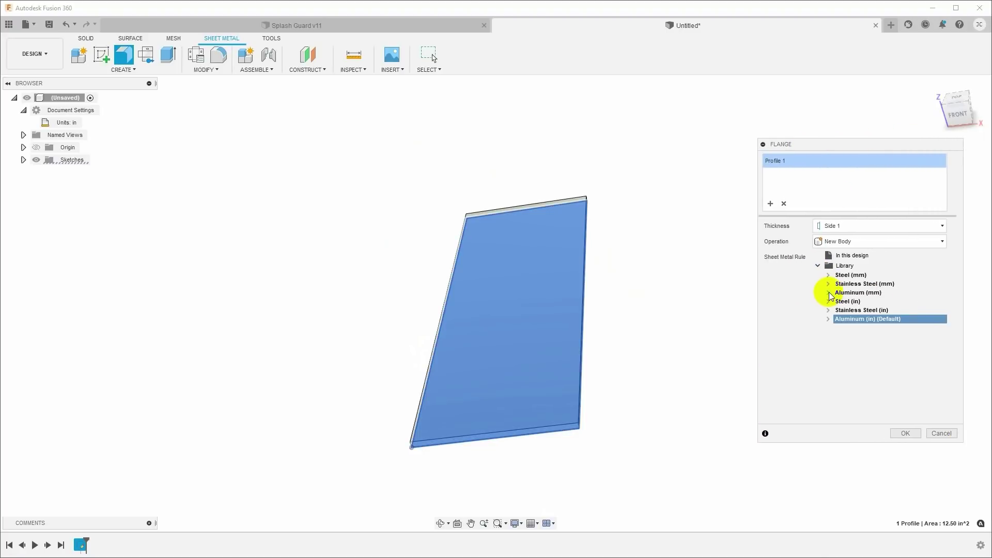
click(827, 319)
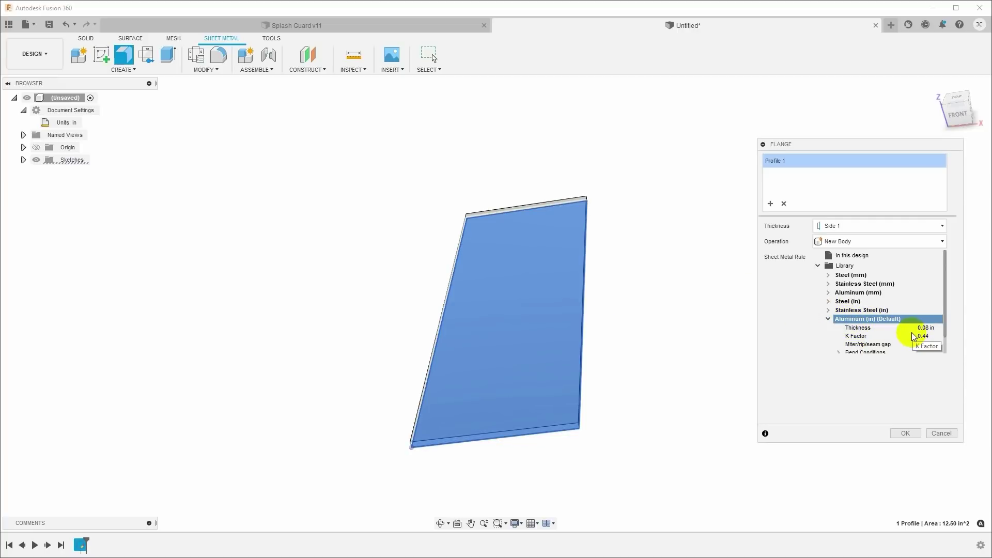
click(908, 434)
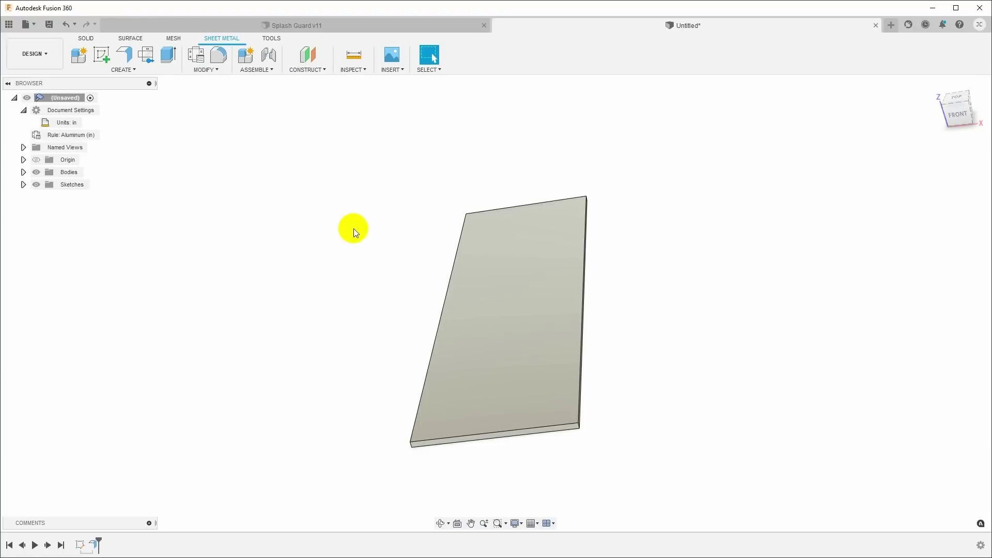
Step: Set the thickness of the design's Aluminum (in) sheet metal rule to 0.05 in, keeping its K factor
click(195, 56)
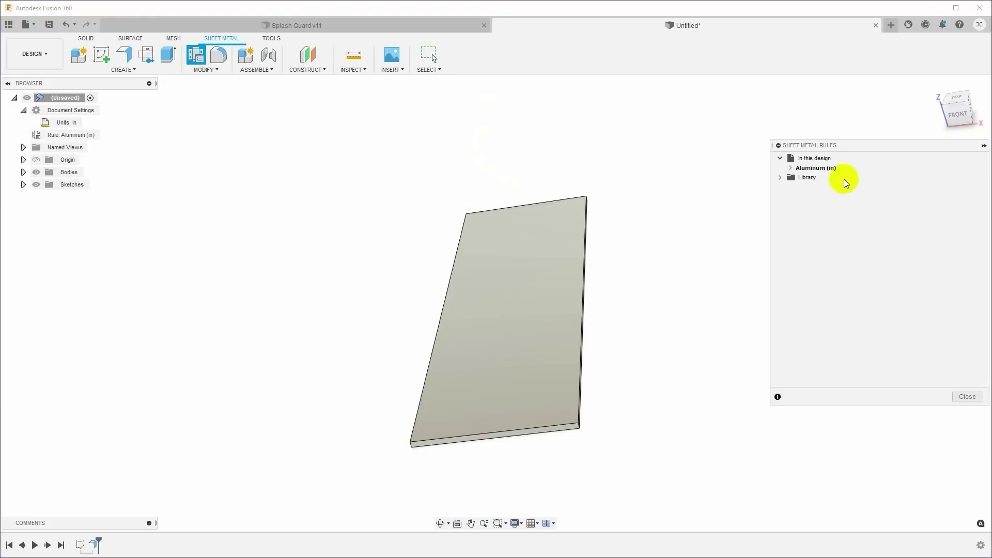
click(789, 168)
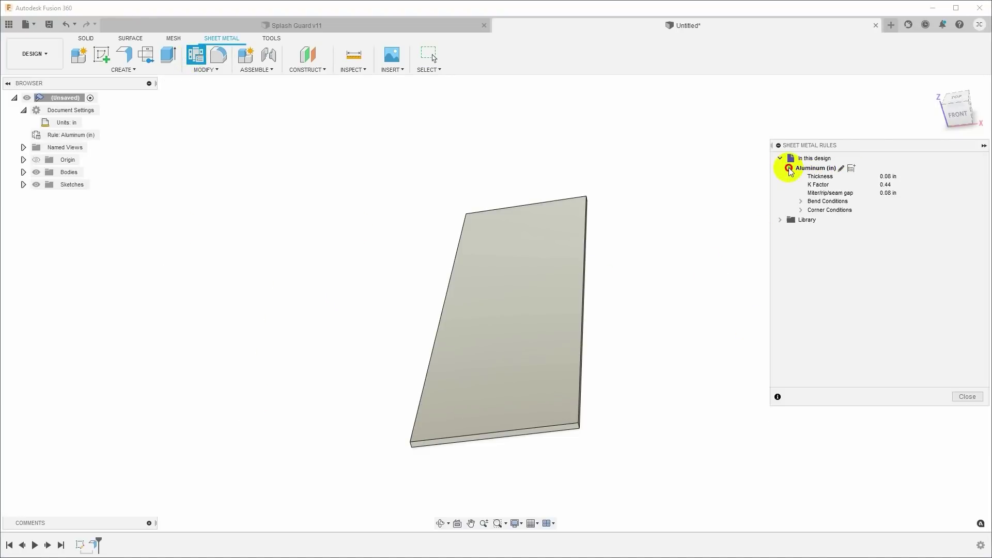
click(841, 169)
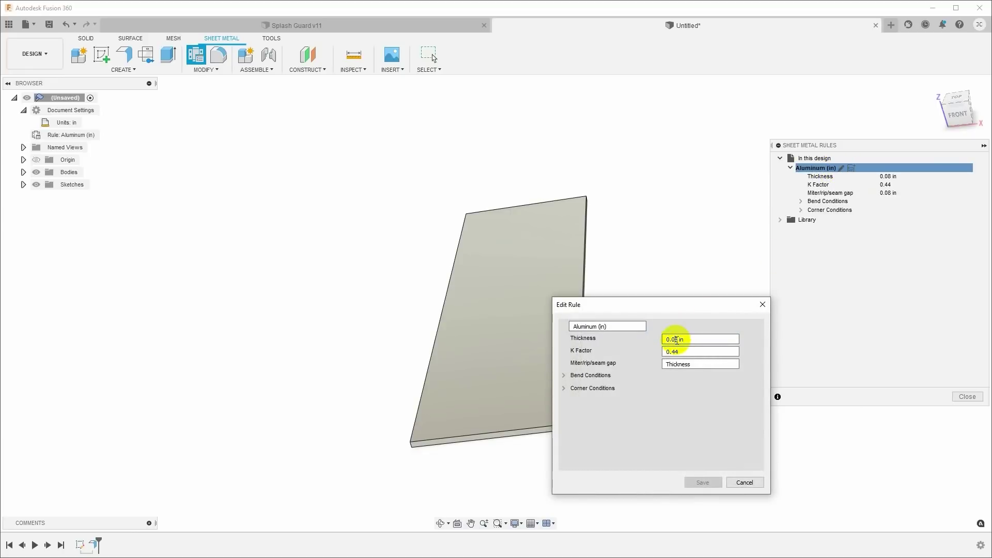
key(BackSpace)
text(5)
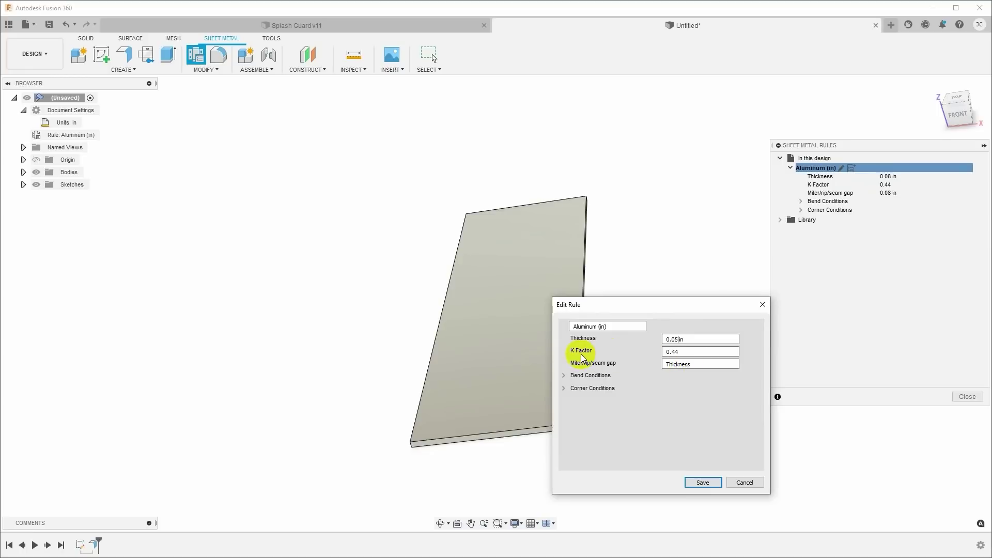
double_click(667, 353)
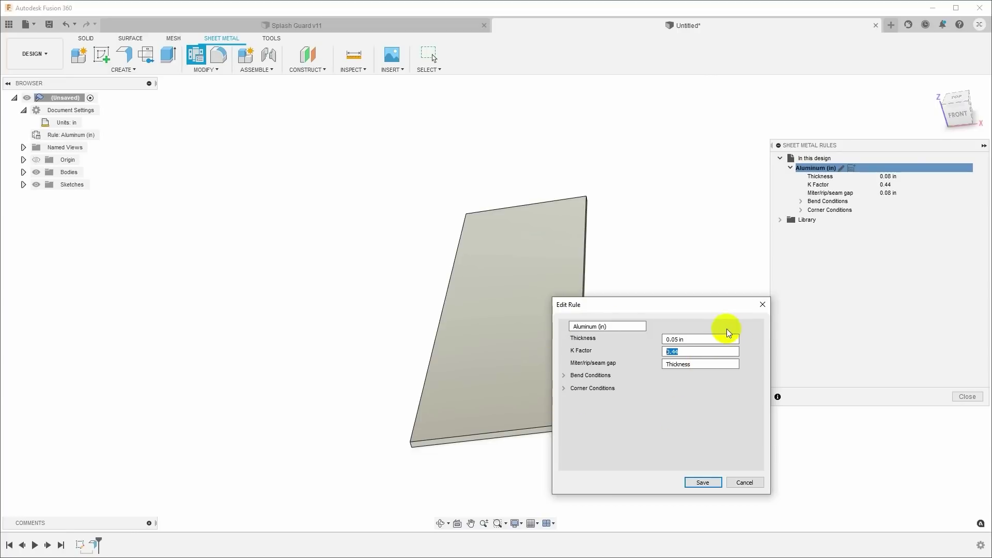
click(712, 484)
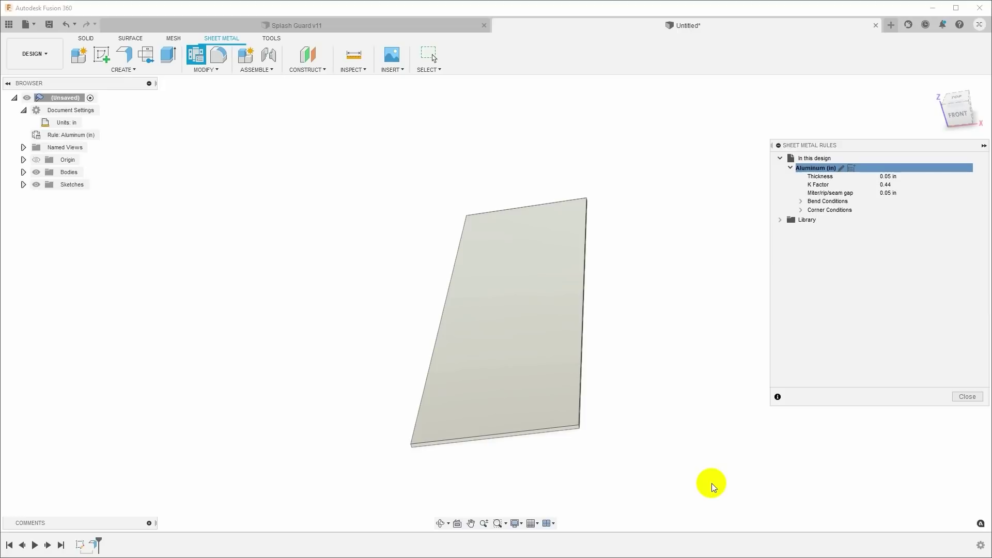
click(967, 396)
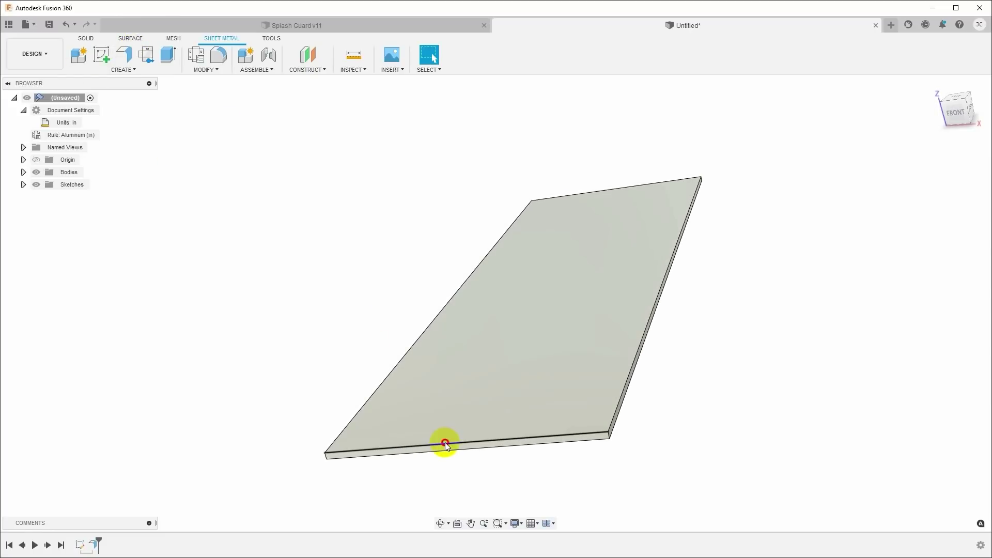
Step: Add a 90-degree flange 0.6 in high along the base plate's front 2 in edge
click(445, 443)
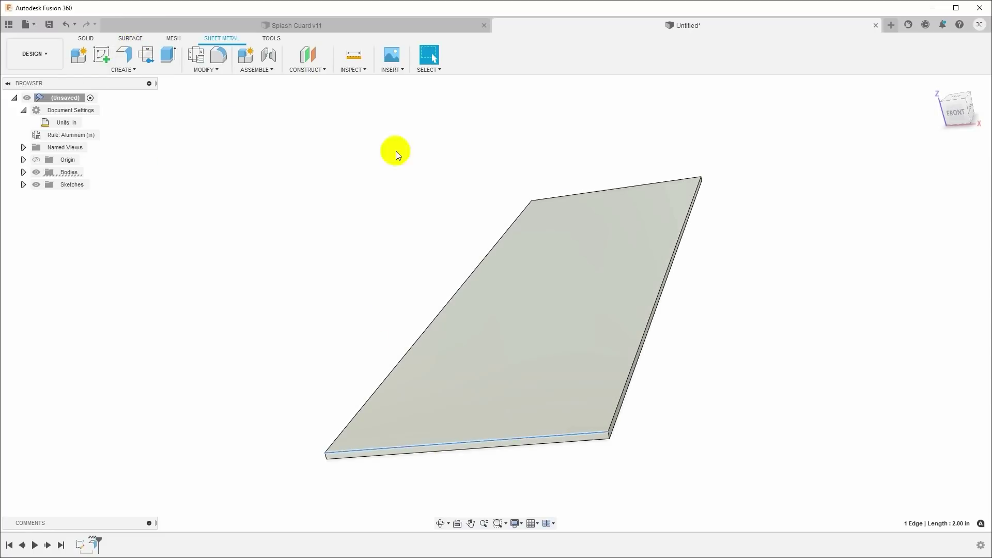
click(125, 55)
drag(454, 438, 442, 376)
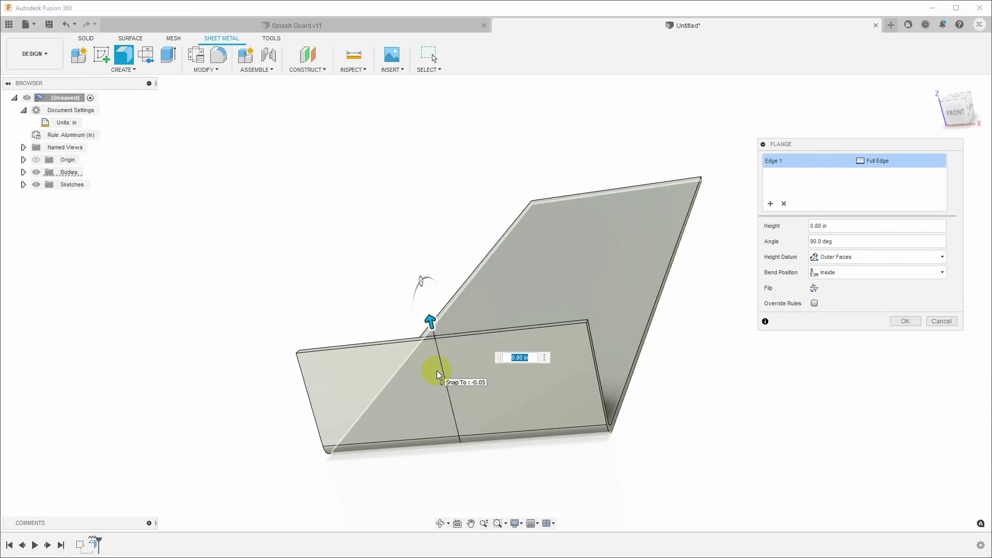
text(.6)
key(Return)
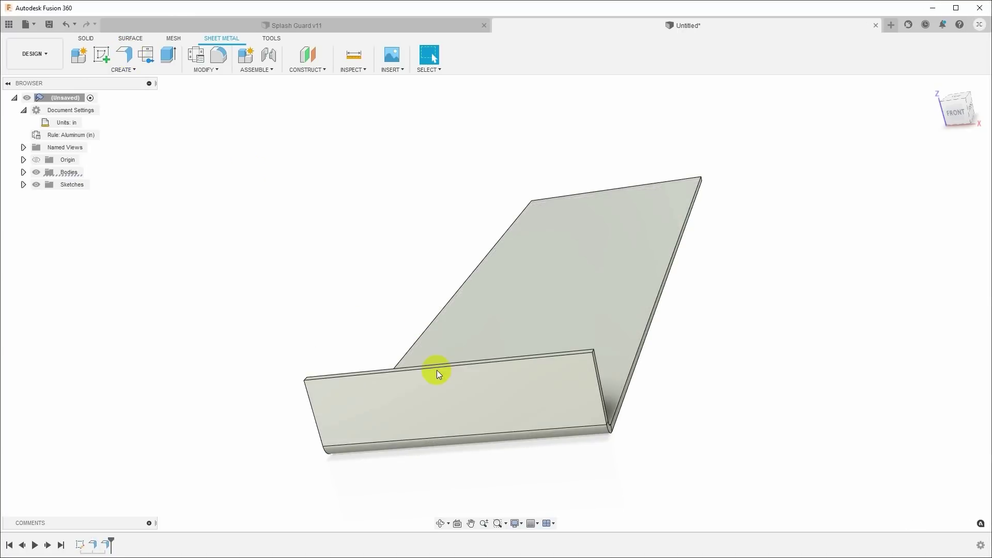
Step: Edit the front flange to try a 0.70 in height with the Outside bend position, and the Adjacent position with another height
shift+middle_drag(437, 370, 295, 509)
double_click(106, 544)
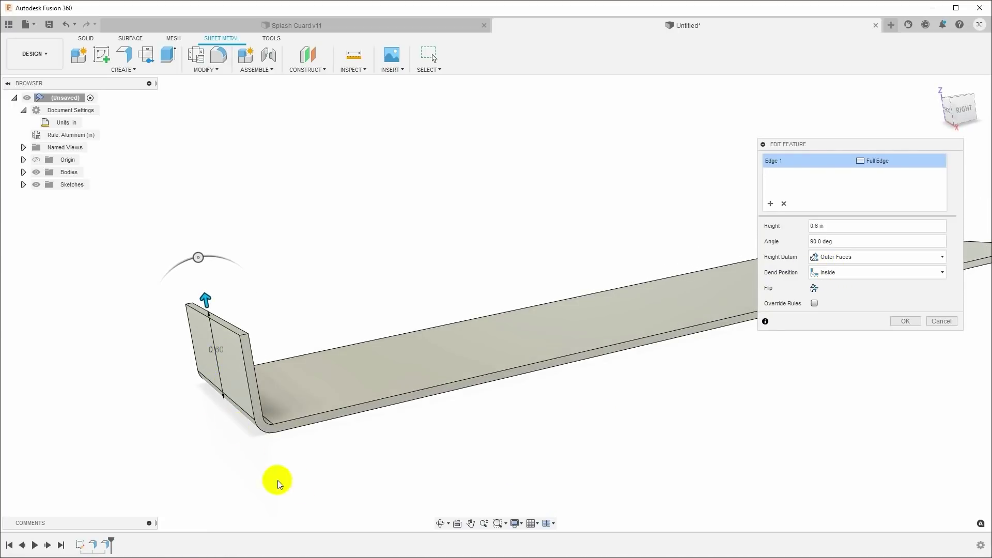
drag(202, 297, 220, 327)
drag(223, 345, 224, 288)
click(847, 272)
click(848, 295)
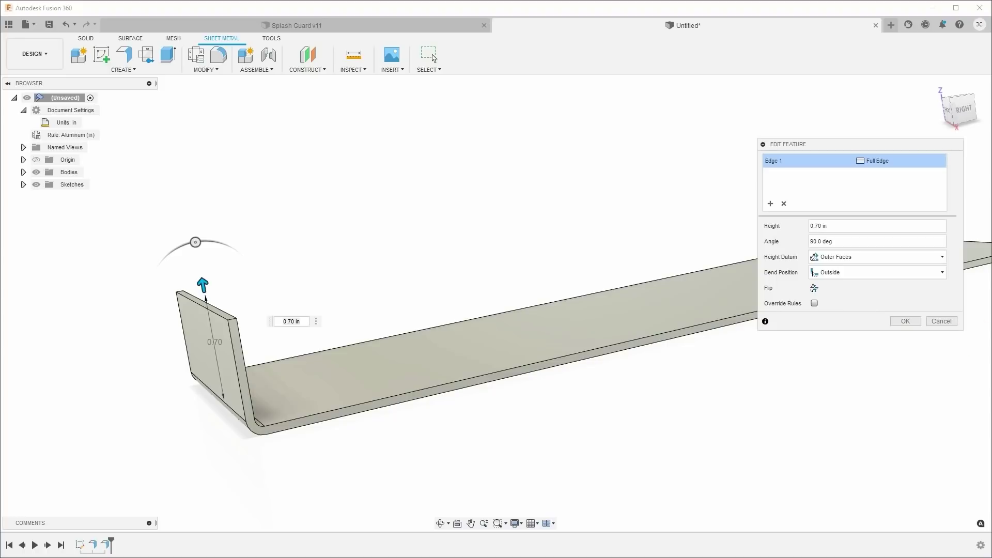
click(876, 272)
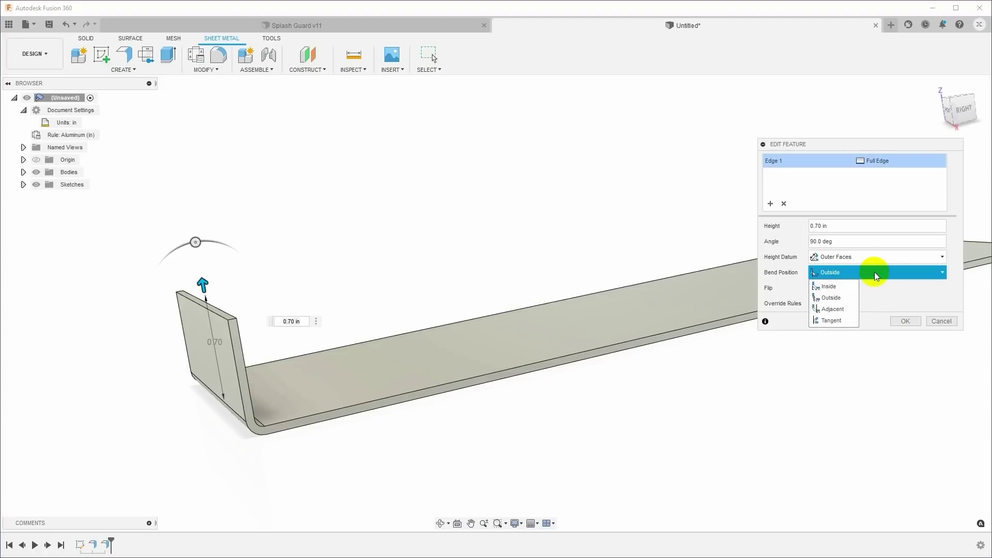
click(838, 310)
drag(211, 281, 211, 257)
Step: Set the front flange's bend position to Inside and its height to 0.60 in
click(841, 272)
click(835, 286)
shift+middle_drag(833, 288, 382, 272)
scroll(336, 274, up, 3)
drag(336, 275, 353, 316)
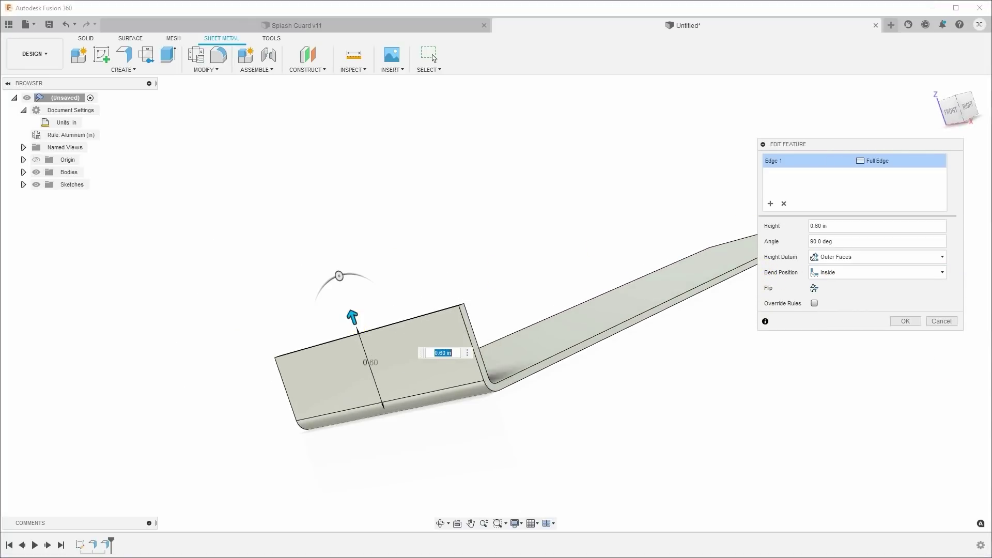
click(908, 324)
Step: Start a sketch on the front flange's outer face and draw horizontal and vertical construction centerlines between the midpoints of opposite edges
shift+middle_drag(881, 333, 562, 334)
right_click(544, 302)
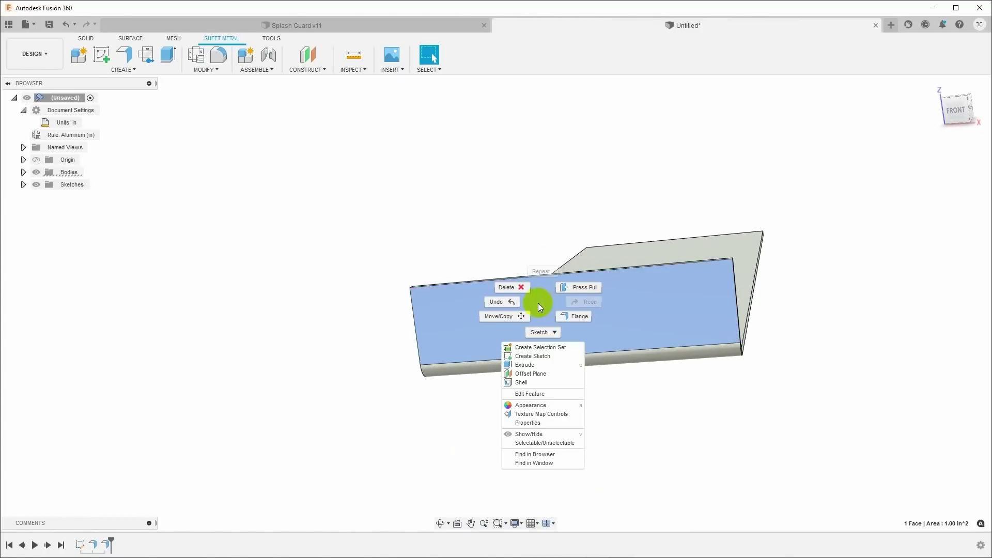
click(535, 356)
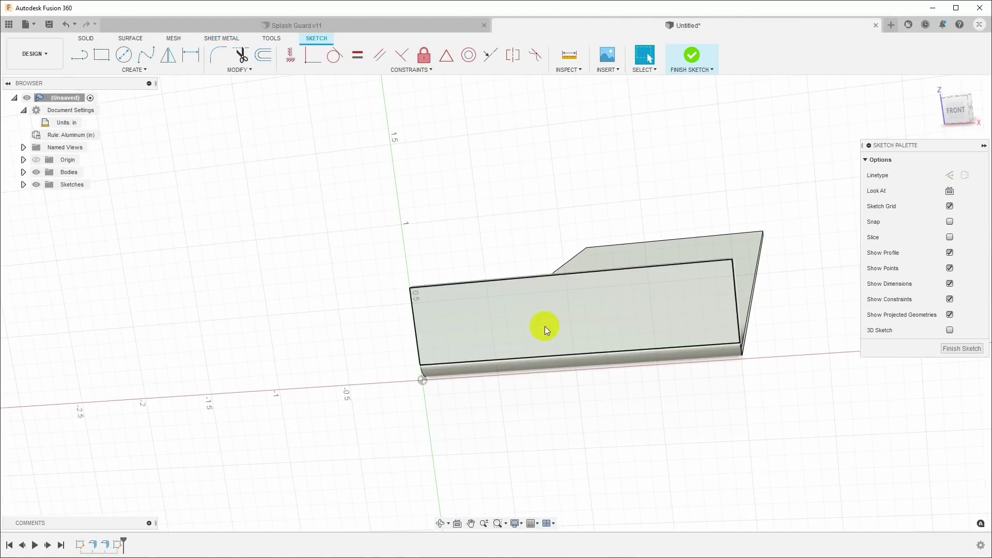
key(l)
click(949, 175)
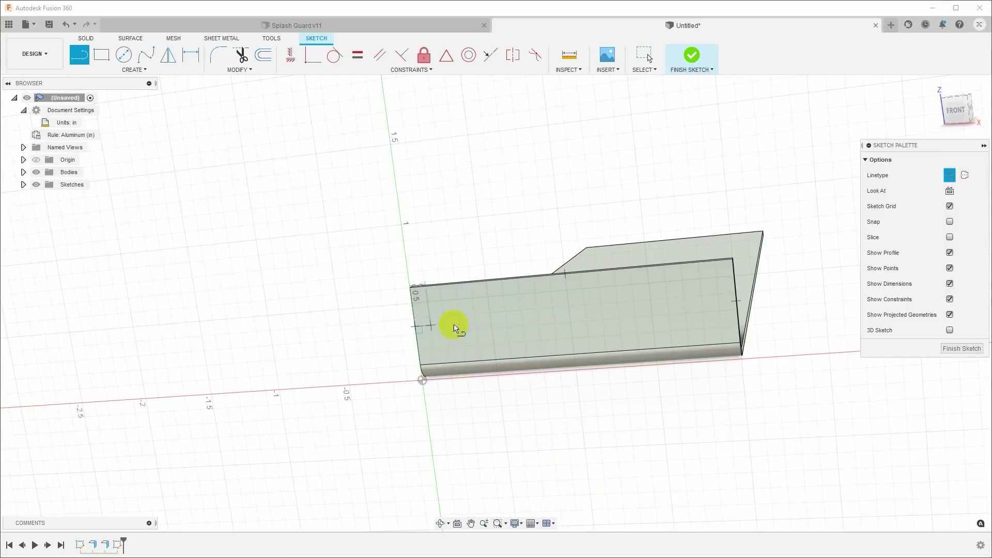
click(737, 302)
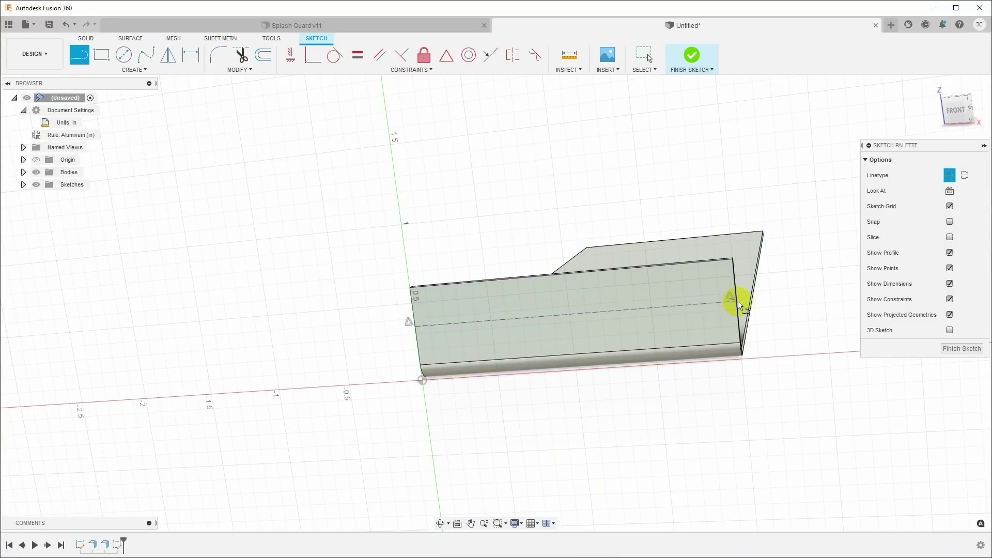
click(566, 275)
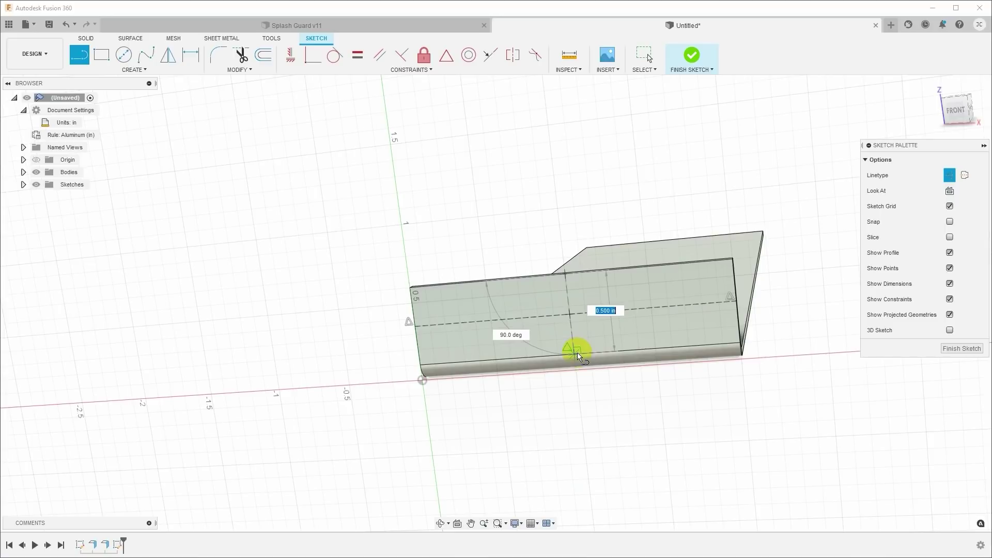
click(577, 353)
Step: Place a sketch point on the horizontal centerline near the flange's left end and mirror it across the vertical centerline
click(134, 69)
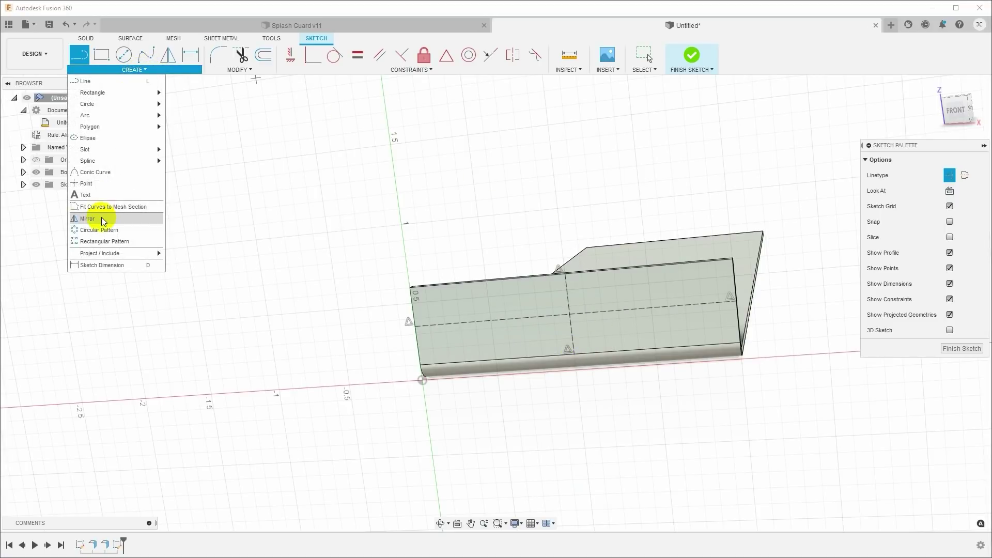
click(86, 184)
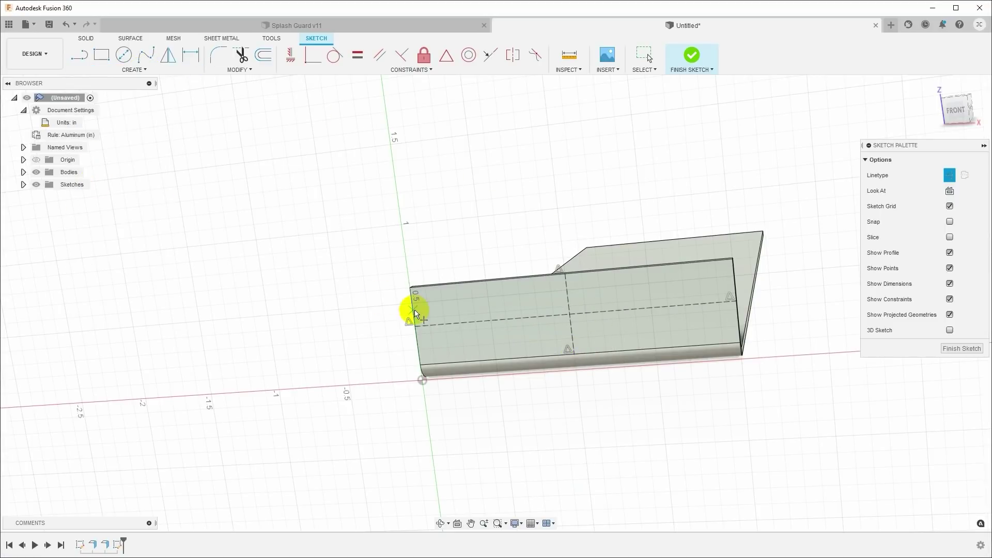
click(169, 60)
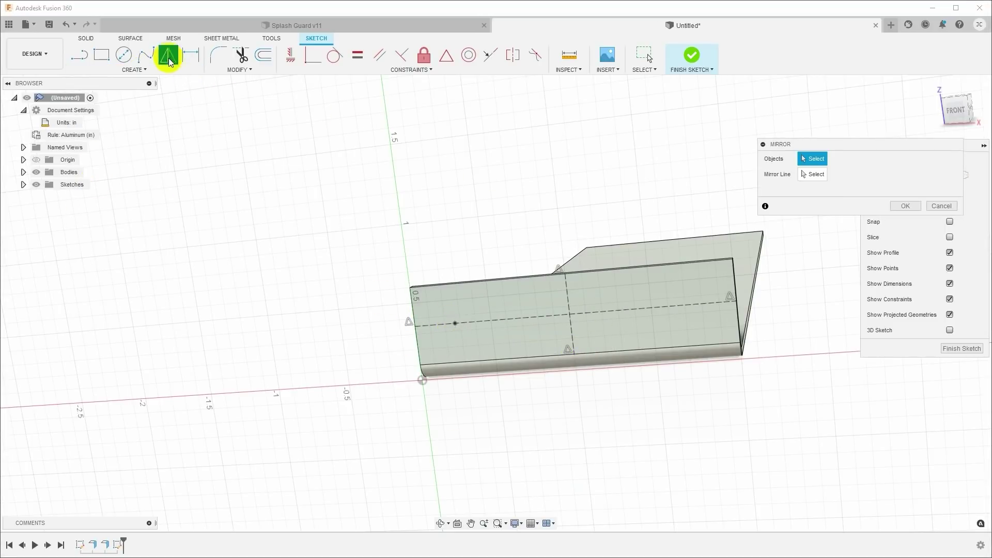
click(456, 323)
click(817, 174)
click(568, 293)
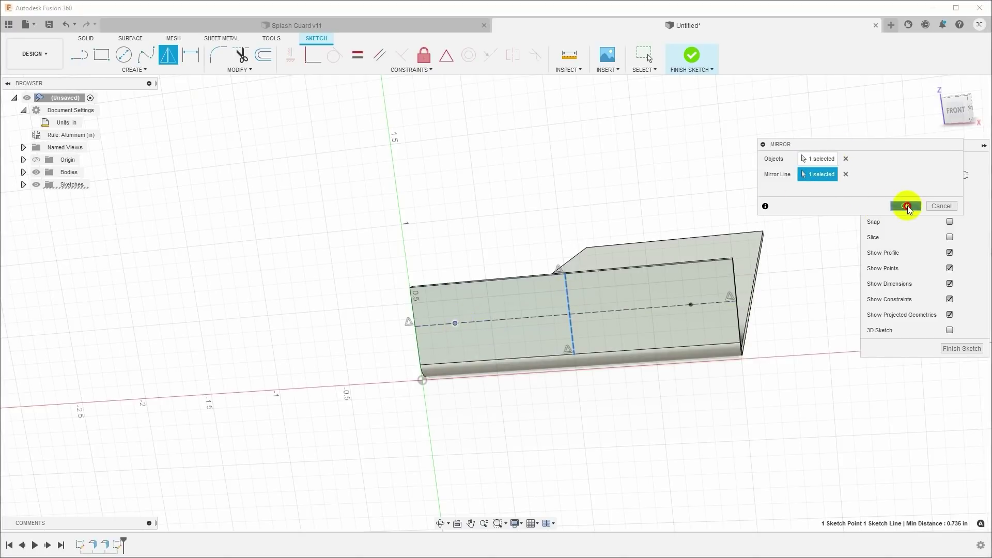
click(905, 206)
Step: Dimension the distance between the two sketch points to 1.55 in and finish the sketch
key(d)
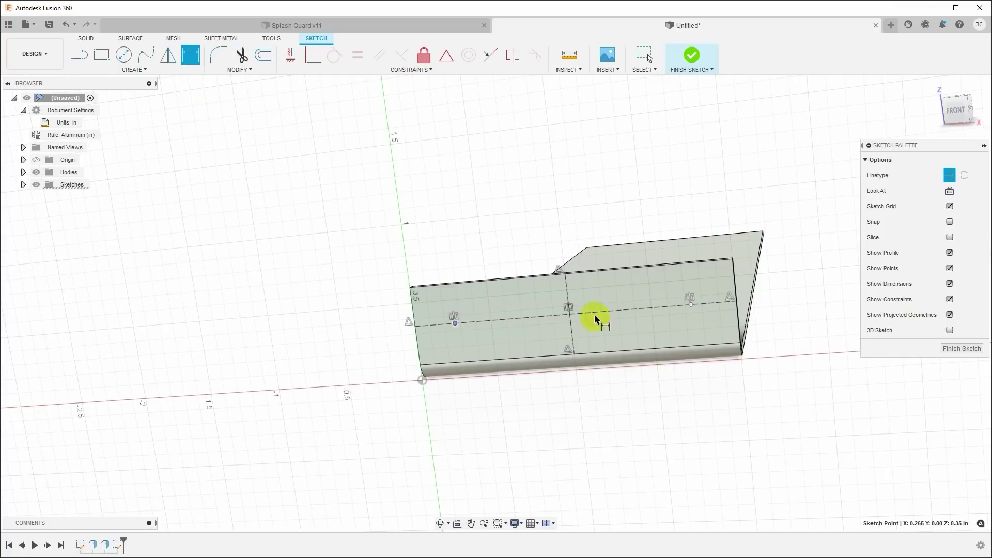
click(691, 305)
click(665, 195)
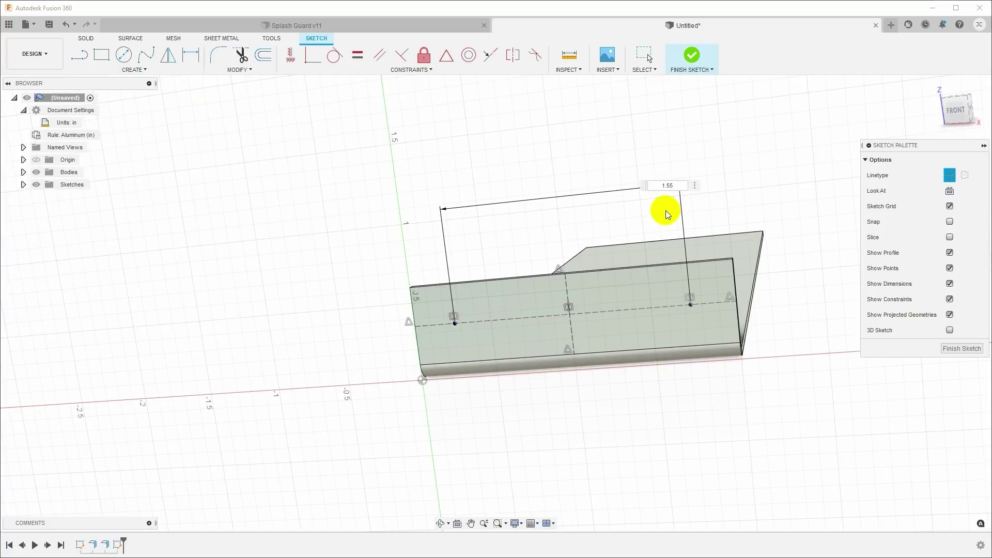
text(1.55)
key(Return)
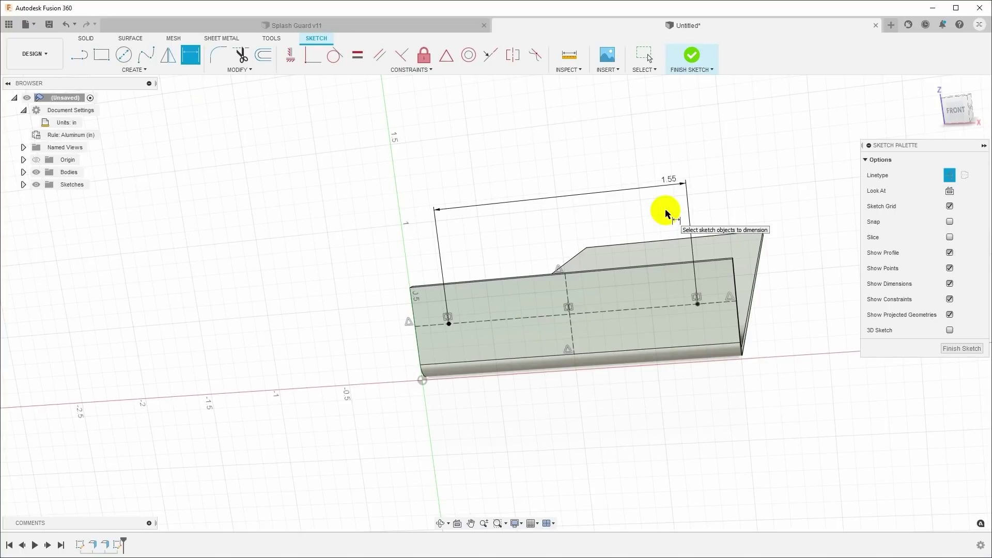
click(962, 348)
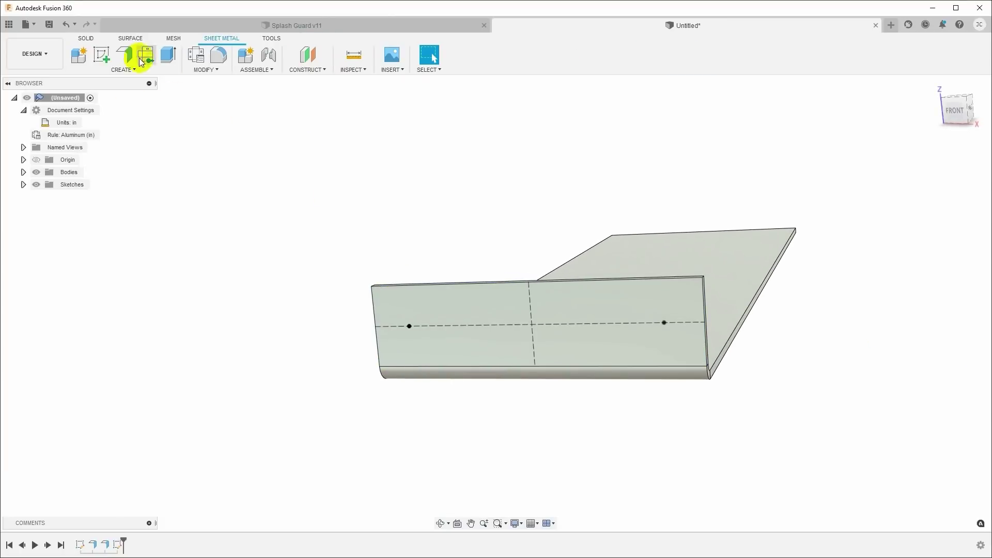
Step: Create simple 0.26 in diameter holes, 0.60 in deep, at both sketch points on the front flange
click(87, 39)
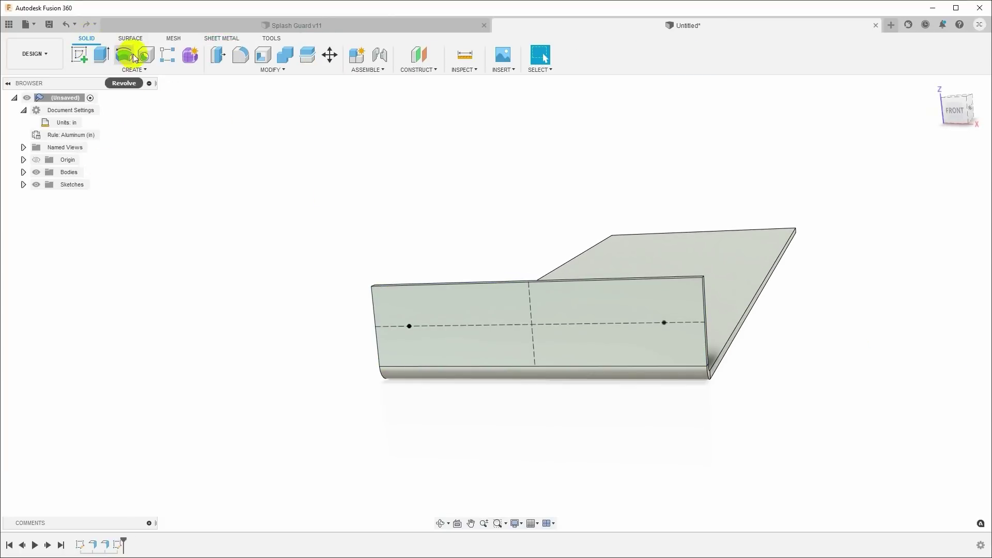
click(145, 55)
click(411, 327)
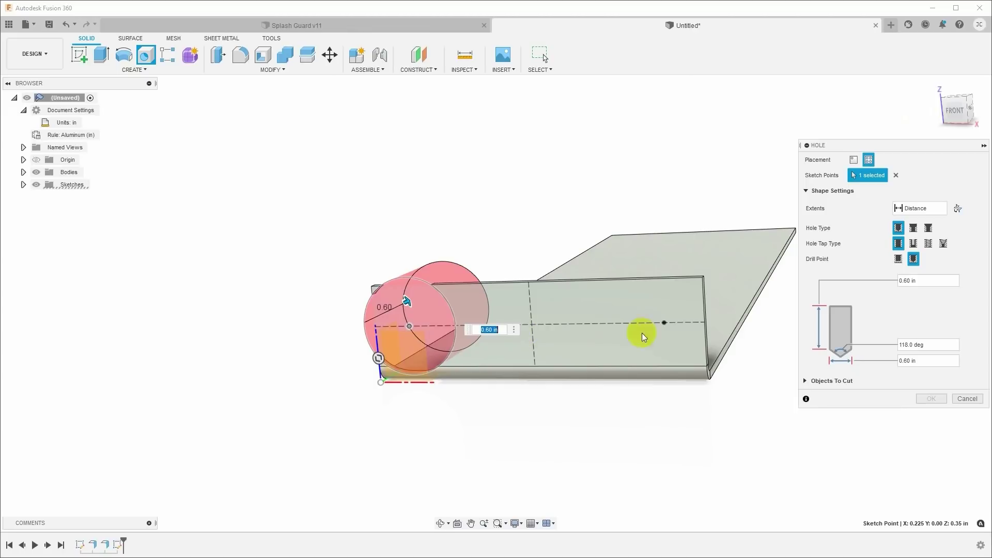
click(664, 324)
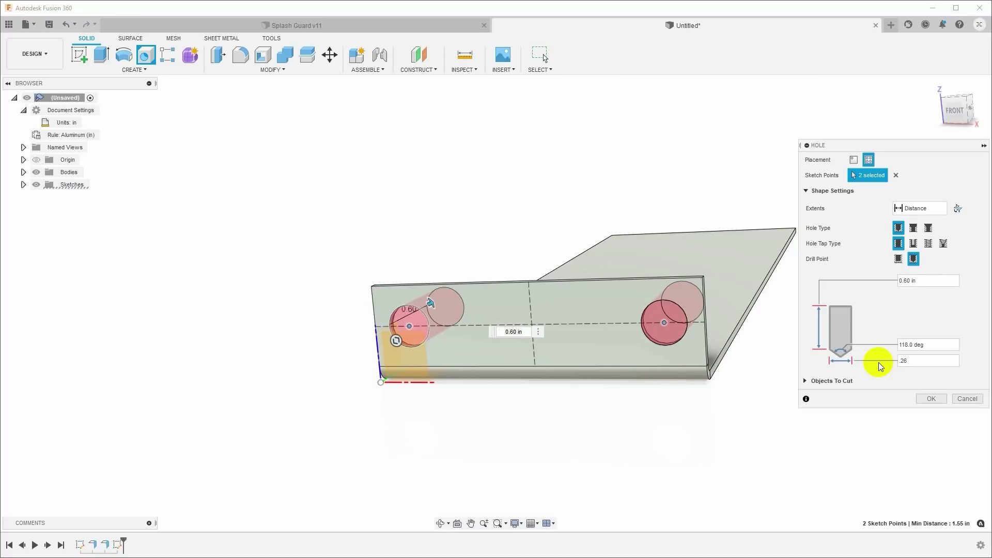
click(931, 399)
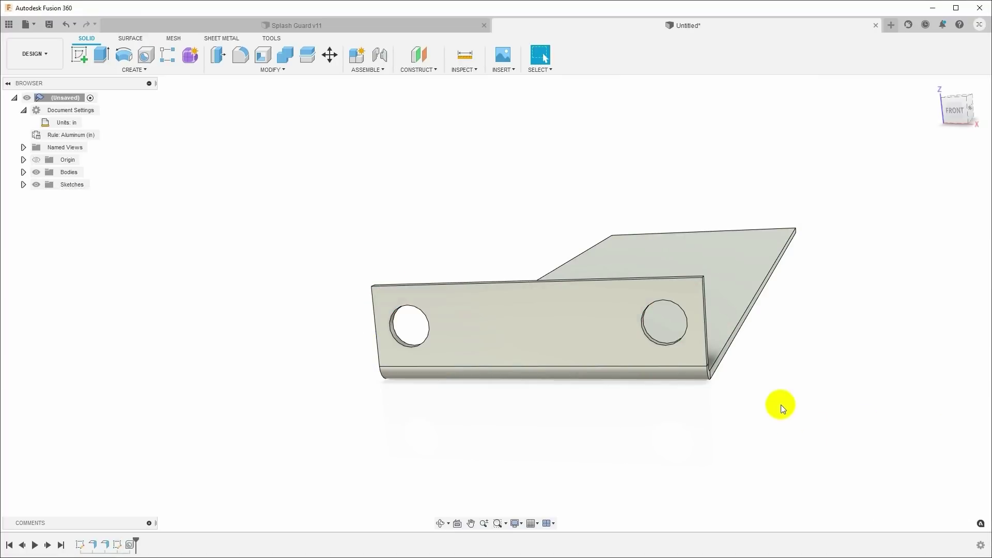
Step: Add a flange 1.5 in high at 55 degrees along the base plate's long right edge, with the Inside bend position
shift+middle_drag(631, 410, 669, 345)
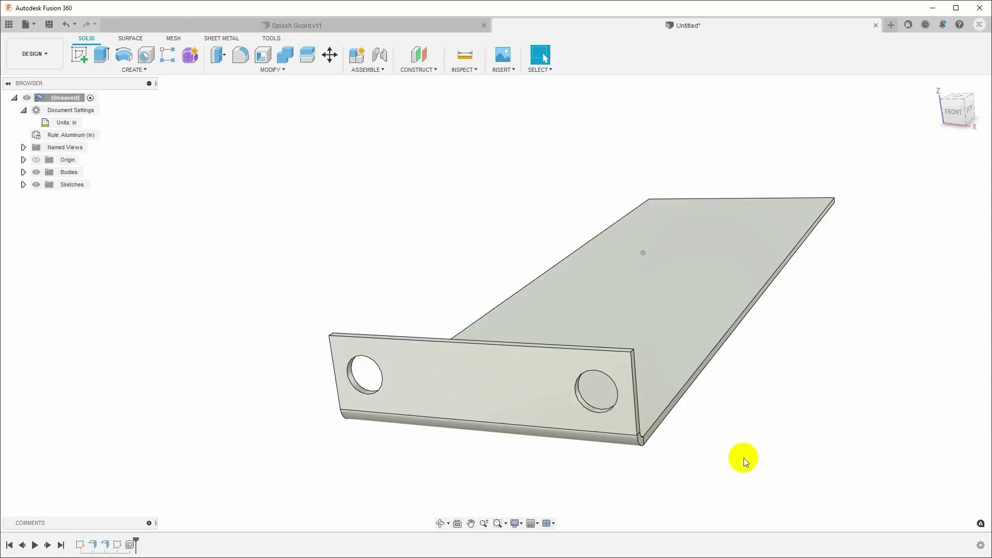
click(229, 39)
shift+middle_drag(655, 370, 841, 167)
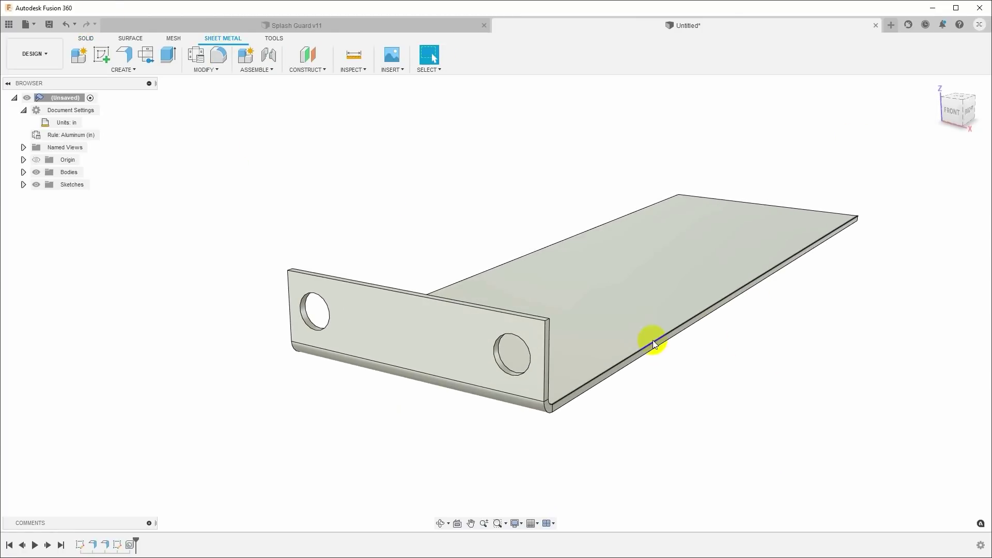
click(651, 342)
click(124, 54)
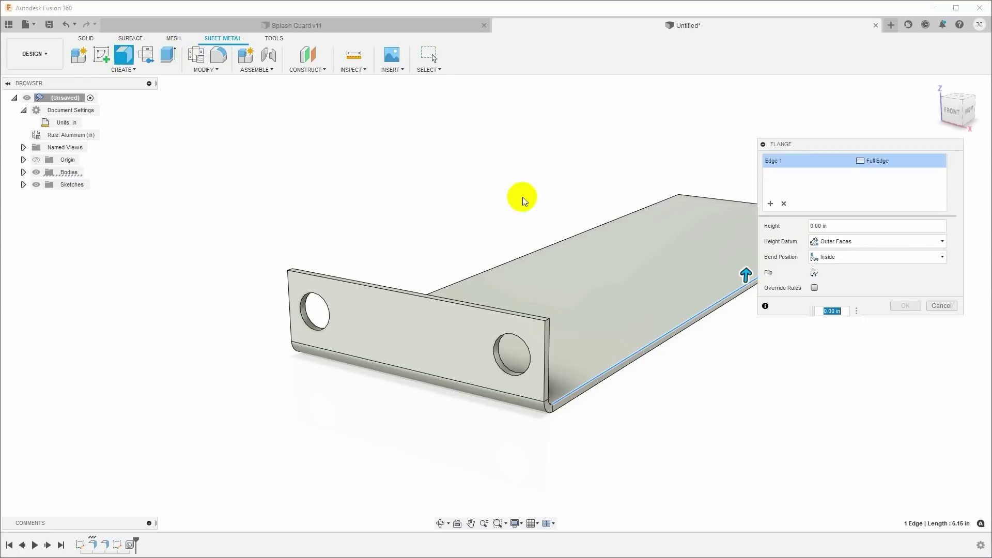
drag(747, 271, 742, 113)
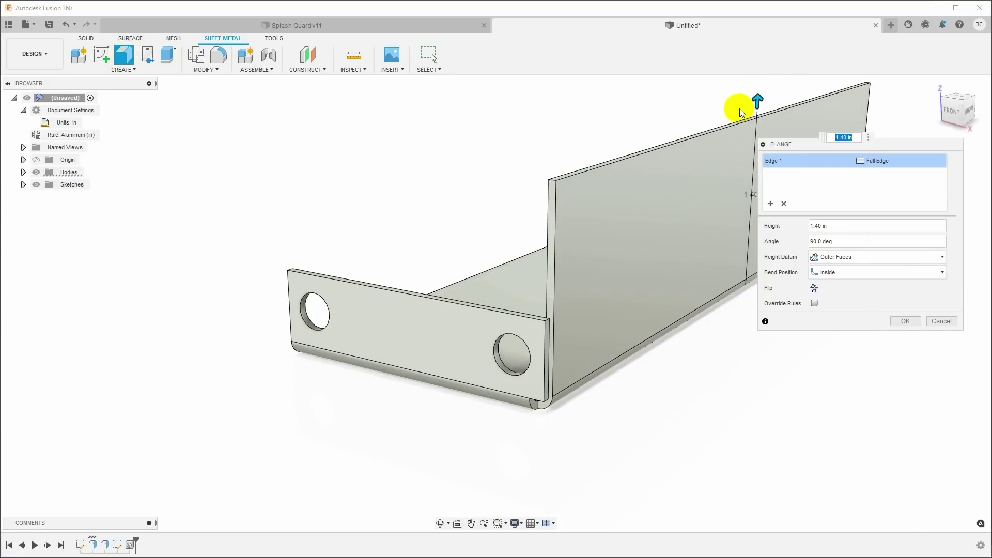
text(1.5)
key(Return)
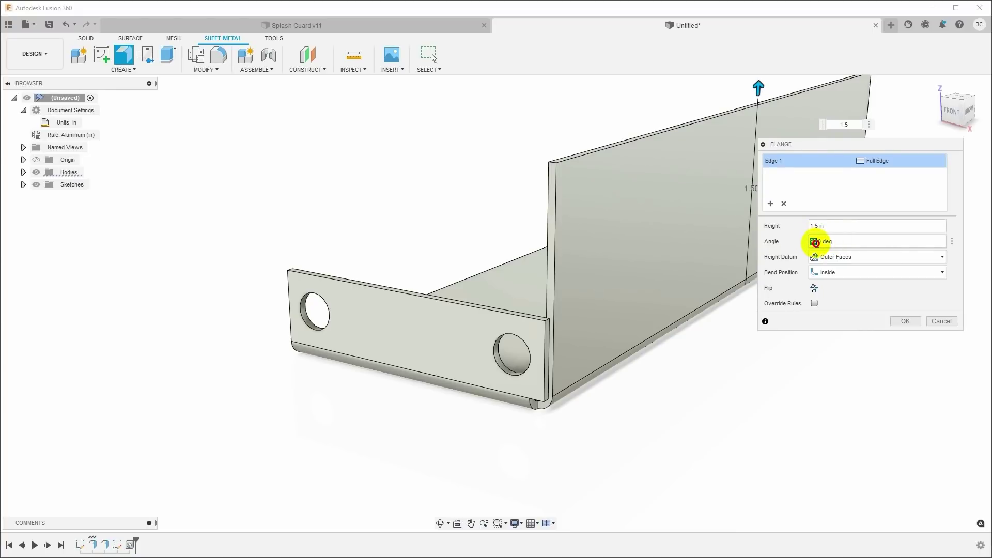
text(55)
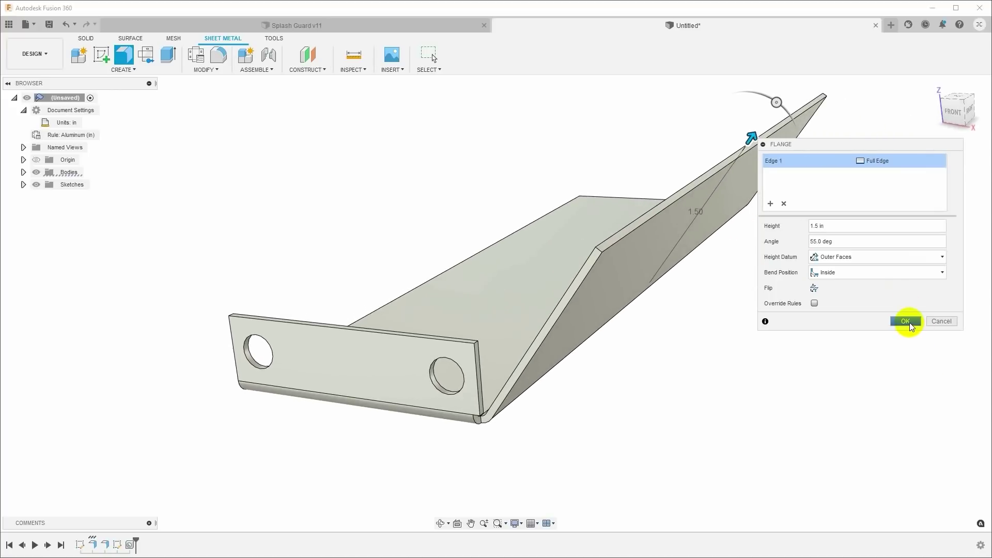
click(905, 321)
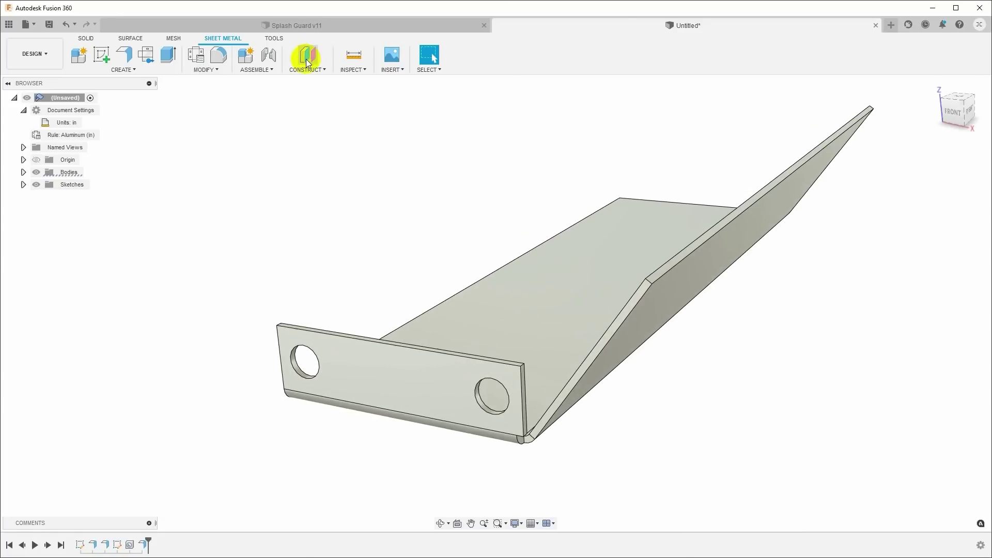
Step: Create a midplane between the two opposite end faces of the front flange
click(307, 74)
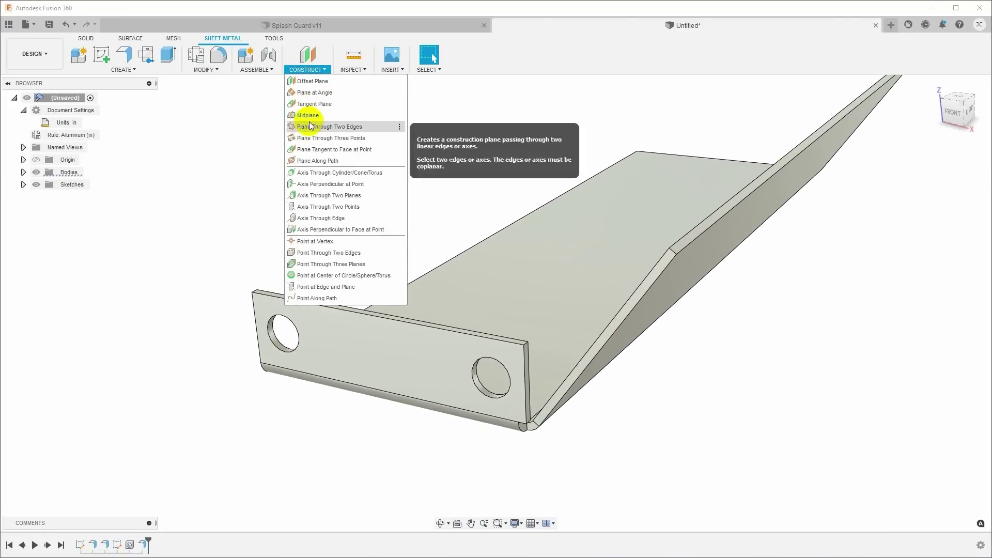
click(308, 114)
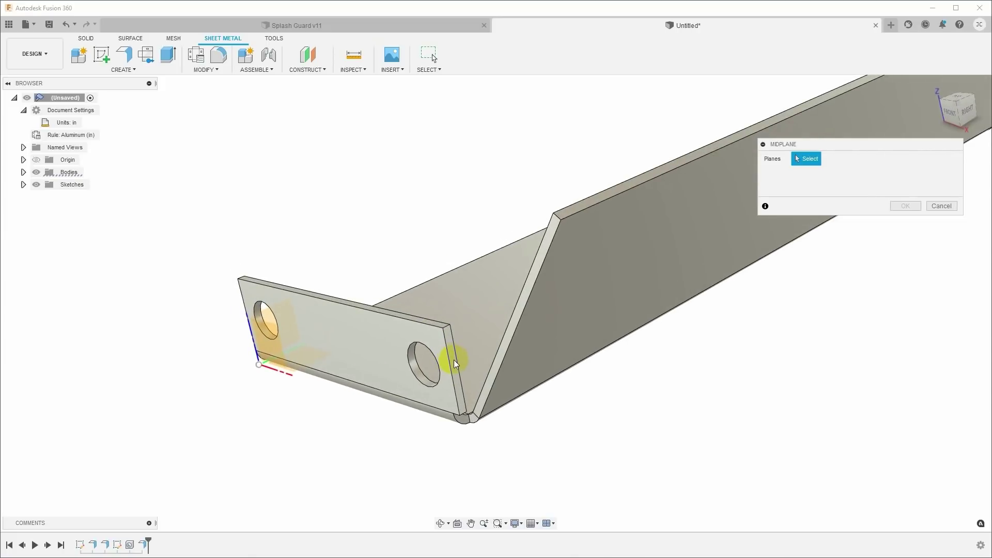
click(453, 361)
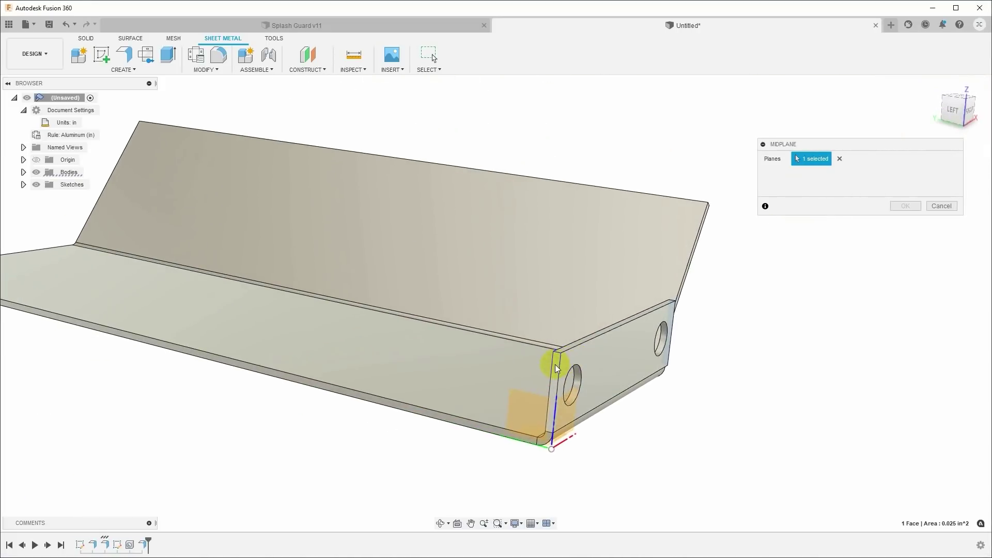
click(560, 368)
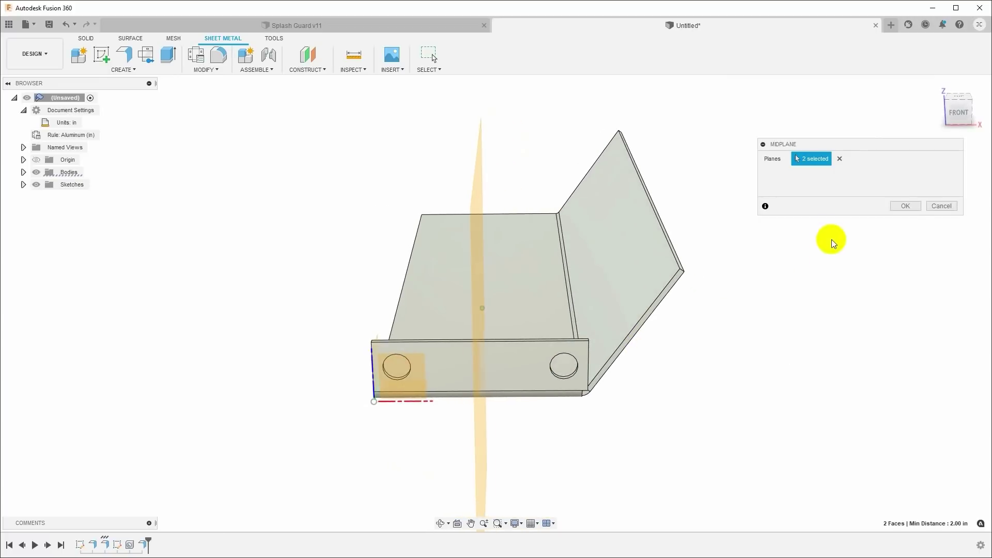
click(905, 206)
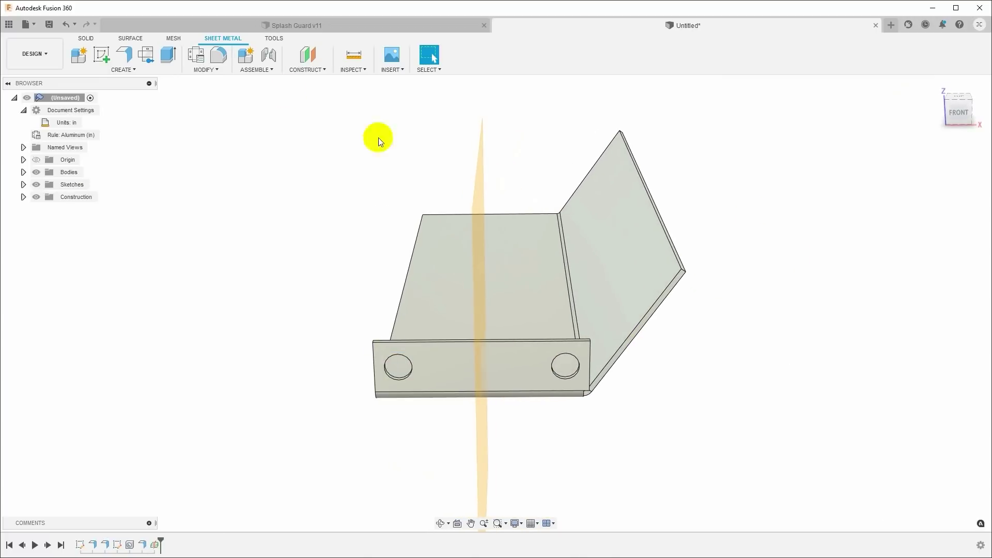
Step: Mirror the angled side flange as a feature across the midplane to the opposite side of the base plate
click(86, 38)
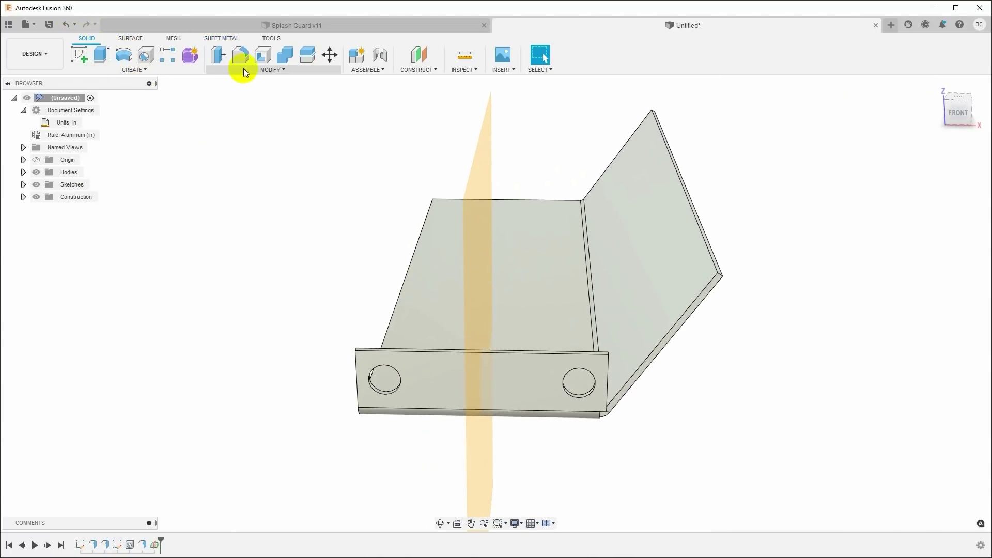
click(151, 70)
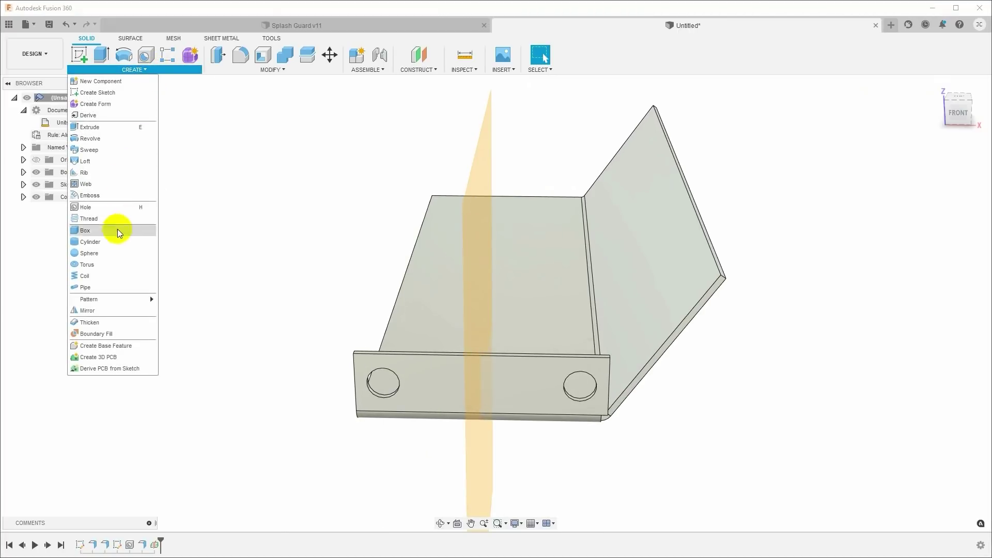
click(89, 310)
click(845, 156)
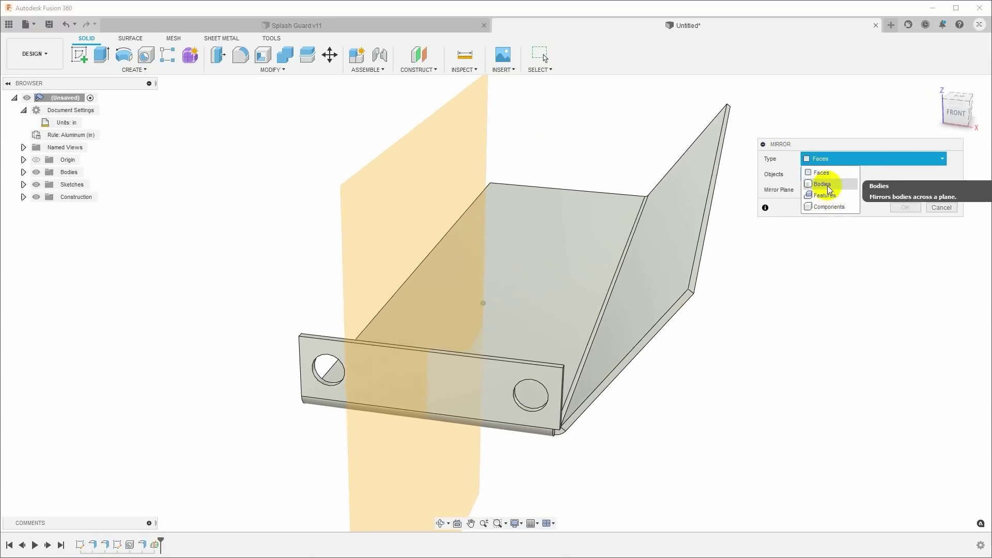
click(831, 196)
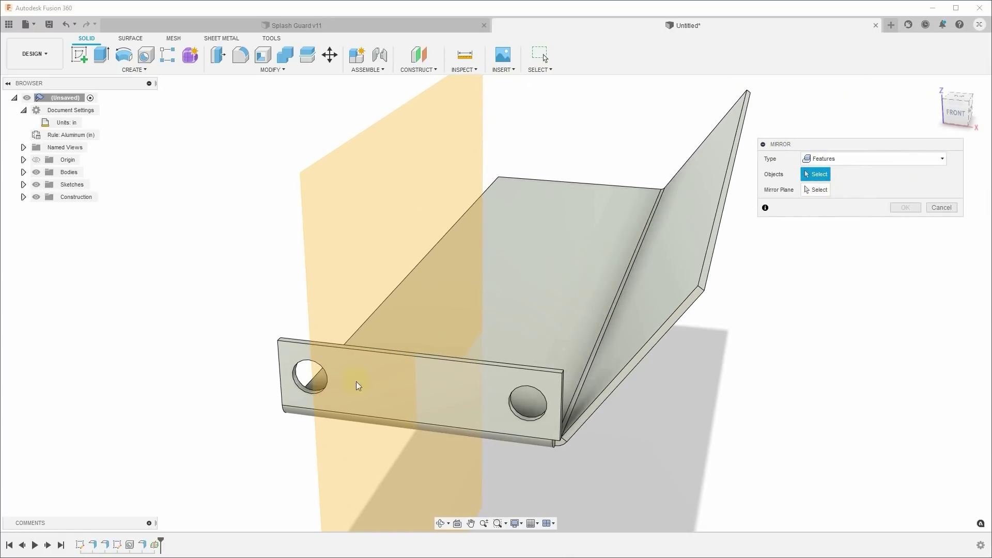
click(143, 547)
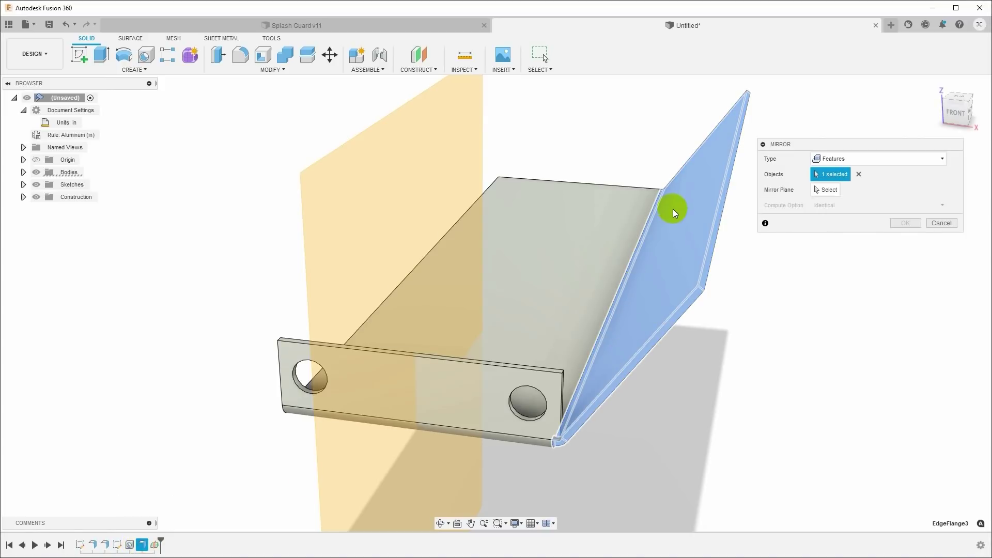
click(827, 189)
click(421, 136)
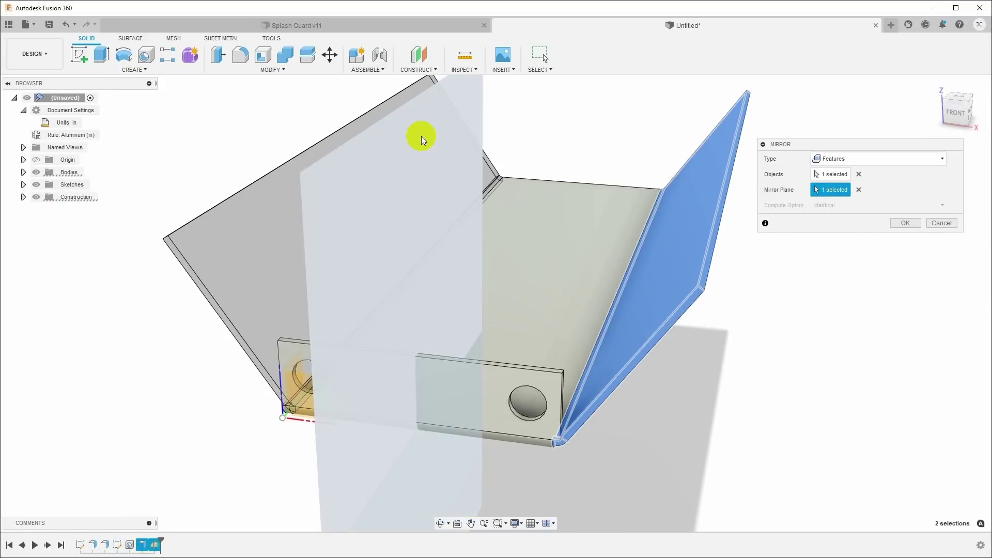
click(899, 223)
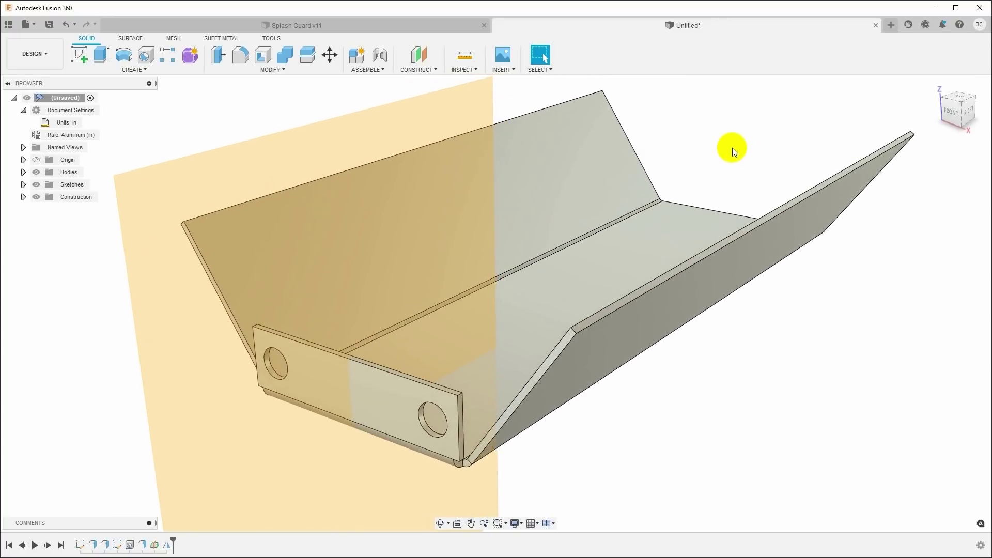
Step: Fillet the four outer corner edges of the two angled side flanges with a 0.5 in radius
key(f)
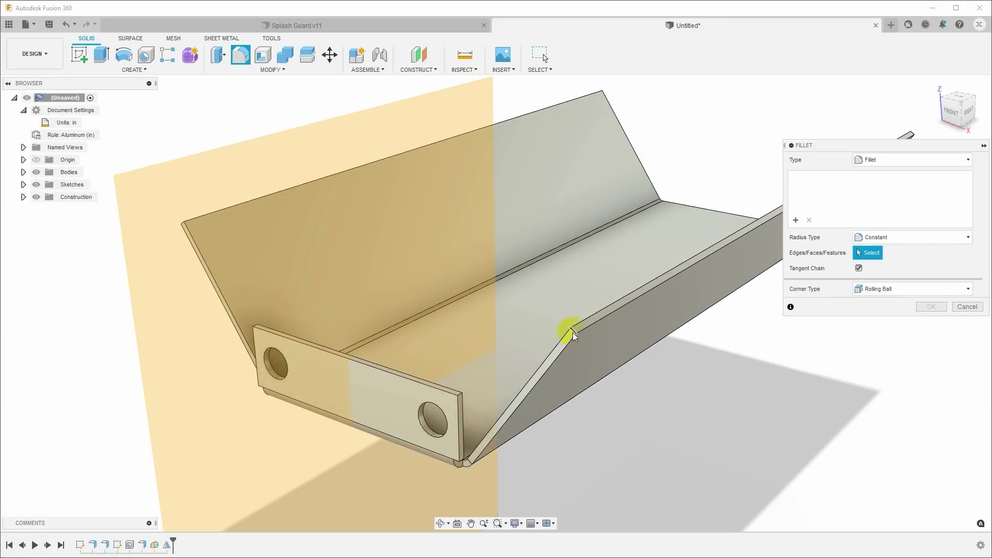
click(572, 330)
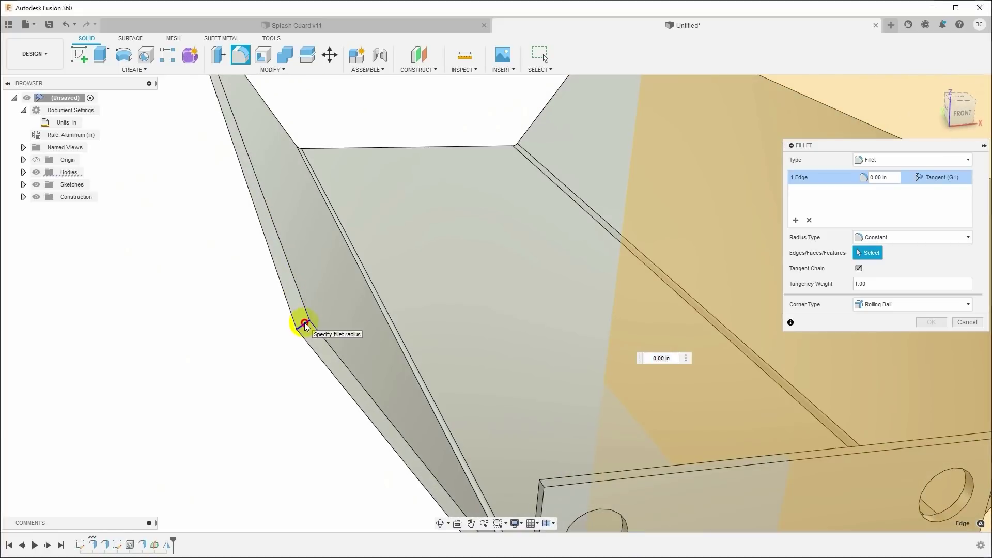
click(299, 321)
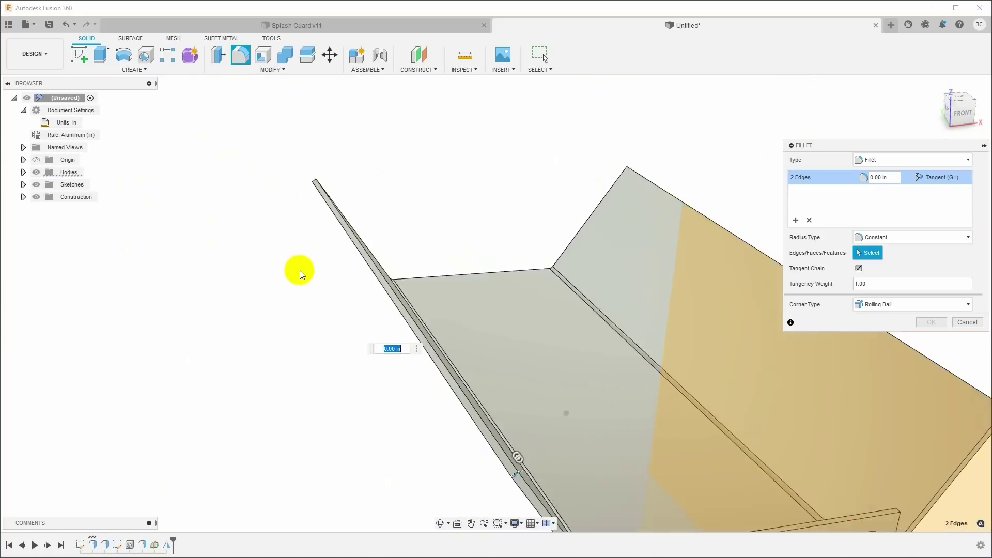
click(174, 202)
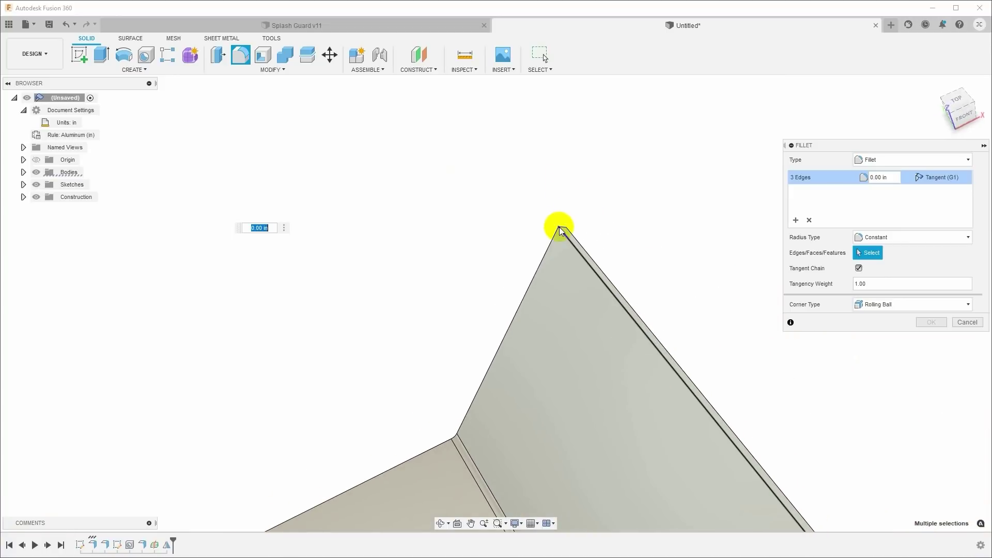
click(564, 227)
text(.5)
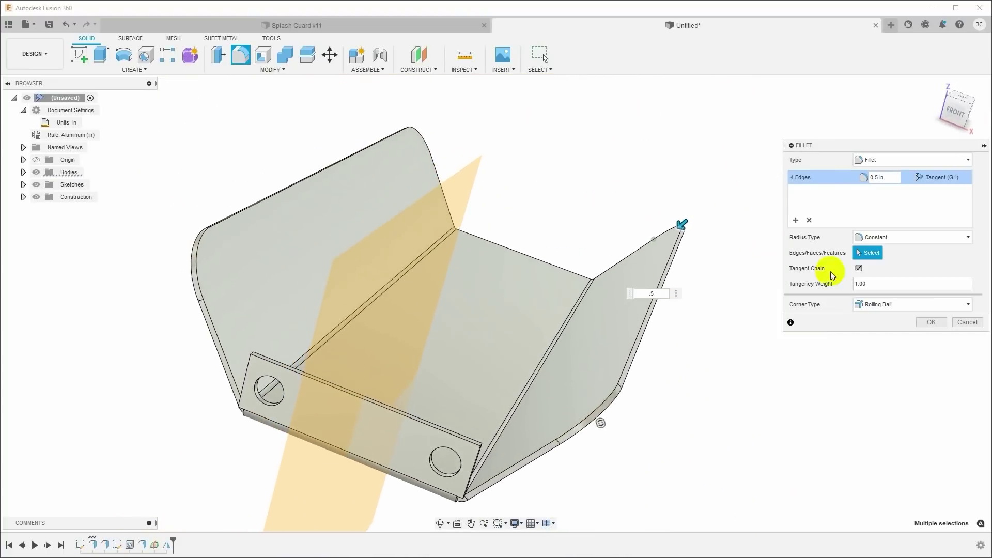
click(931, 322)
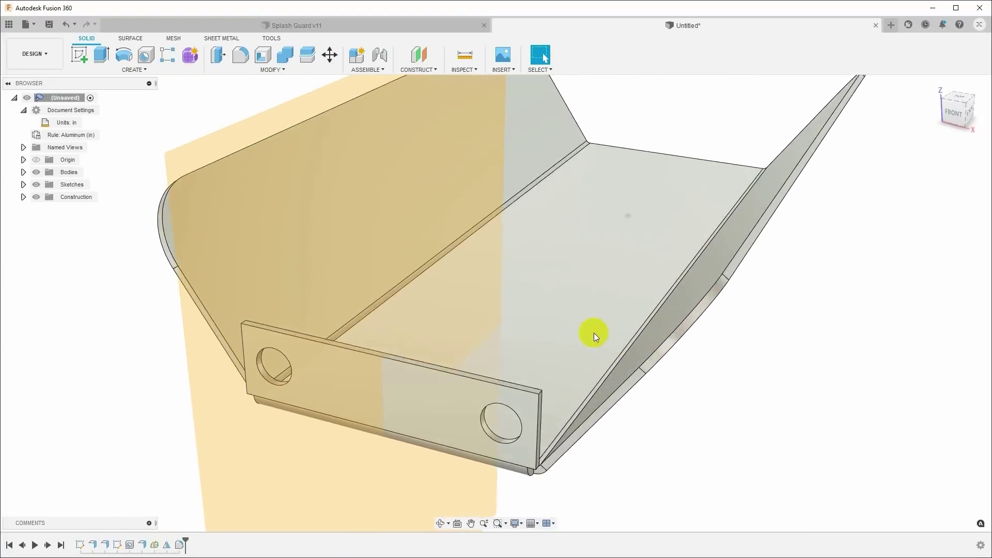
Step: Fillet the two upper corner edges of the front flange with a 0.2 in radius
key(f)
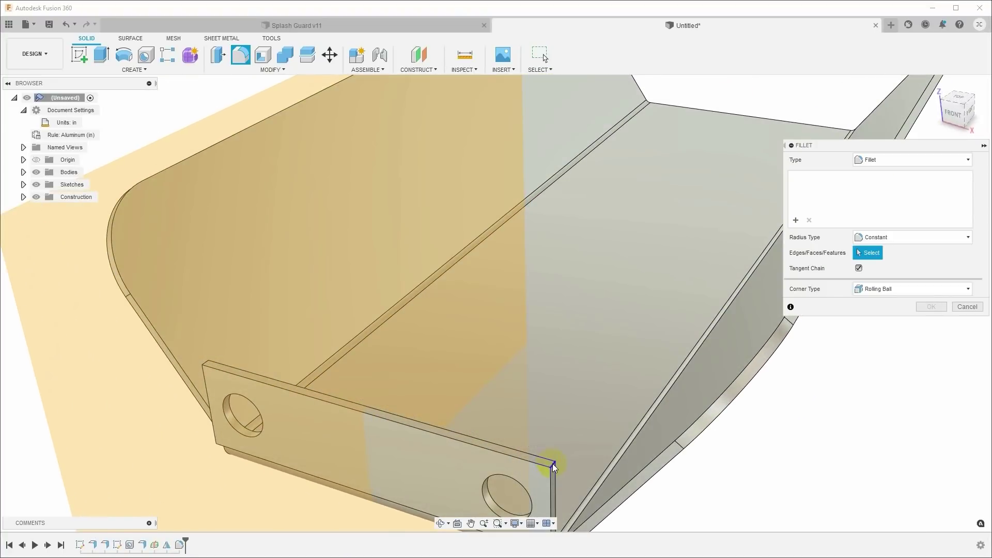
click(553, 463)
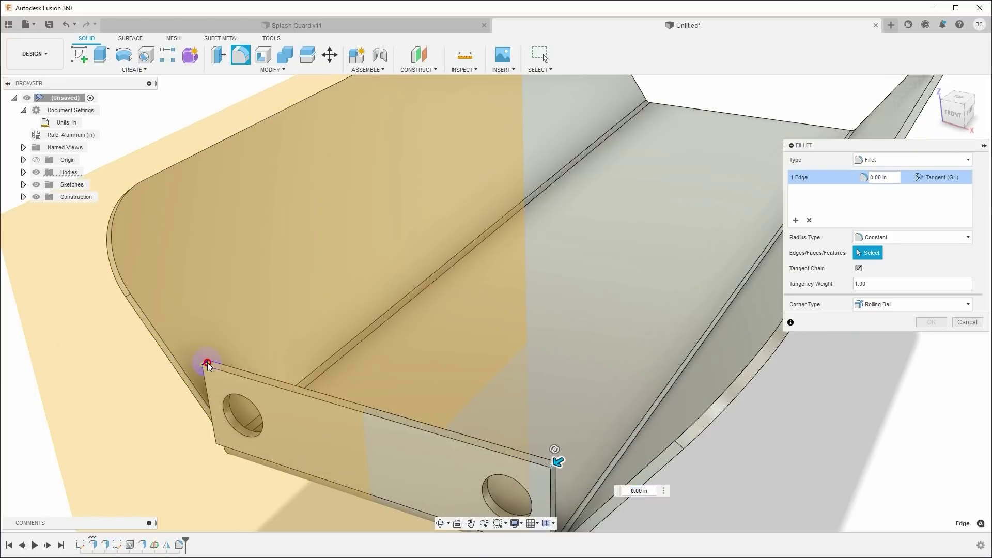
click(207, 363)
text(.25)
key(Return)
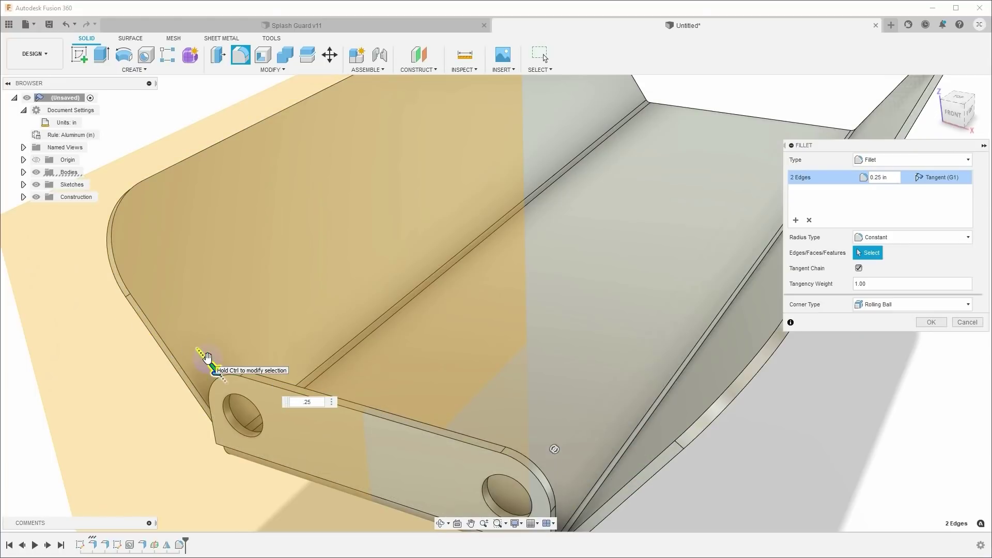
key(BackSpace)
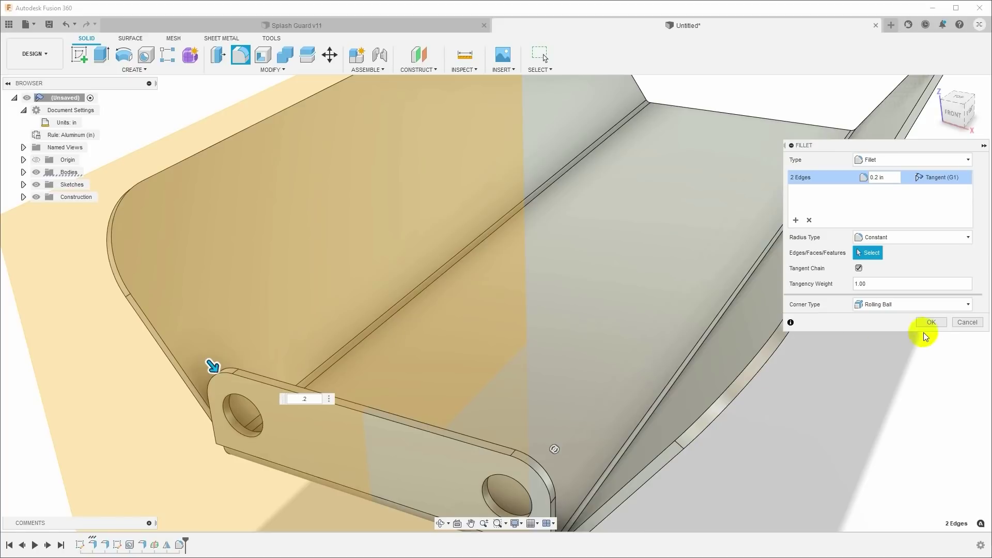
click(932, 322)
Step: Fillet the two lower corner edges of the front flange, just above the bend, with a 0.05 in radius
shift+middle_drag(806, 332, 510, 262)
key(f)
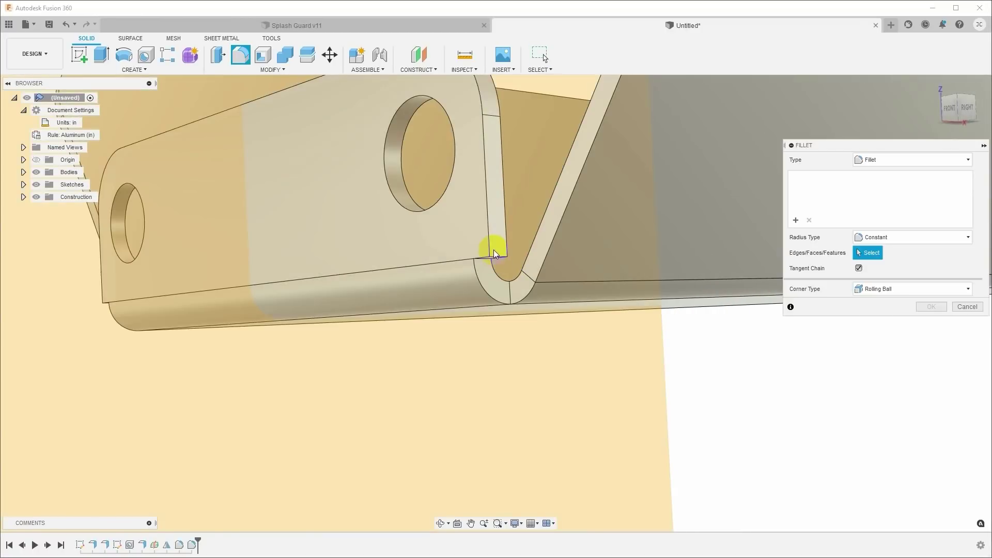
click(497, 256)
shift+middle_drag(498, 259, 455, 270)
scroll(394, 259, up, 3)
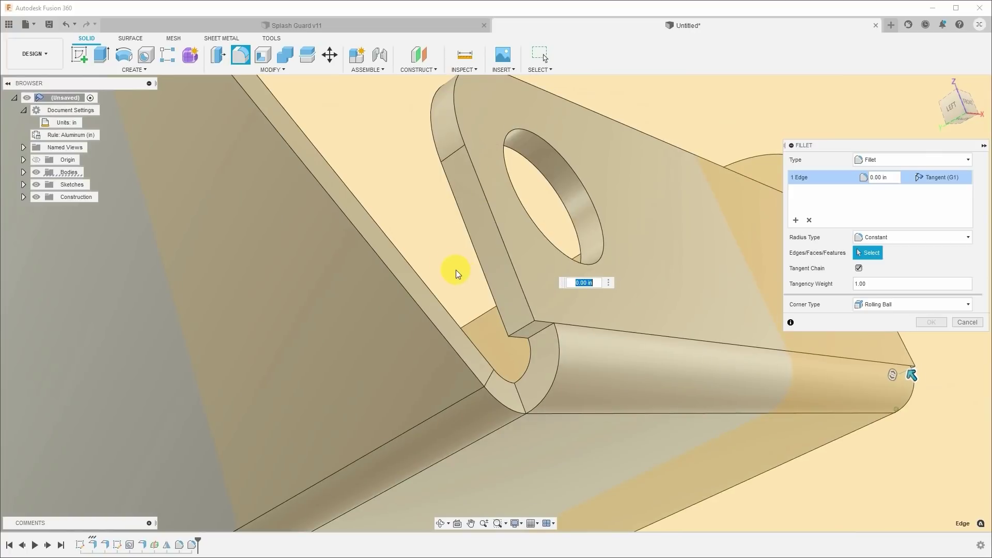
click(520, 327)
text(.05)
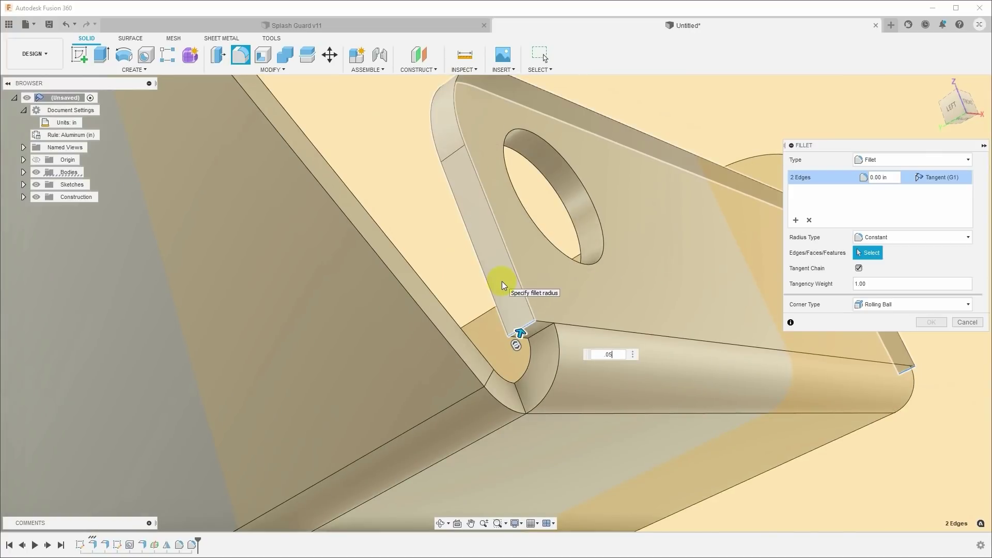
shift+middle_drag(501, 281, 480, 284)
click(928, 323)
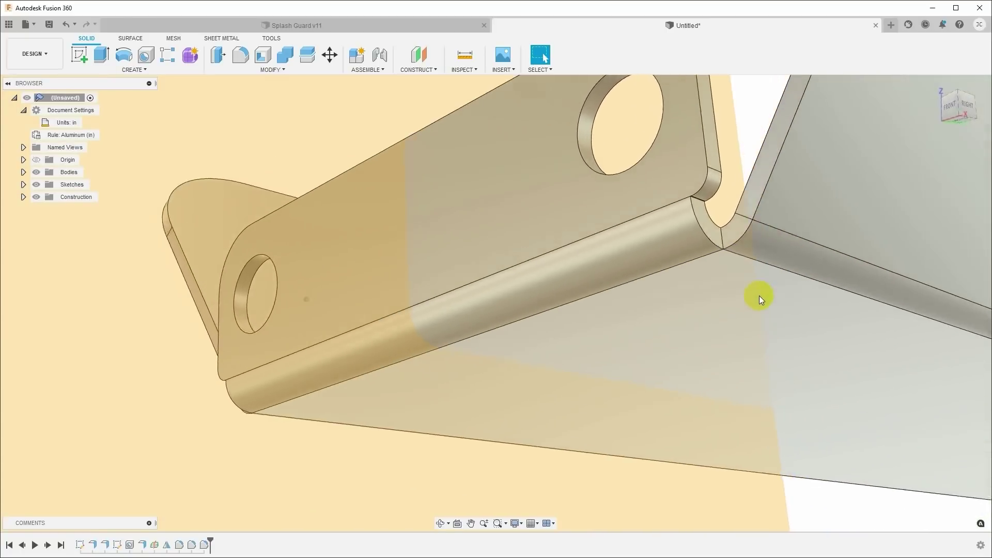
Step: Hide the construction geometry so the midplane no longer covers the splash guard
shift+middle_drag(759, 295, 613, 183)
shift+middle_drag(650, 253, 610, 380)
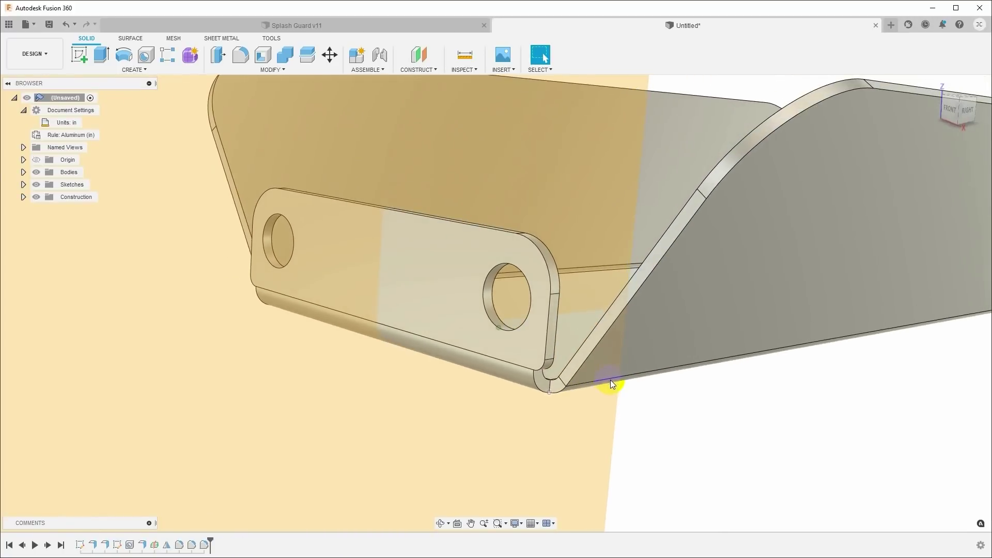
scroll(563, 387, up, 3)
shift+middle_drag(562, 382, 585, 393)
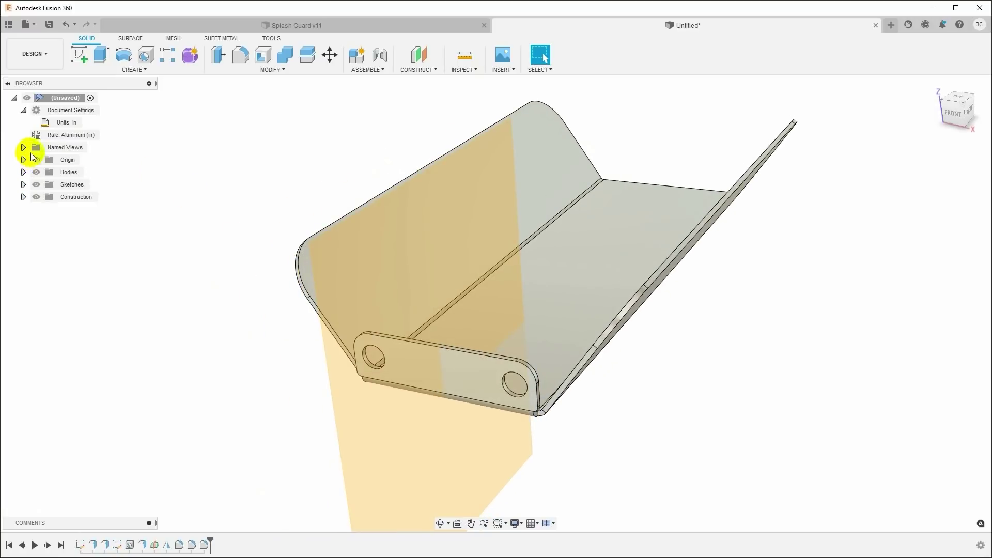
click(36, 197)
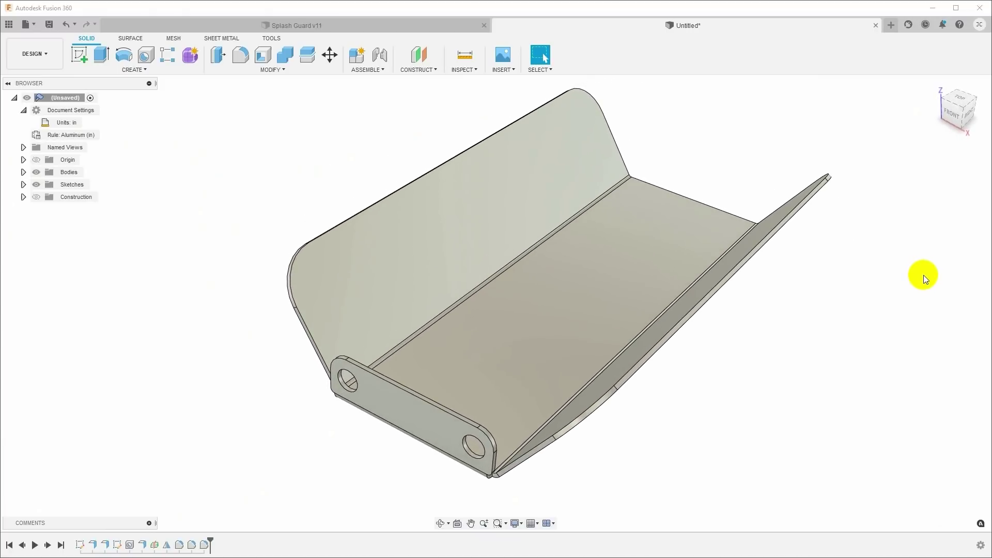
Step: Create a flat pattern of the splash guard using the base plate's upper face as the stationary face
shift+middle_drag(877, 248, 566, 270)
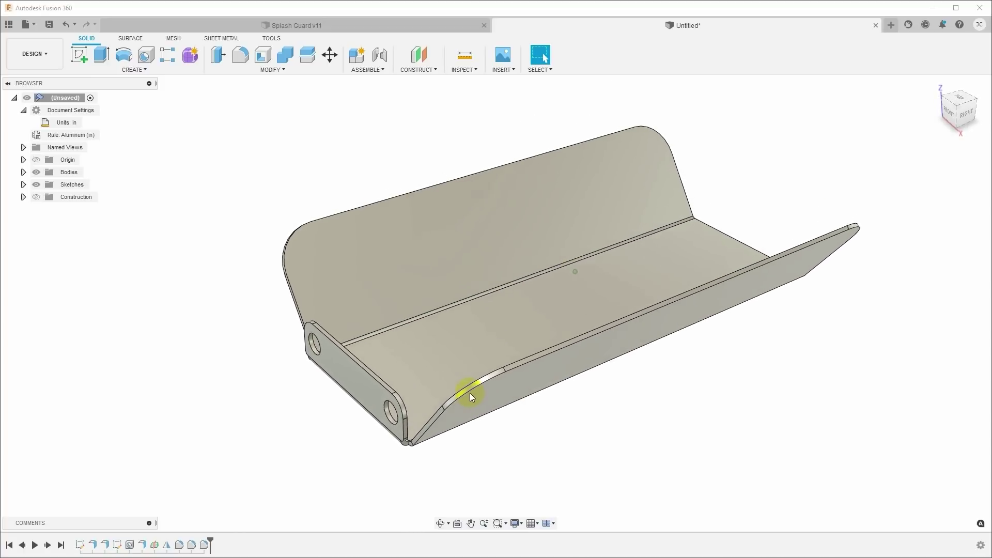
click(216, 40)
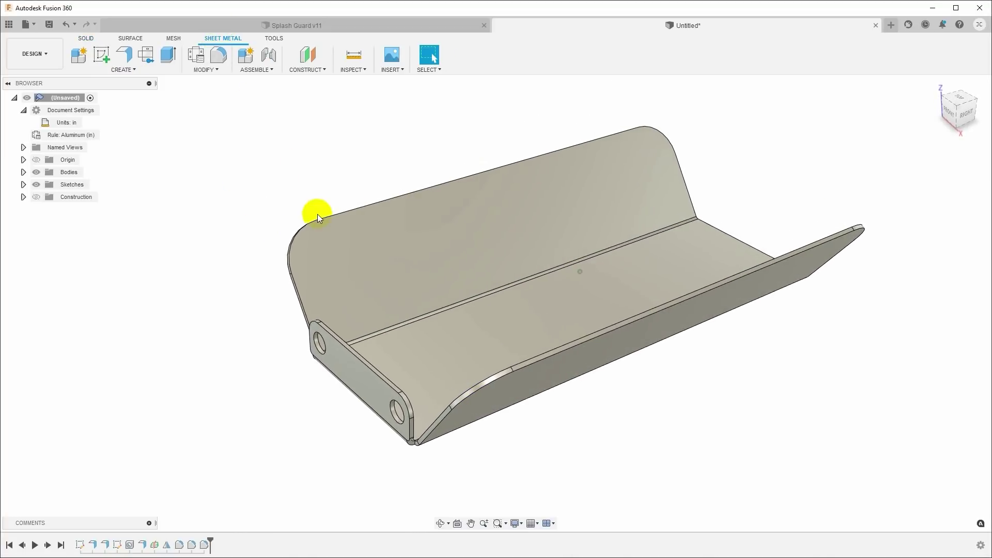
click(146, 56)
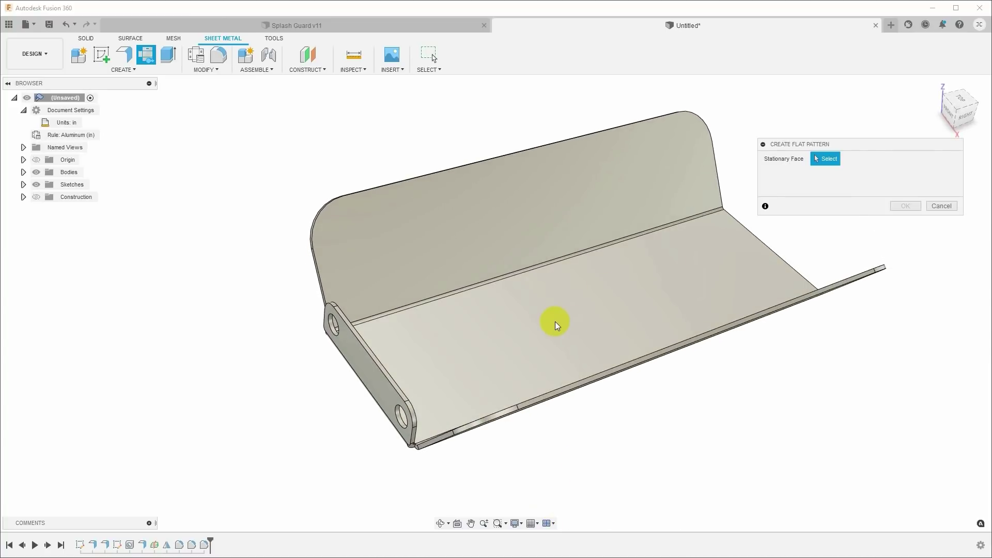
click(555, 322)
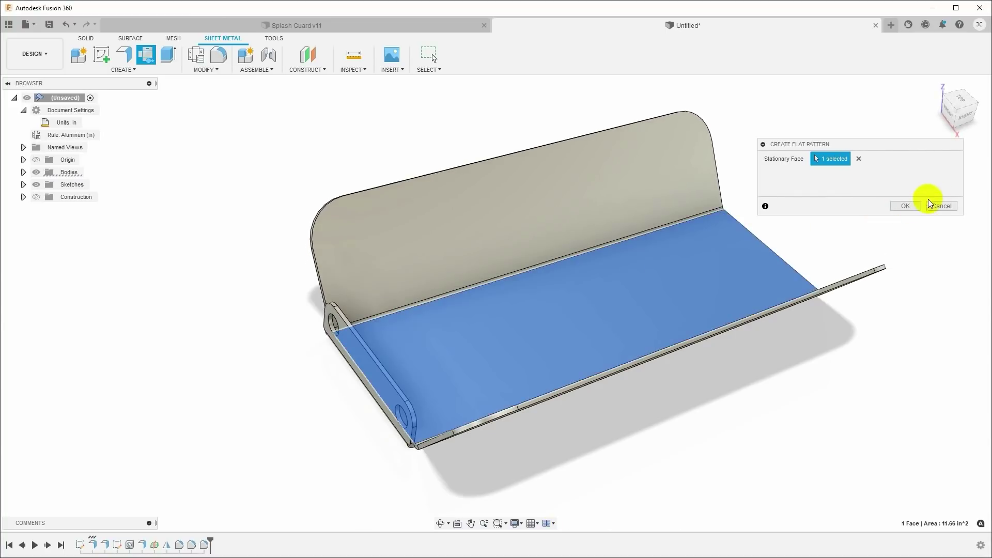
click(908, 205)
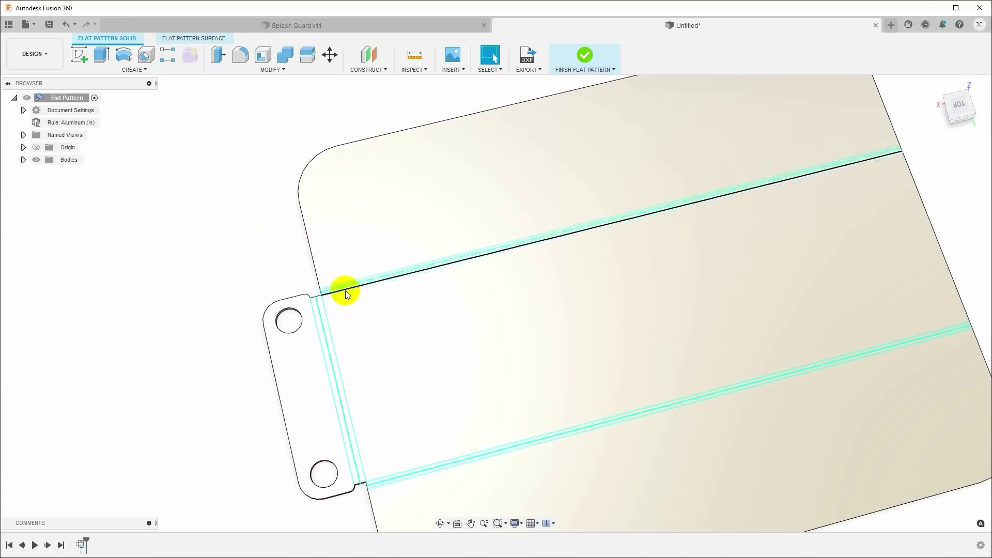
scroll(380, 323, down, 5)
shift+middle_drag(579, 357, 686, 364)
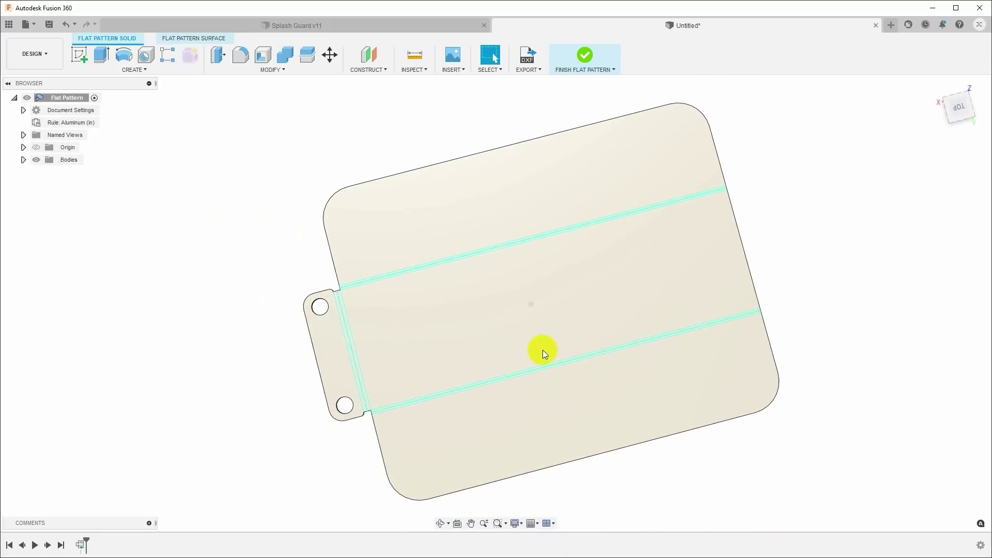
Step: Compare the unfolded flat pattern with the bent splash guard by switching between the two
shift+middle_drag(540, 343, 308, 168)
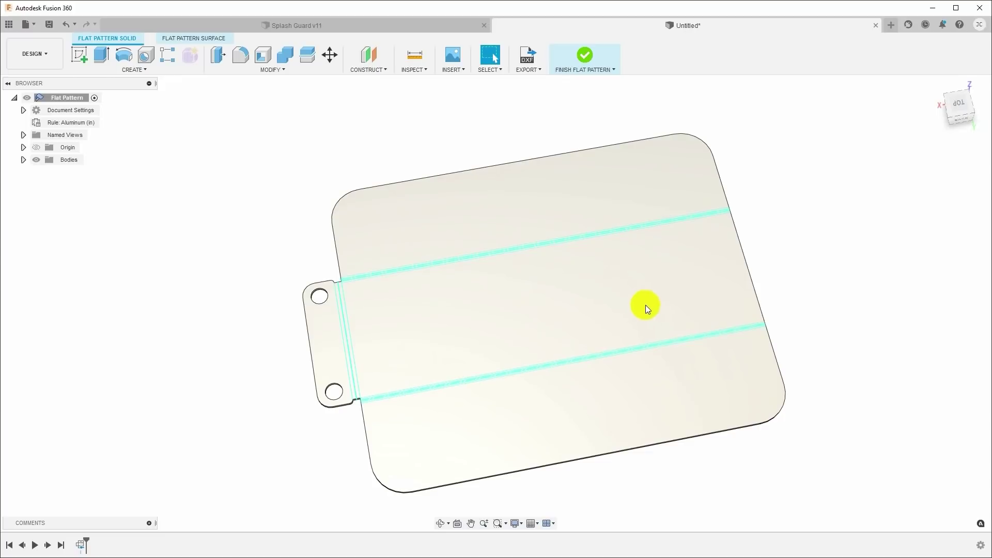
click(584, 58)
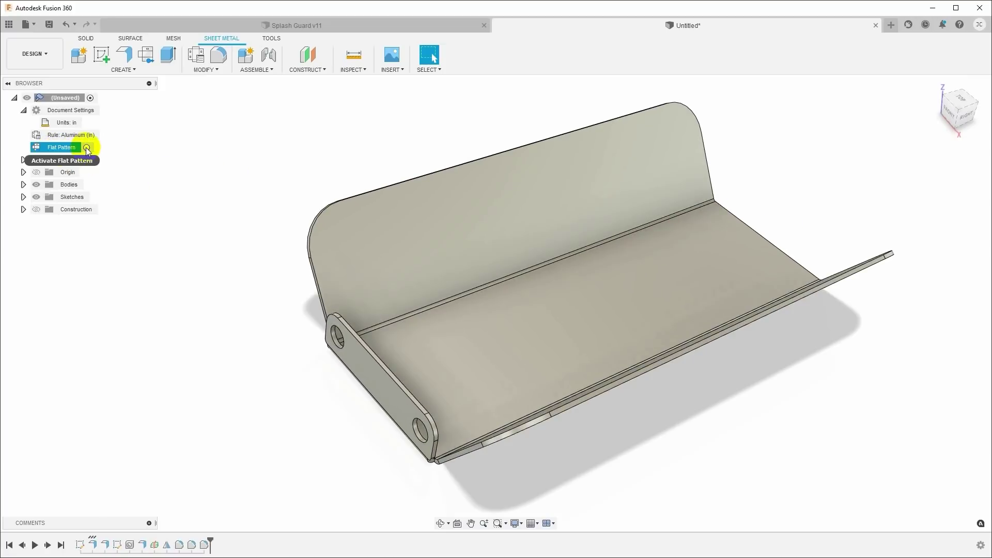
click(87, 147)
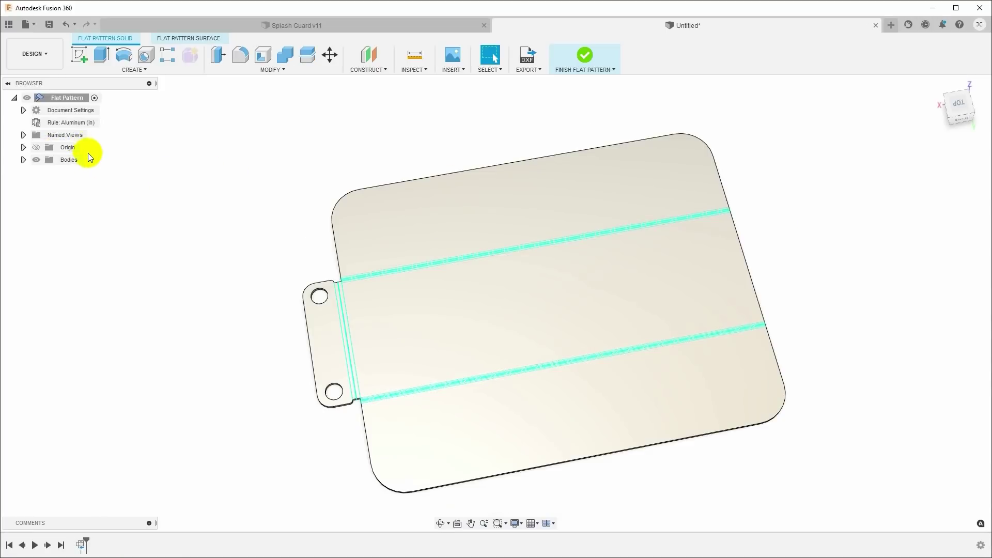
shift+middle_drag(805, 298, 753, 119)
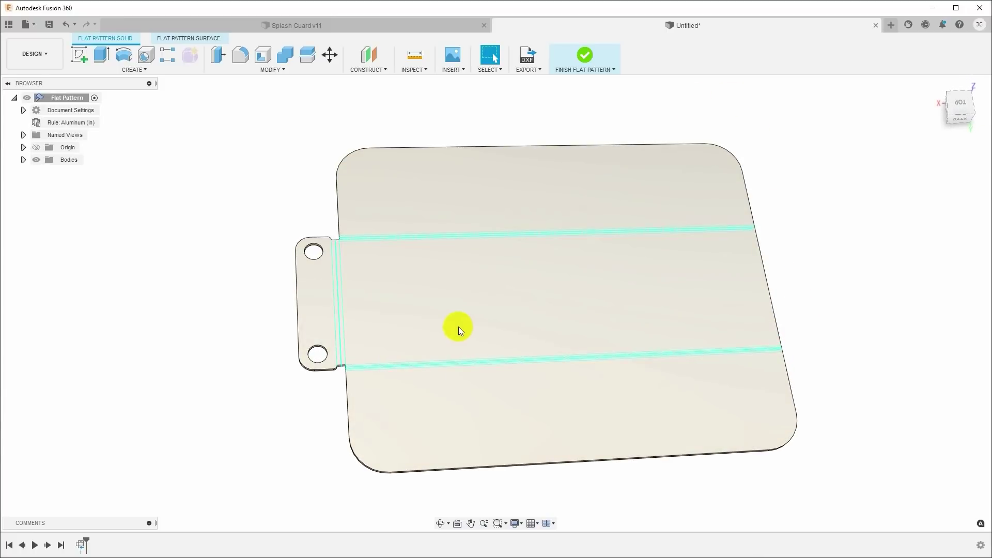
click(586, 56)
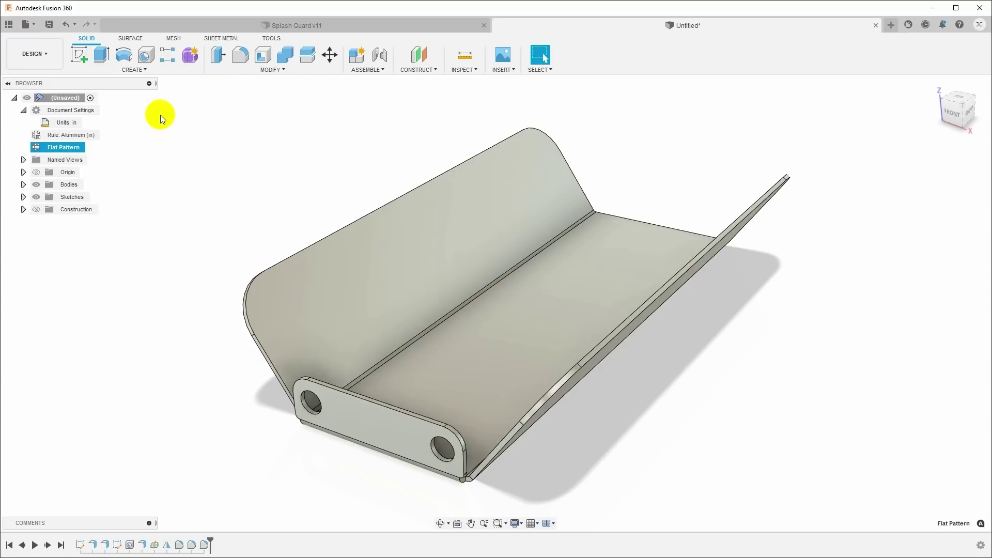
Step: Activate the splash guard's flat pattern and switch to the Manufacture workspace
click(91, 149)
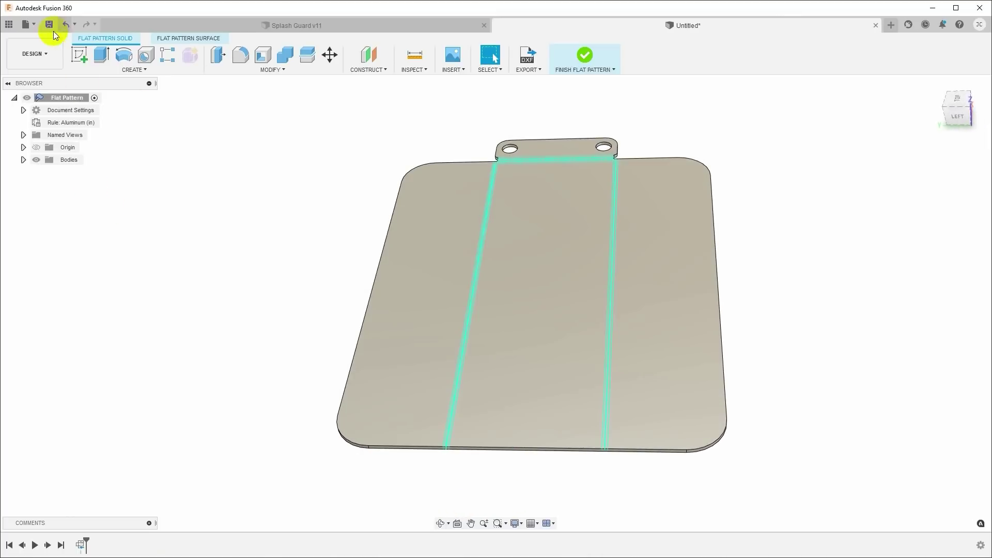
click(31, 56)
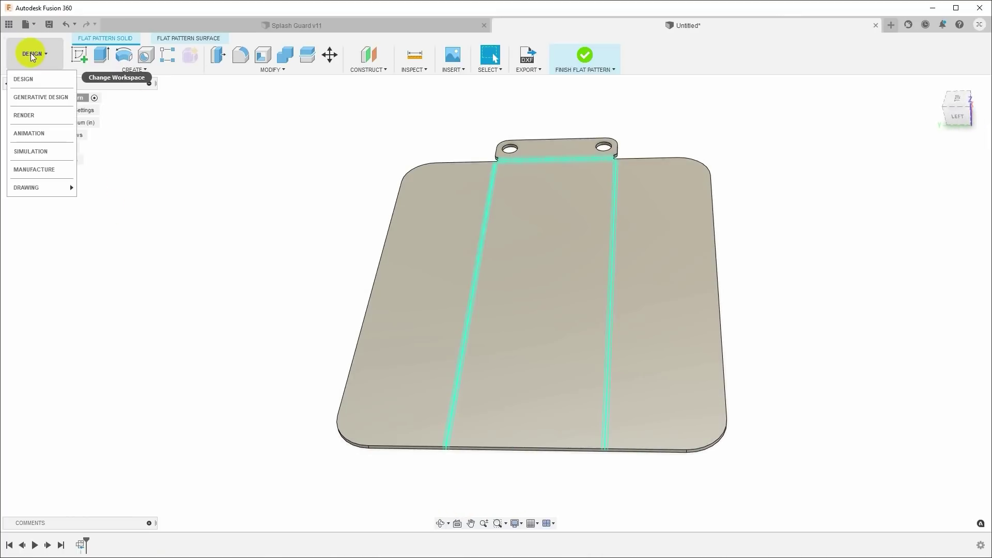
click(26, 54)
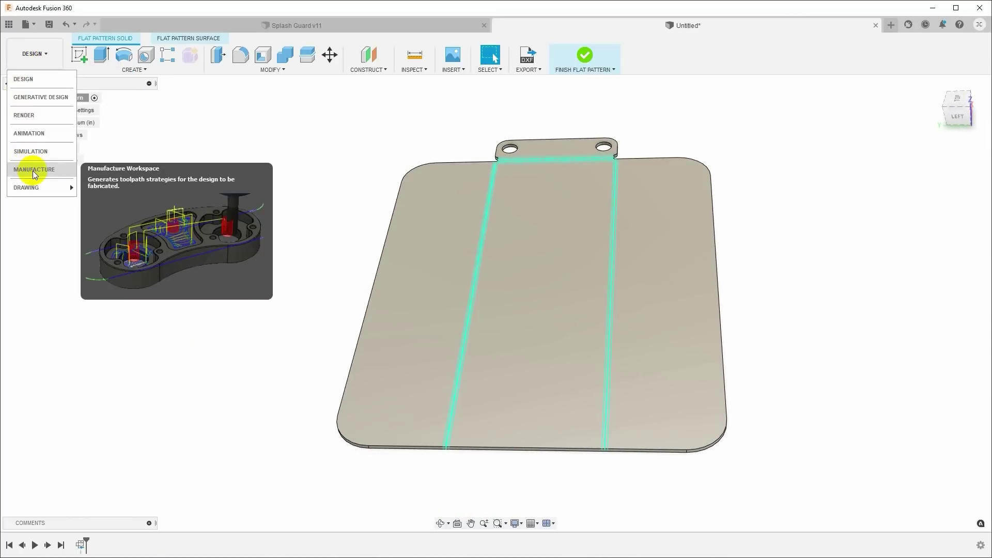
click(33, 171)
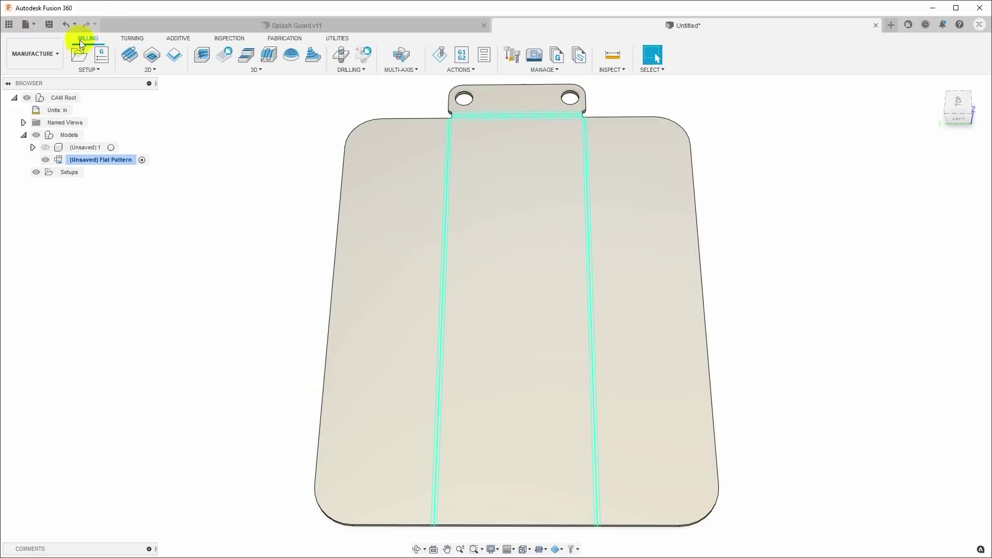
Step: Start a new manufacturing setup for the flat pattern with Cutting as the operation type
click(79, 55)
shift+middle_drag(768, 179, 746, 202)
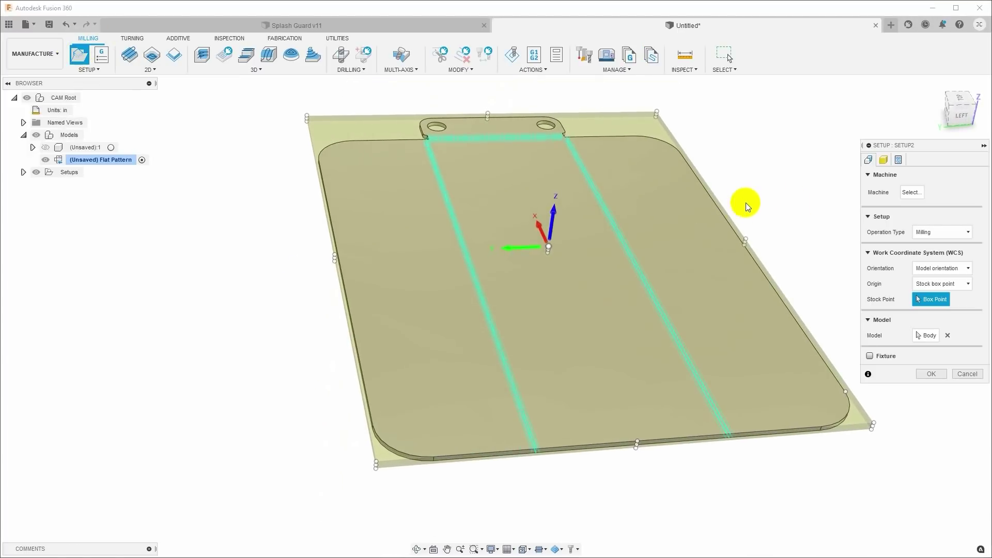
click(929, 233)
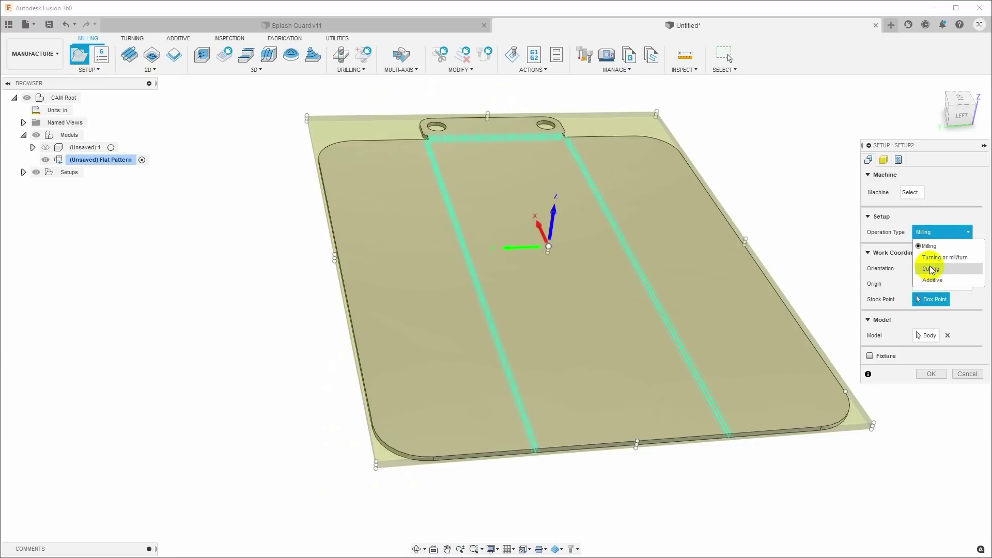
click(932, 269)
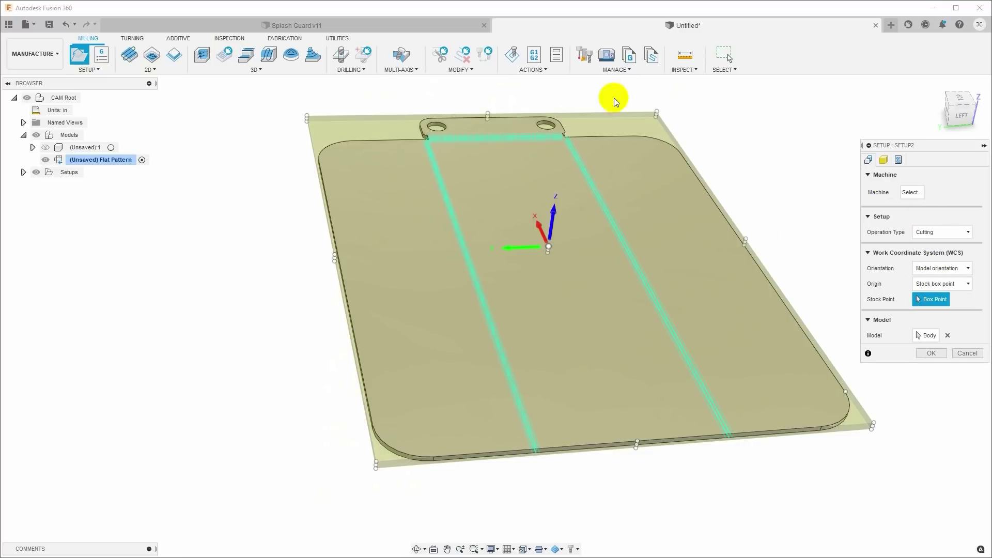
Step: Orient the setup's Y axis along the long straight outer edge of a side flange, flipped to point toward the drilled flange
scroll(579, 191, up, 5)
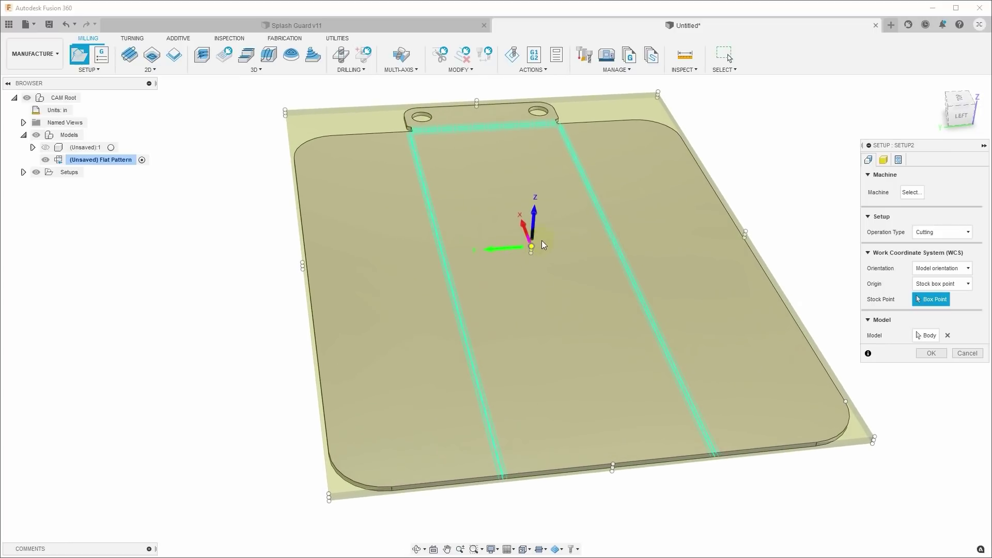
click(515, 247)
click(372, 328)
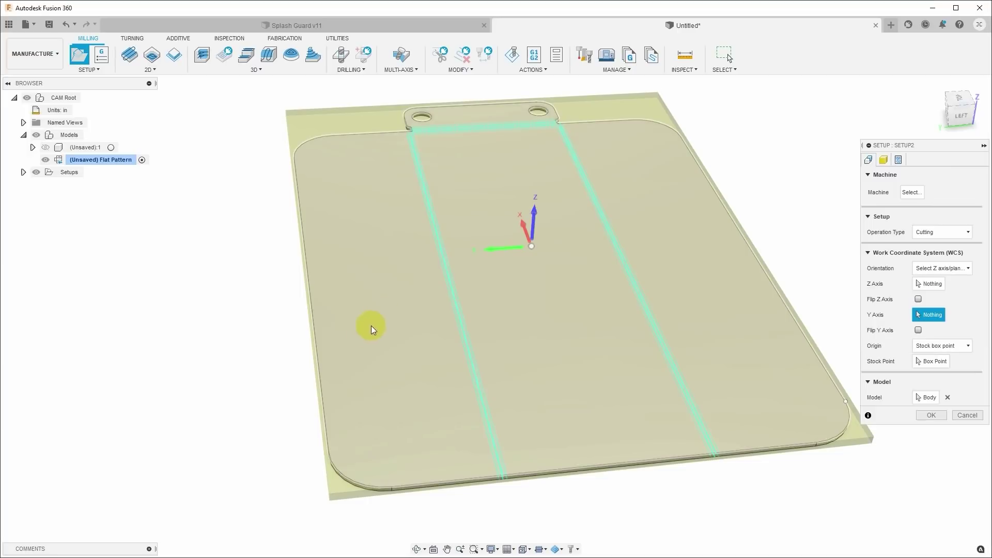
click(322, 391)
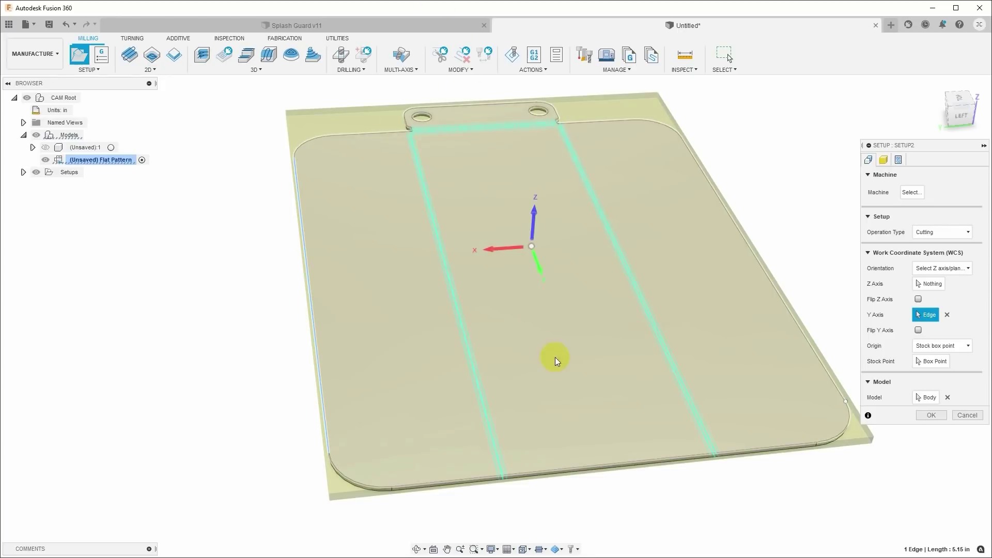
click(539, 271)
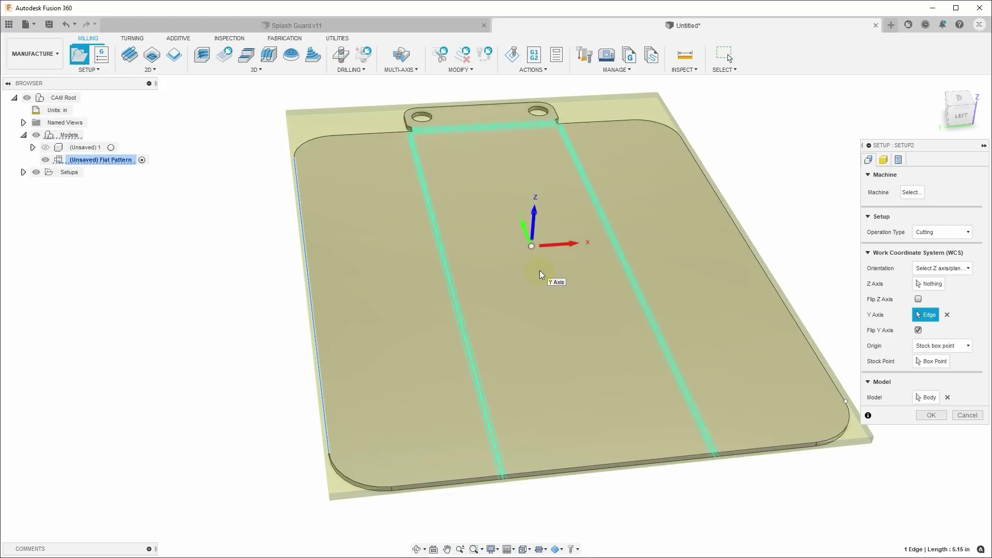
Step: Place the setup origin on the upper stock corner at the end opposite the drilled flange, with X and Y running along the sheet
scroll(555, 306, up, 3)
shift+middle_drag(553, 327, 537, 213)
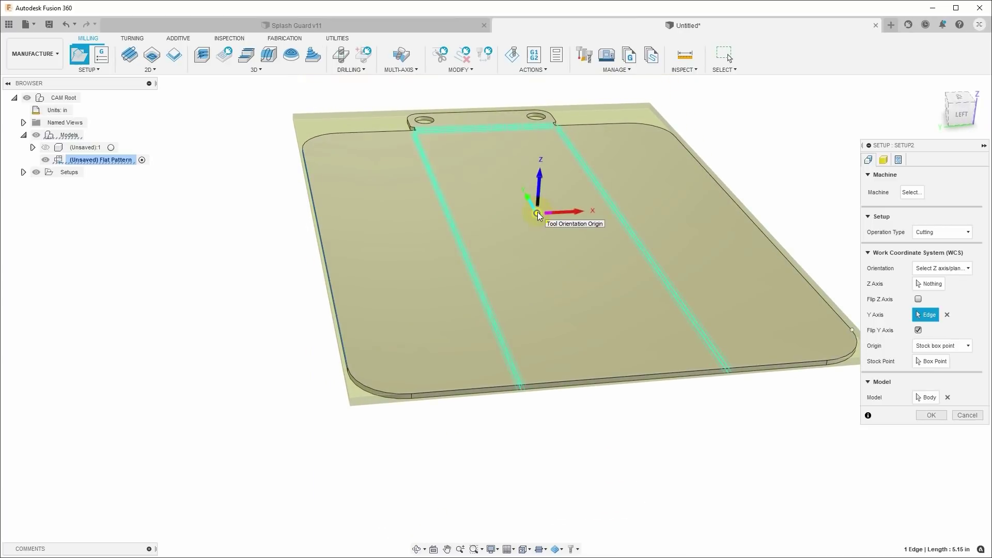
click(537, 215)
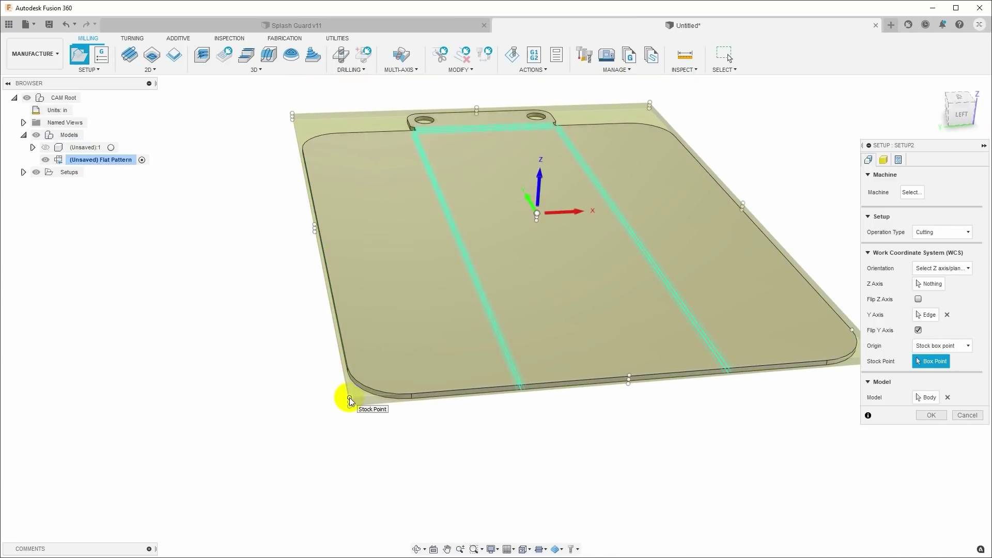
shift+middle_drag(468, 341, 508, 395)
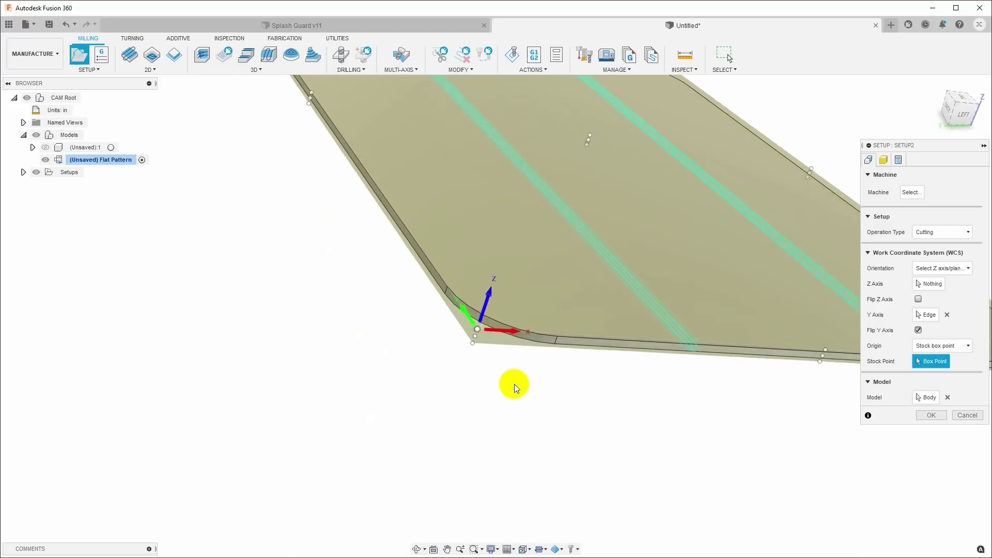
scroll(564, 358, up, 3)
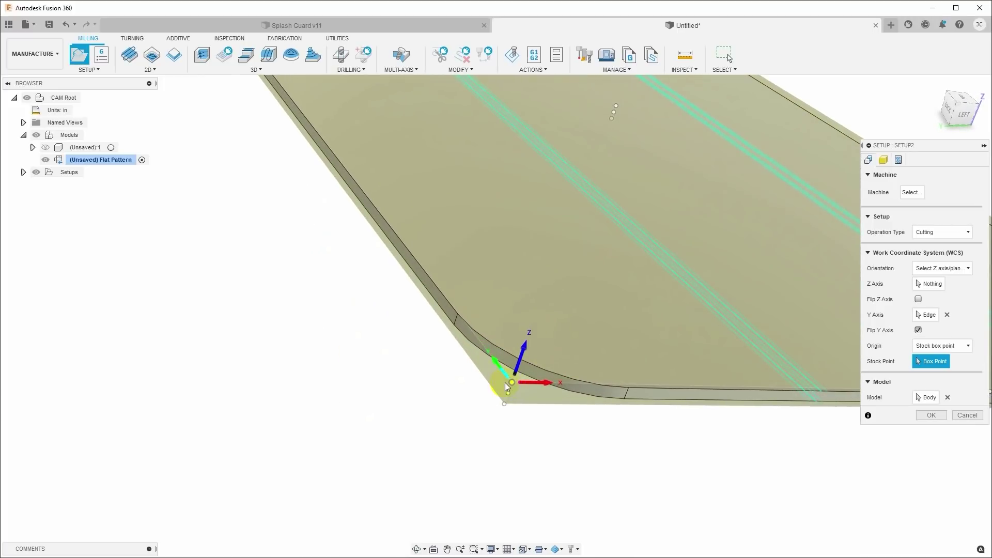
shift+middle_drag(511, 391, 457, 245)
scroll(457, 244, down, 5)
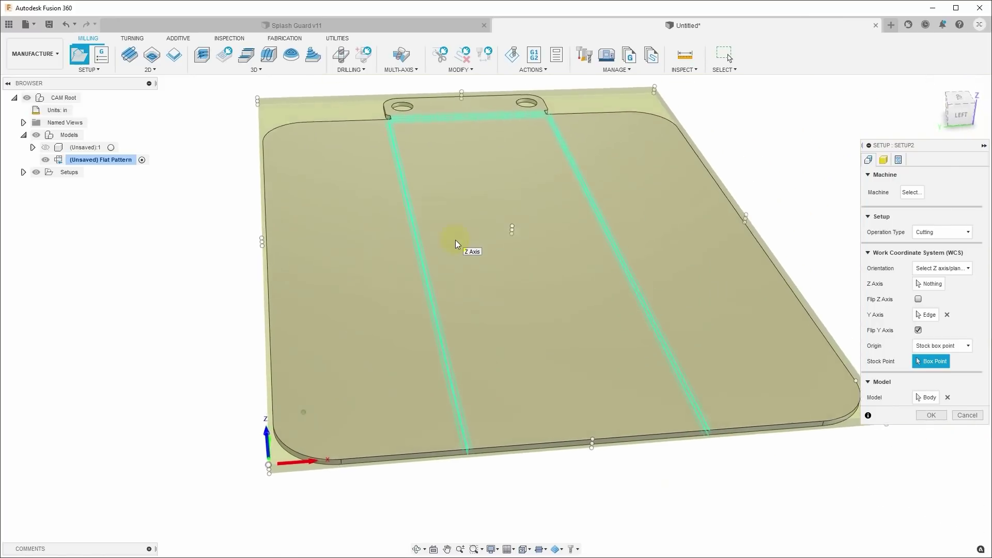
Step: Choose the flat pattern as the model to machine in the setup
click(928, 399)
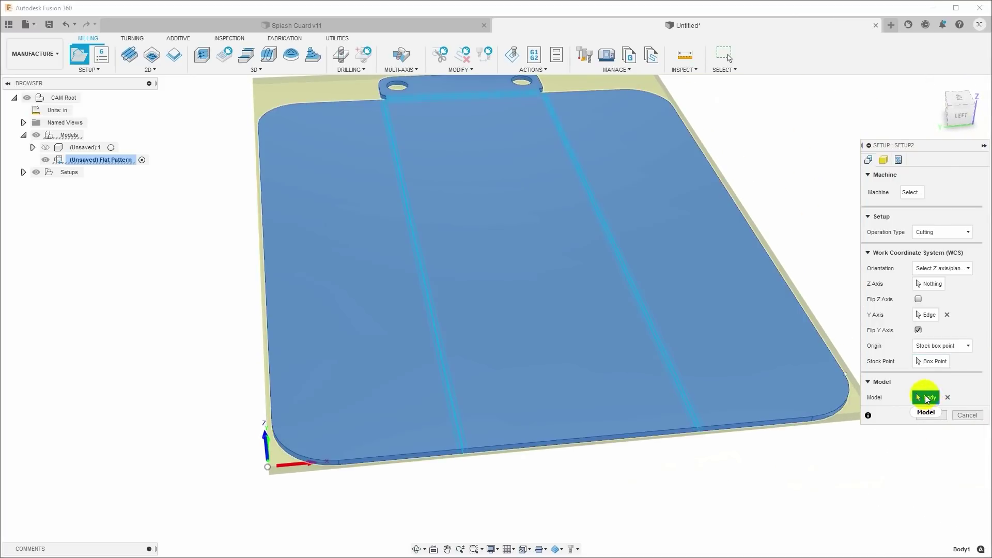
click(99, 160)
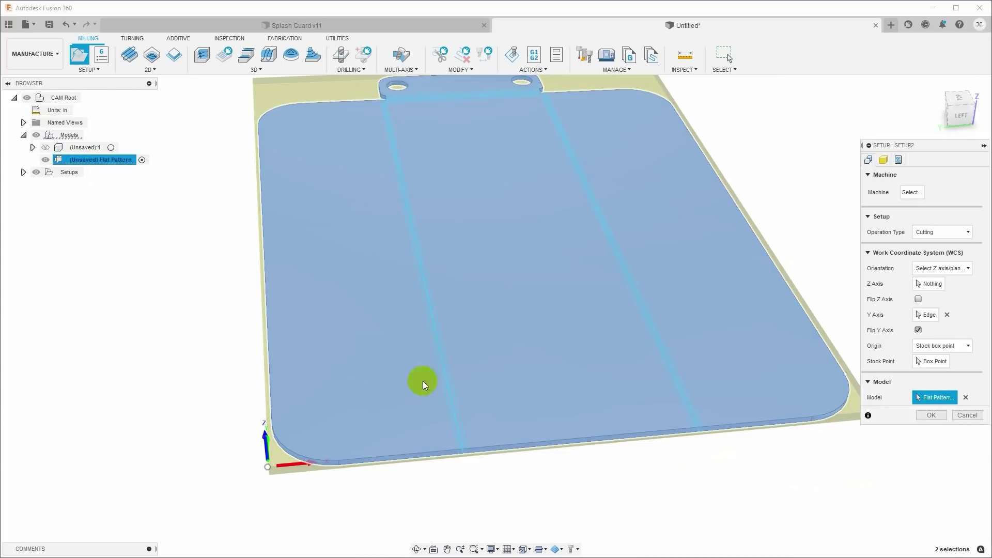
scroll(470, 357, down, 2)
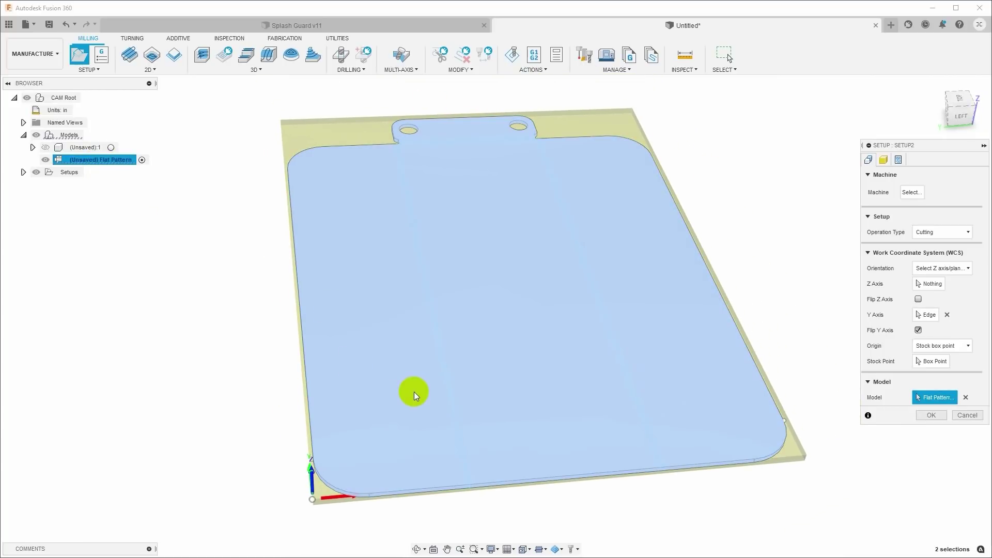
Step: Set the stock side offset to 0.25 in and the top offset to 0, and accept the cutting setup
click(884, 160)
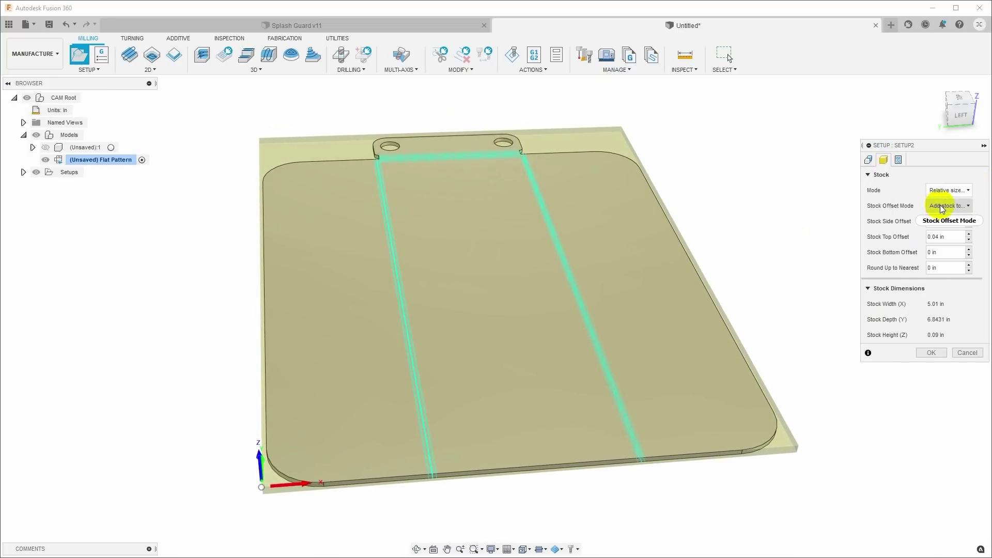
click(944, 206)
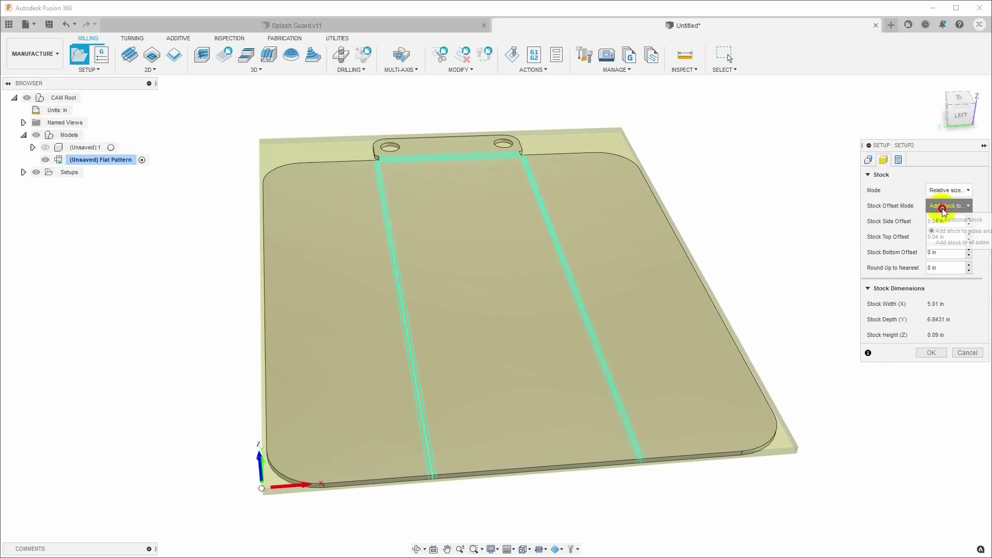
click(947, 232)
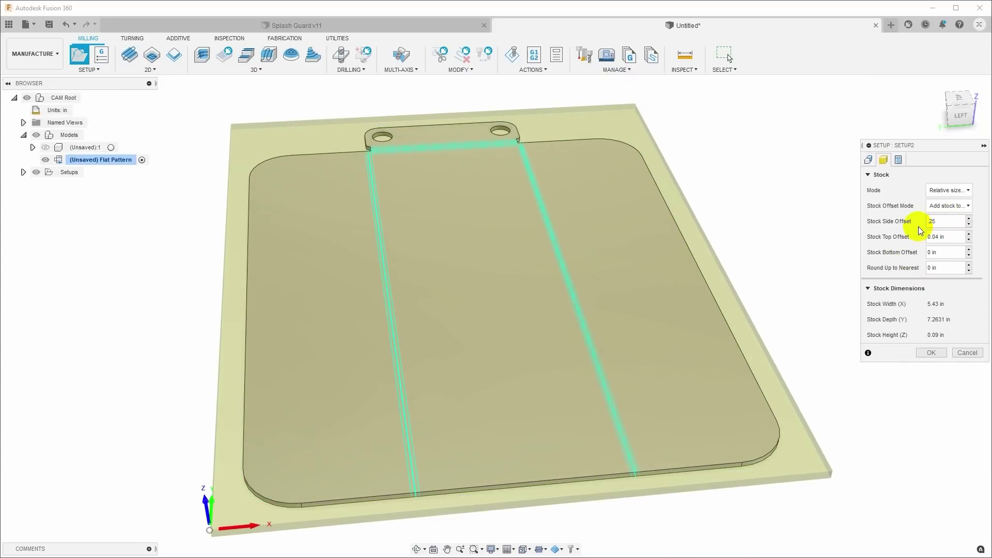
click(908, 238)
text(0)
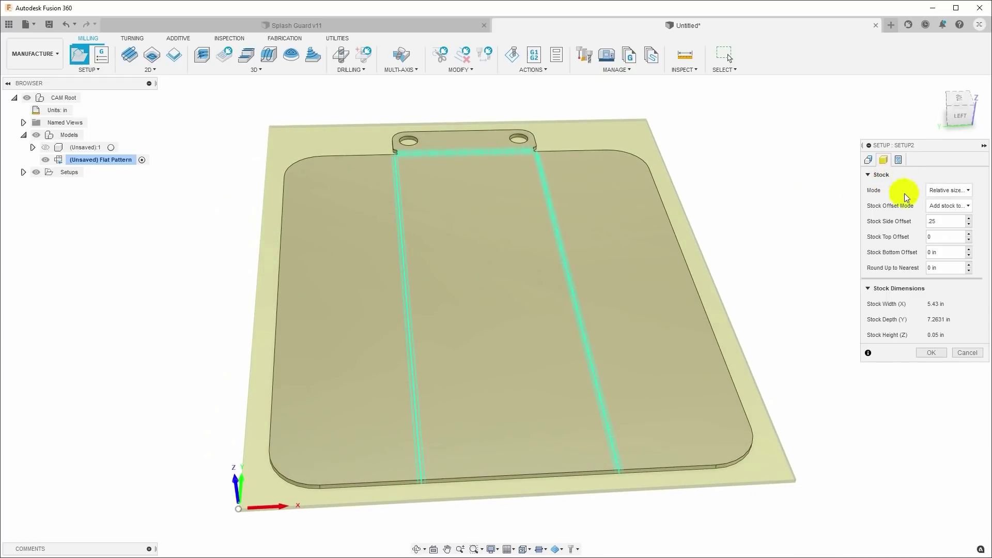
click(931, 353)
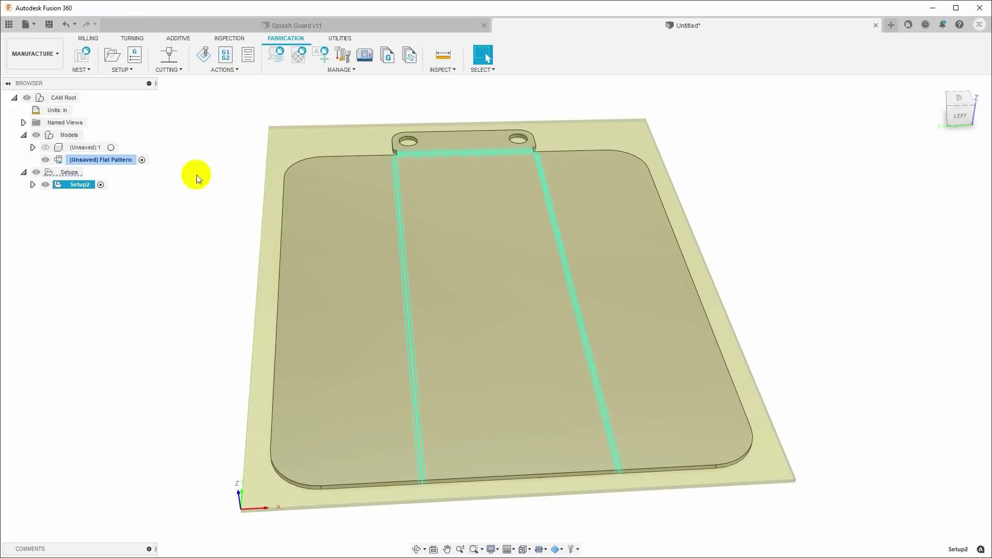
Step: Start a 2D Profile cutting operation and open the untitled document's tool library for its tool selection
click(169, 55)
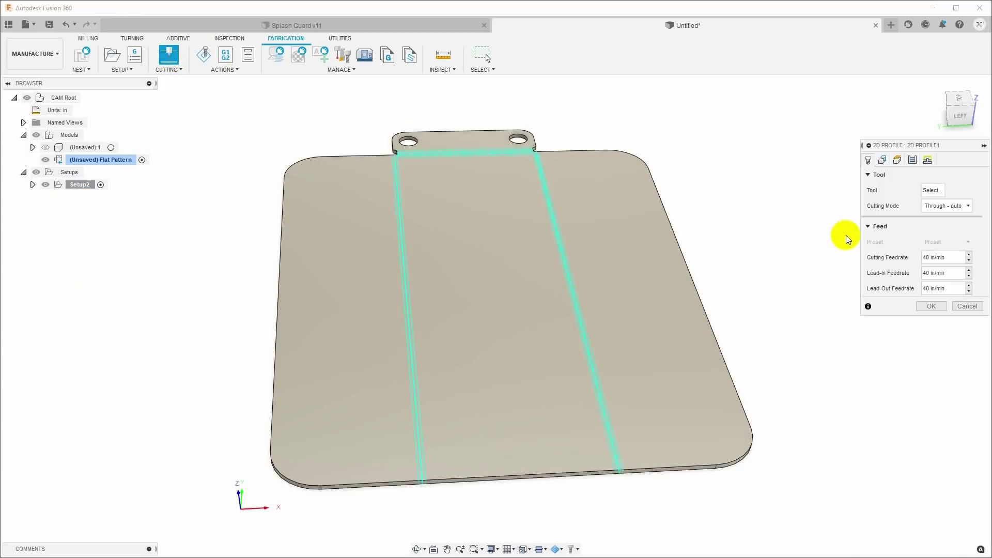
click(931, 191)
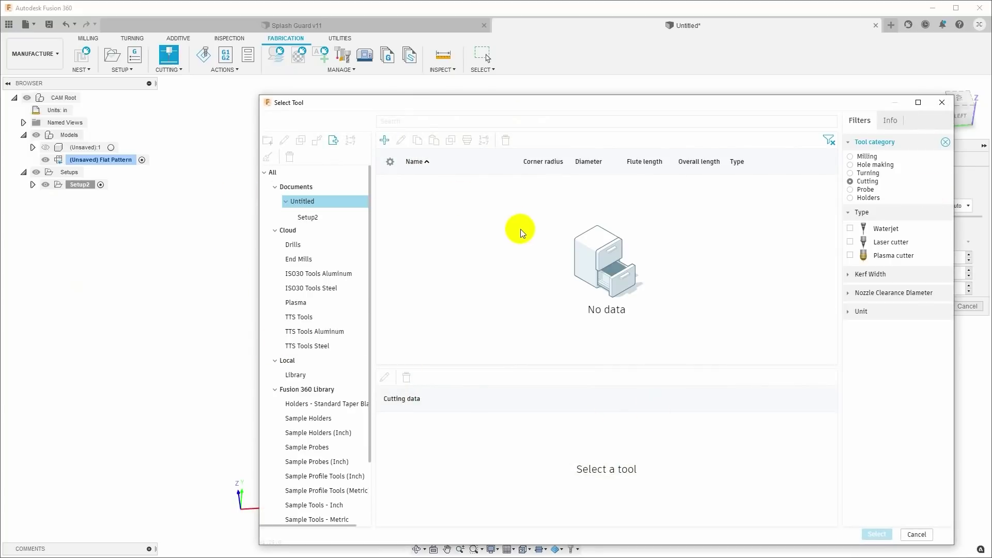
click(290, 305)
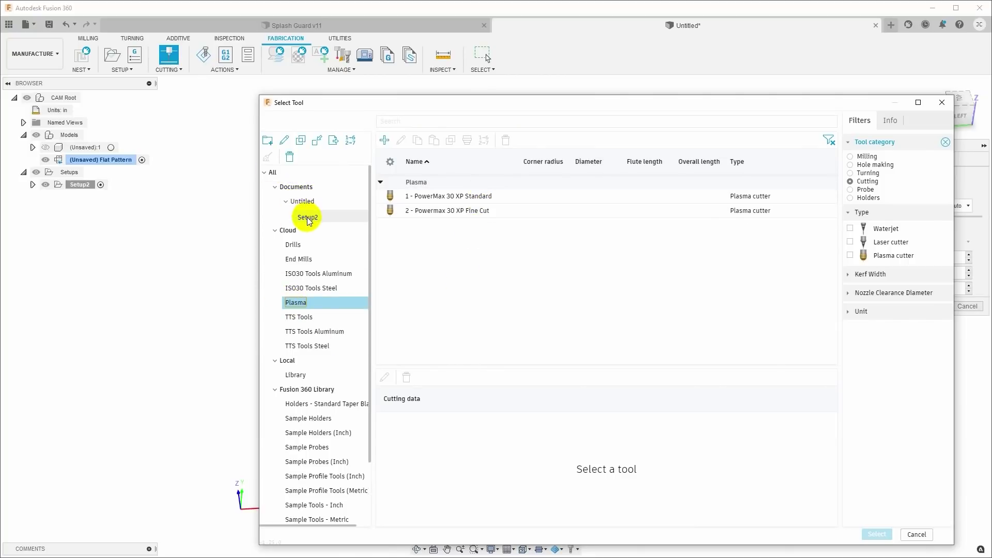
click(303, 202)
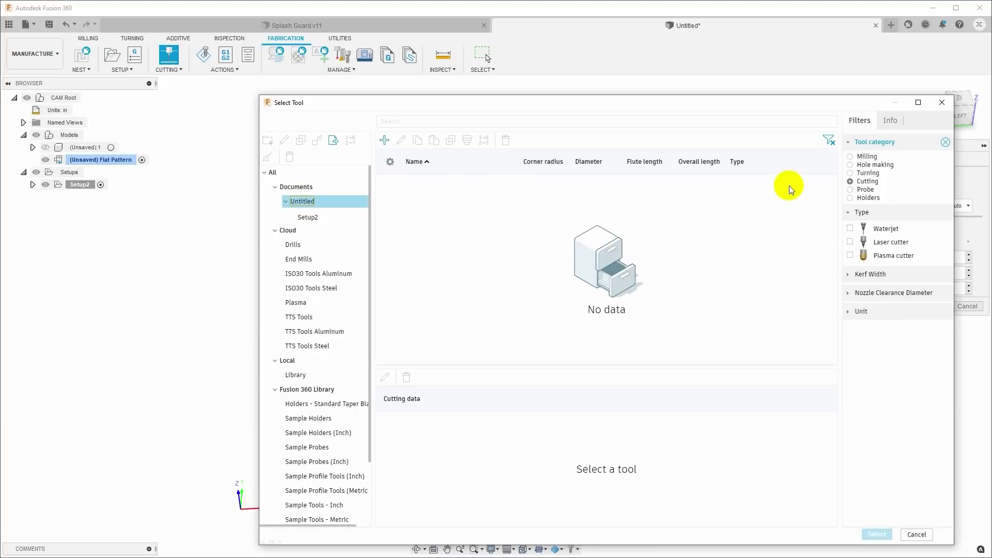
Step: Create a new plasma cutter tool in the document library, described as Standard Consumables with Hypertherm as vendor
click(384, 142)
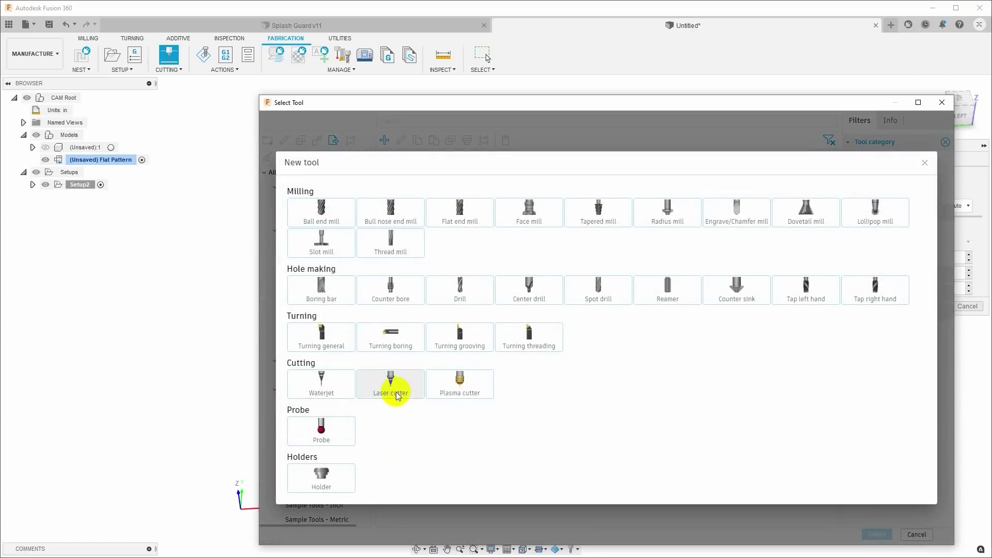
click(460, 385)
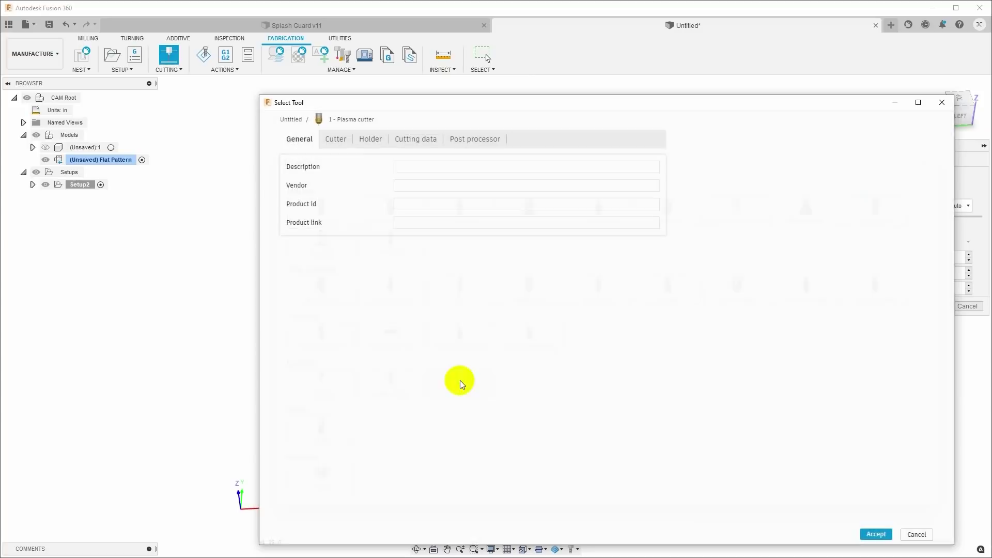
click(416, 166)
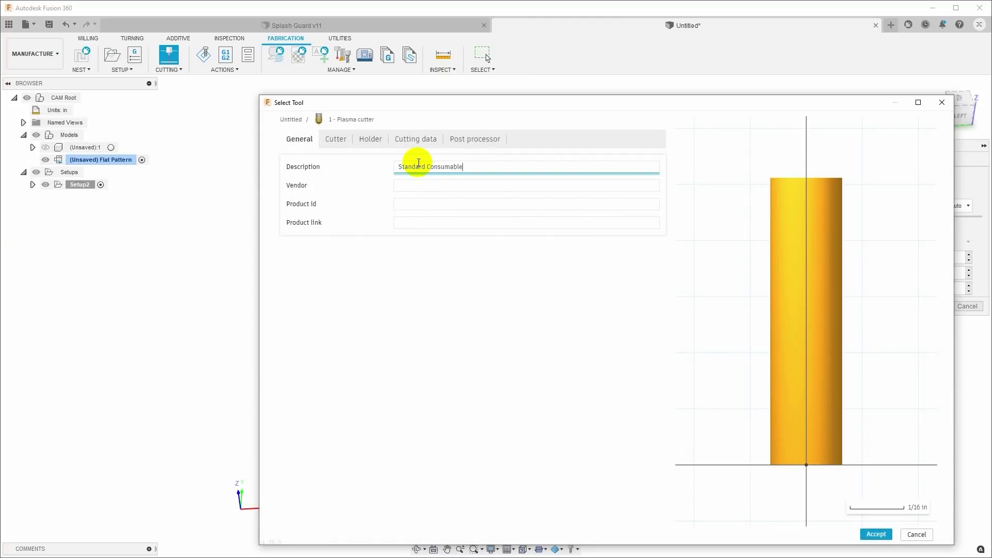
click(457, 182)
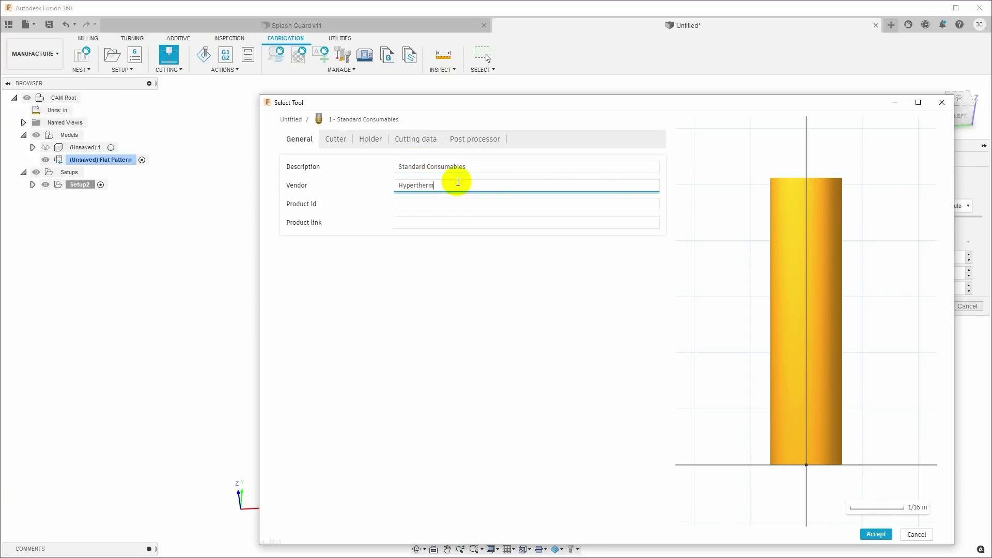
Step: Set the plasma cutter's kerf width to 0.05 in and its nozzle clearance diameter to 1 in
click(334, 139)
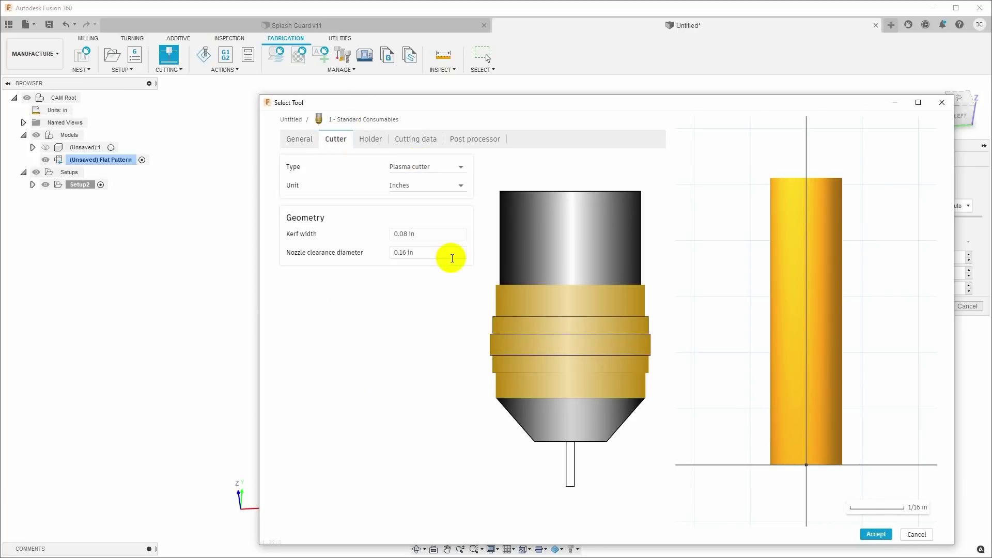
click(406, 234)
double_click(406, 234)
click(408, 235)
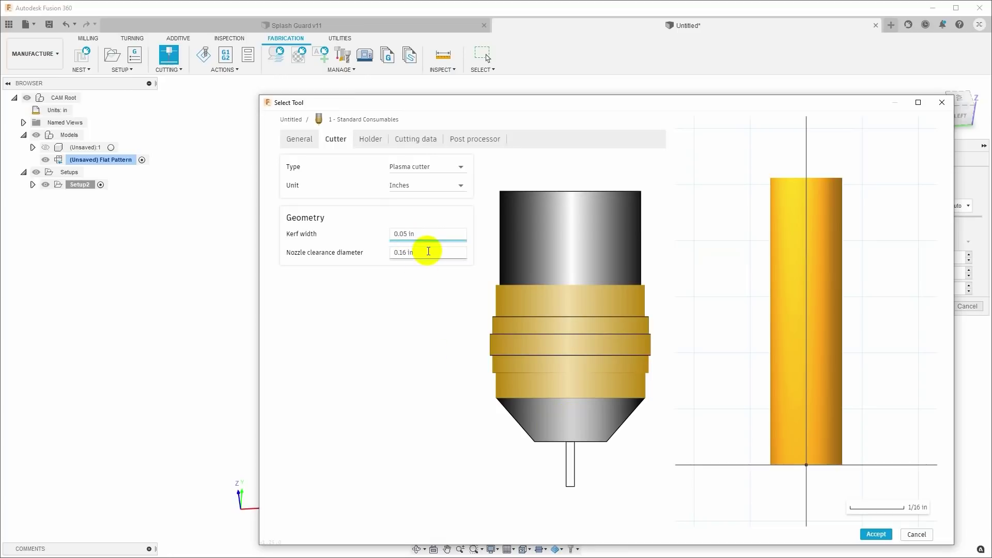
click(401, 252)
drag(402, 253, 445, 259)
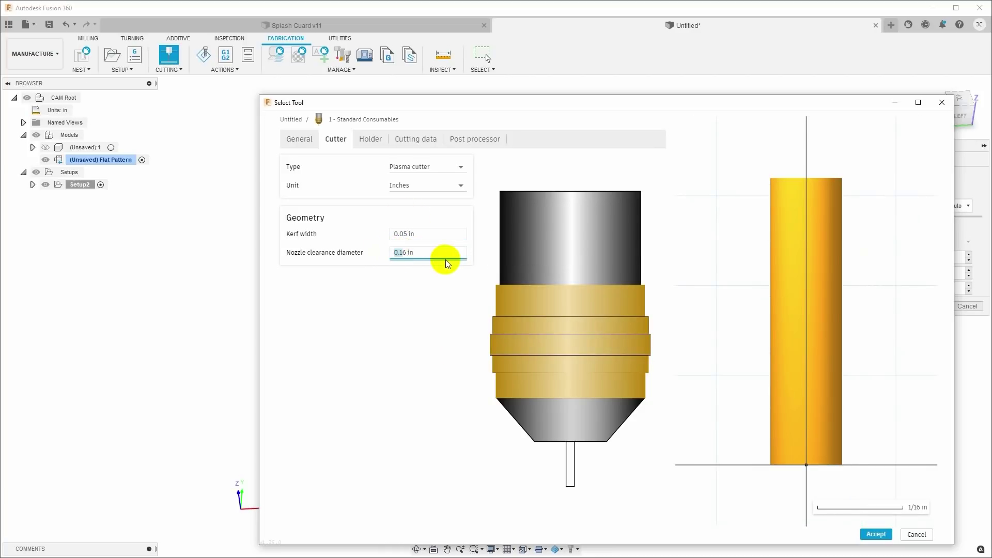
text(1)
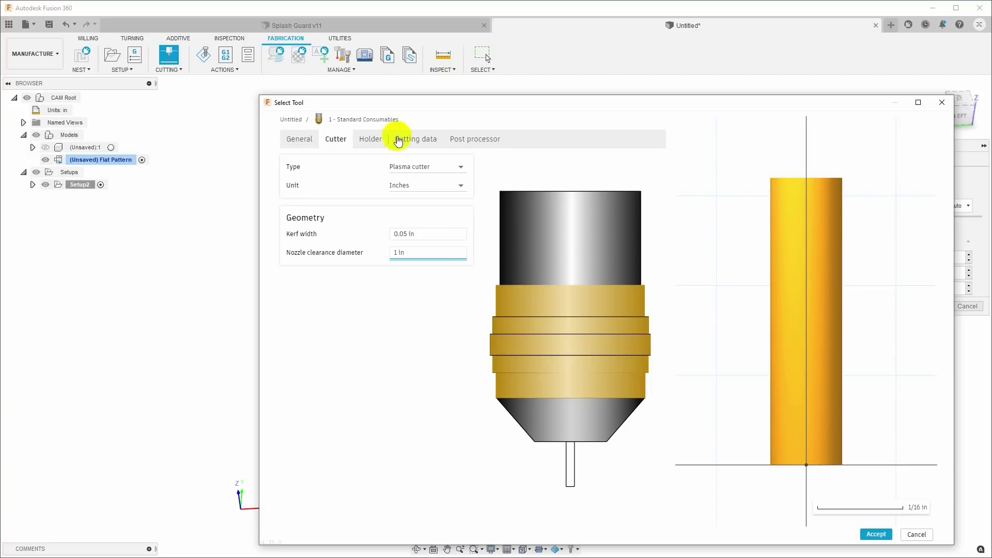
Step: Review the plasma cutter's holder, cutting data and post processor settings, and accept it as the tool for the 2D profile
click(376, 140)
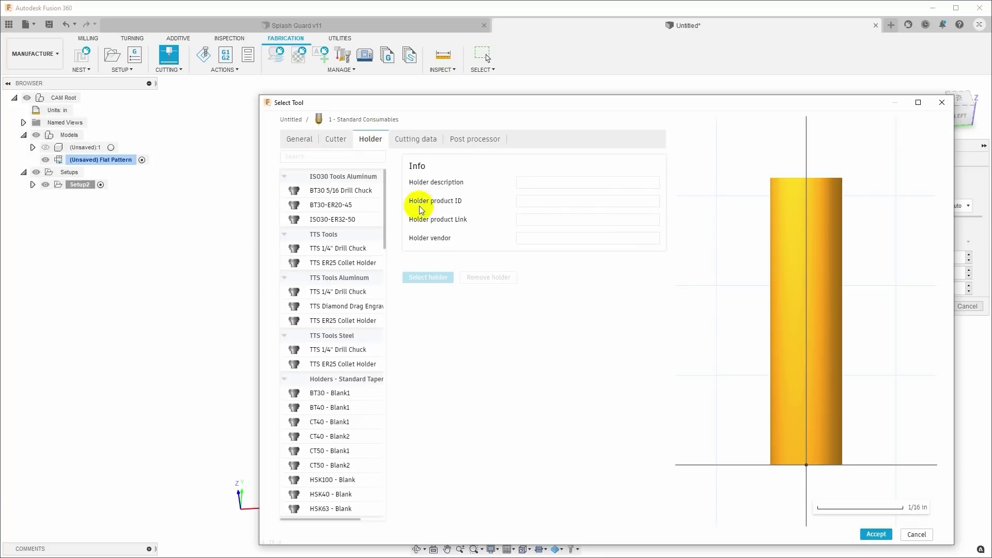
click(410, 142)
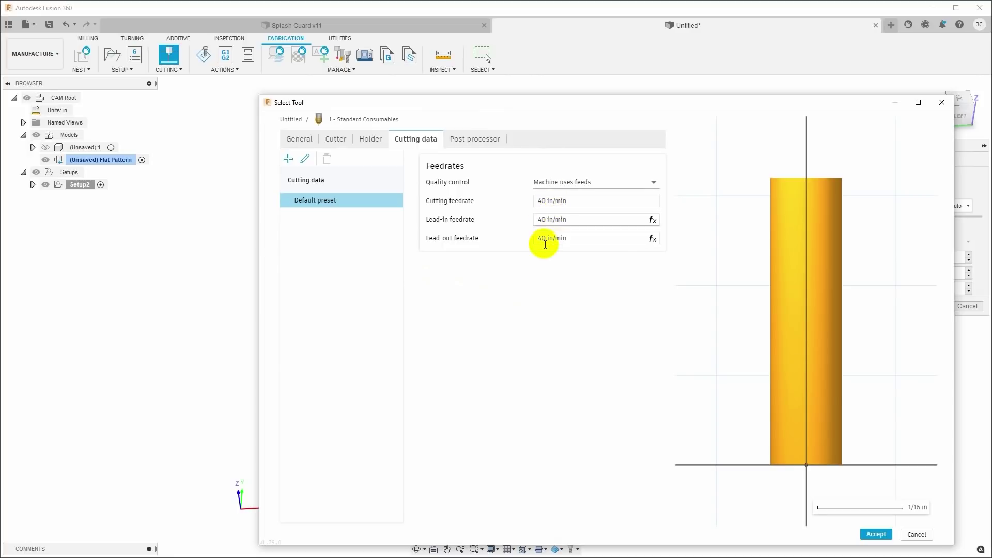
click(467, 141)
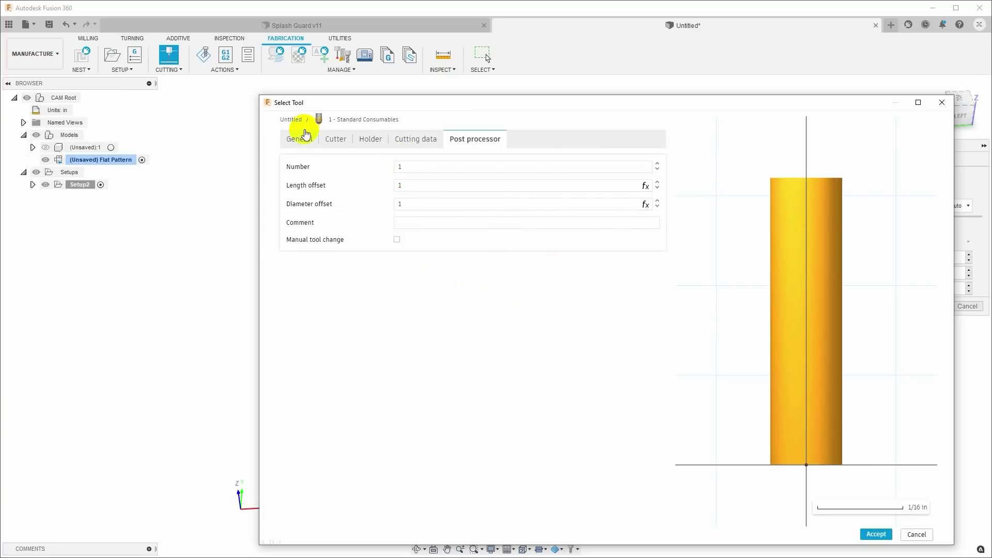
click(877, 534)
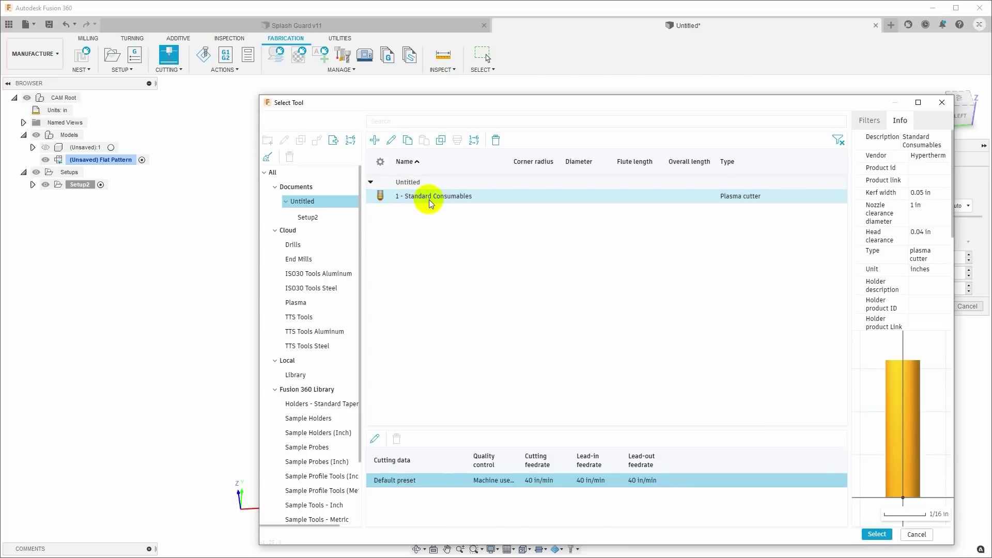
click(877, 533)
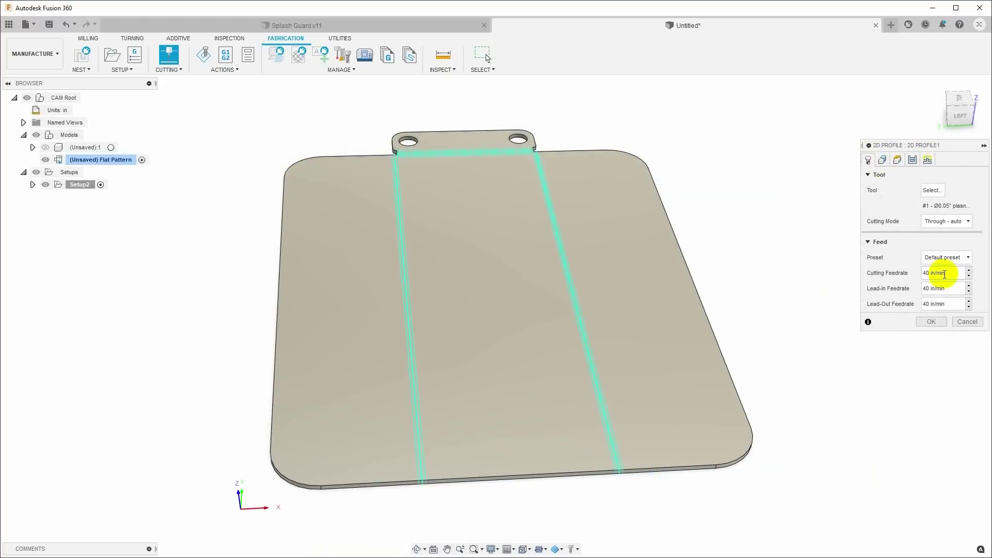
Step: Set the 2D profile's cutting and lead feedrates to 150 in/min
drag(946, 273, 922, 274)
text(150)
key(Tab)
text(150)
key(Tab)
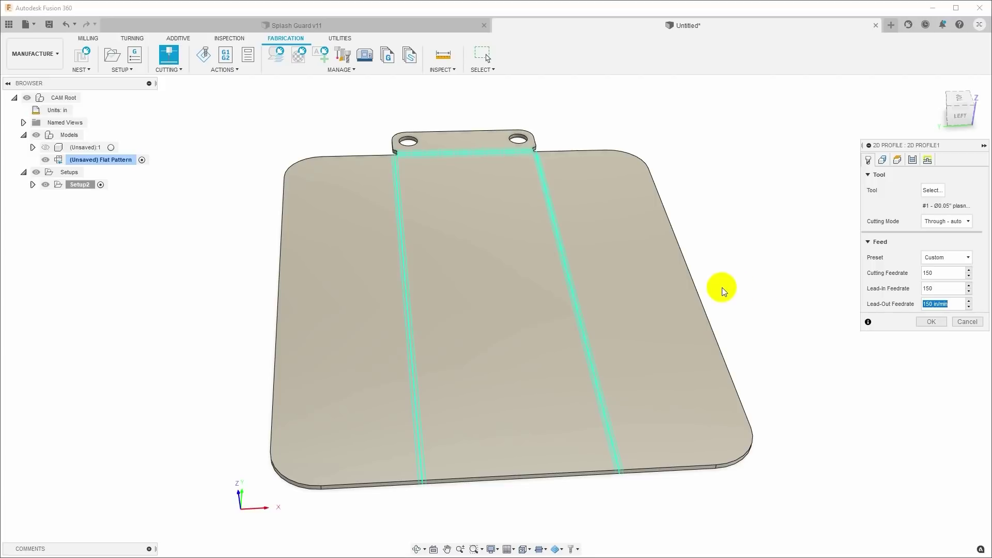
Step: Choose both flange holes and the flat pattern's outer perimeter as the contours to cut
click(882, 160)
scroll(781, 272, up, 3)
scroll(781, 271, up, 5)
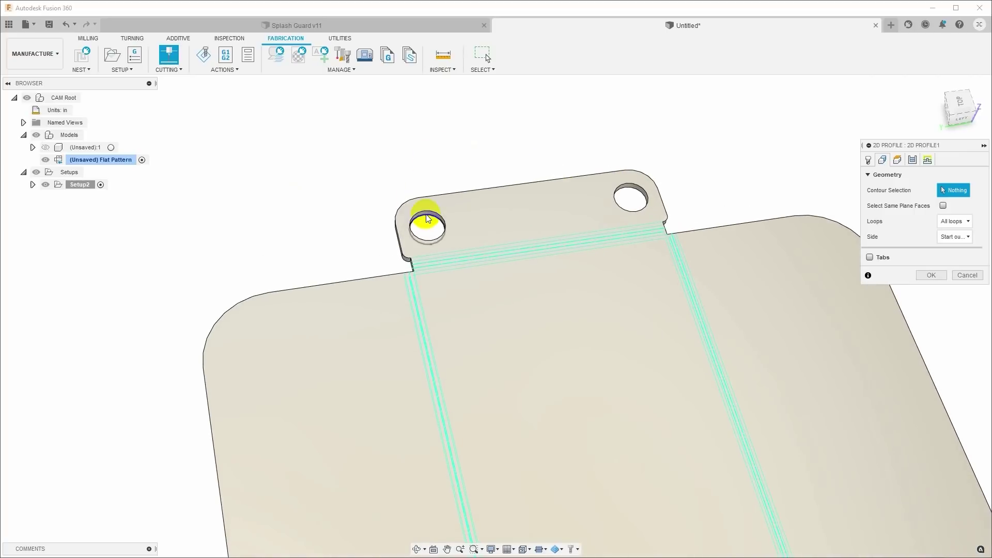
click(428, 218)
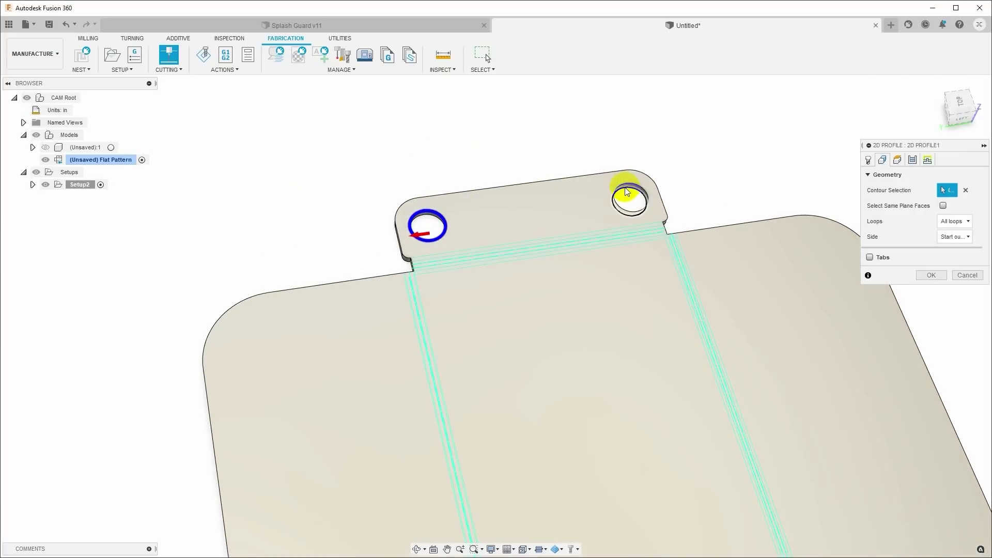
click(627, 193)
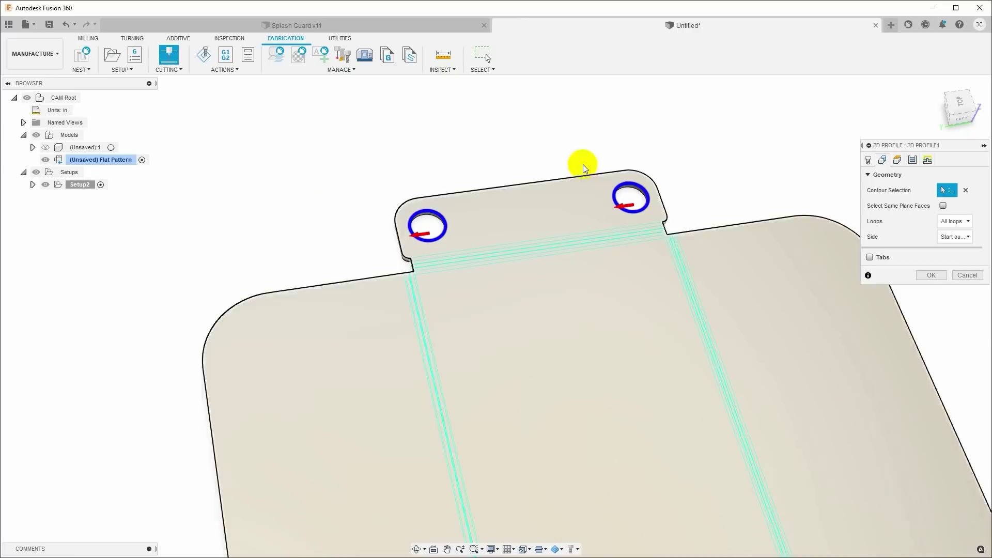
click(491, 187)
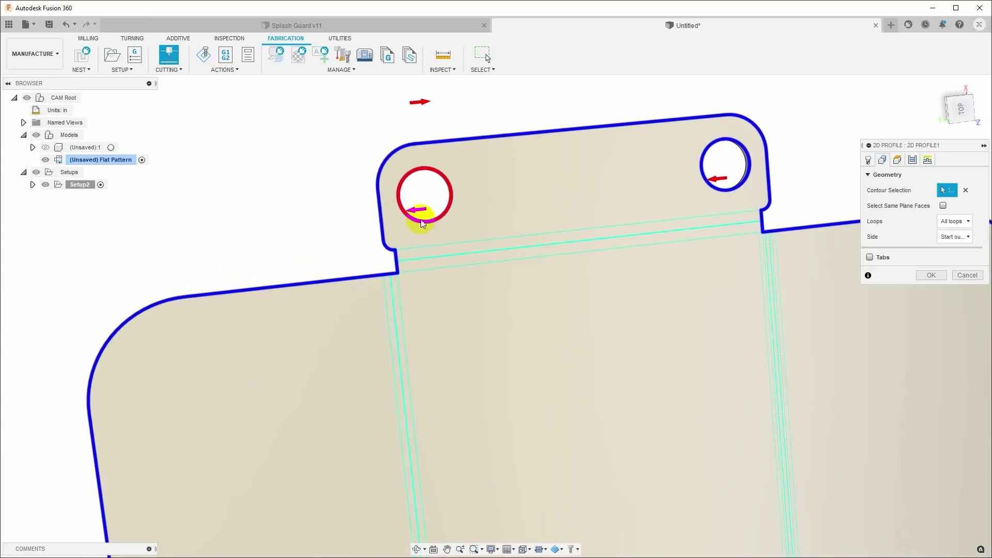
Step: Flip the cutting side of one flange hole's contour to the outside and switch it back to the inside
click(422, 222)
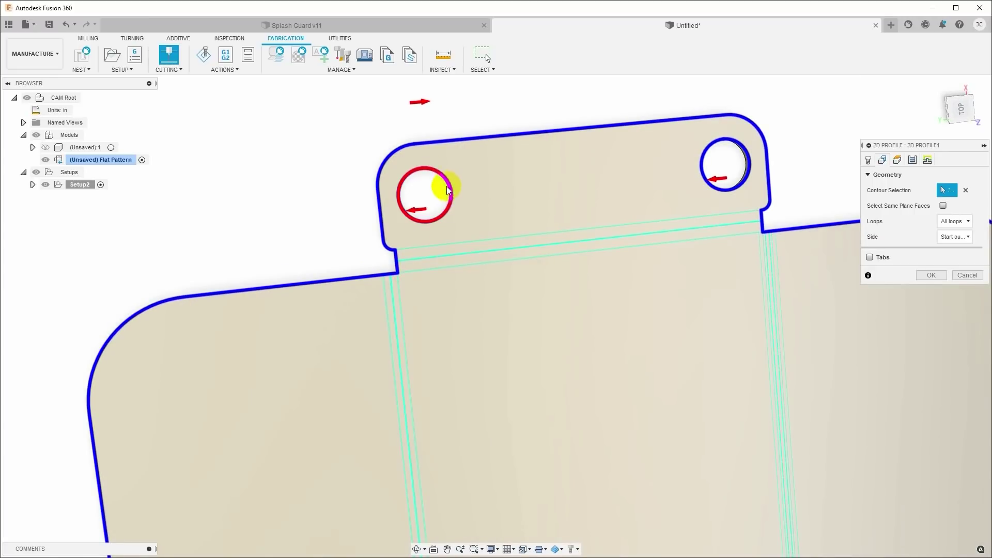
click(419, 210)
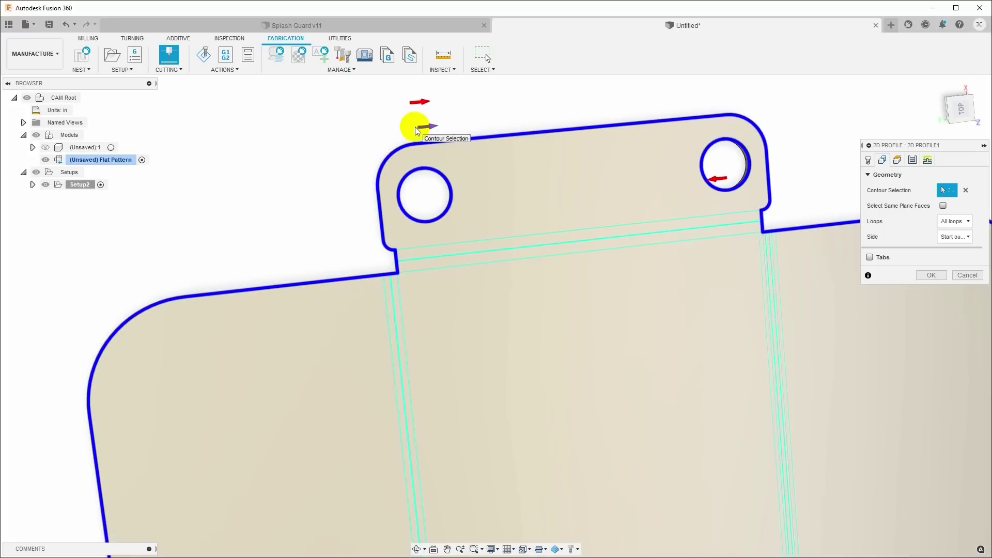
shift+middle_drag(423, 151, 410, 149)
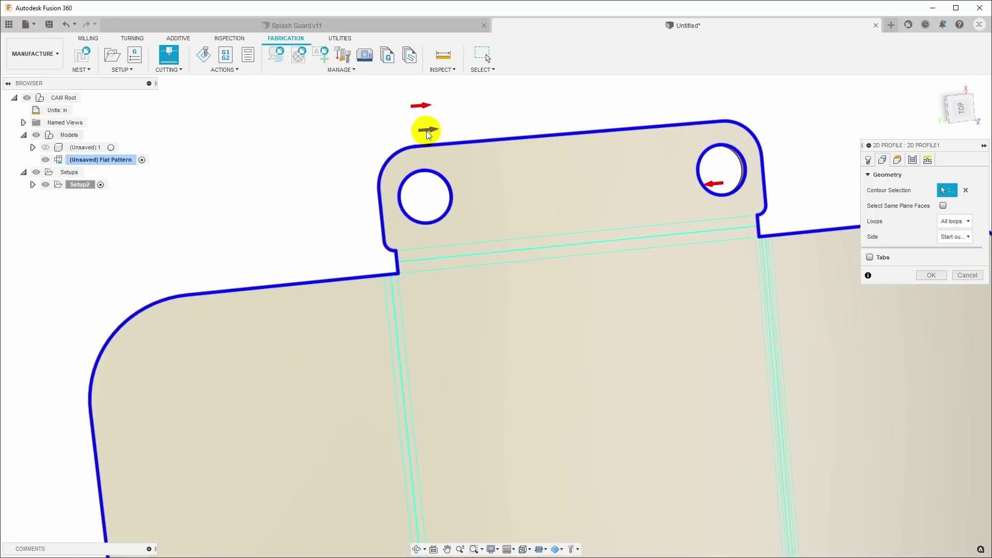
click(426, 129)
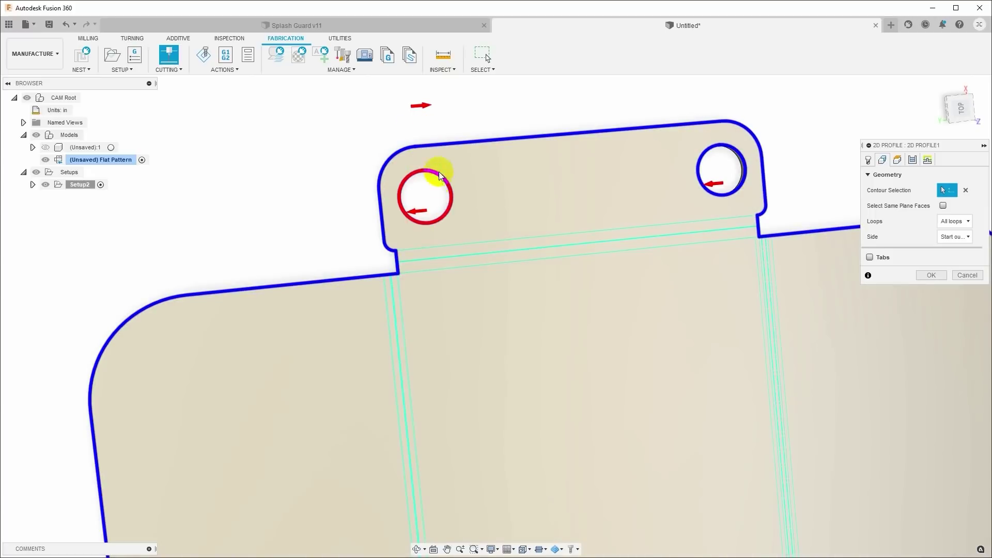
scroll(422, 209, down, 2)
shift+middle_drag(423, 209, 440, 179)
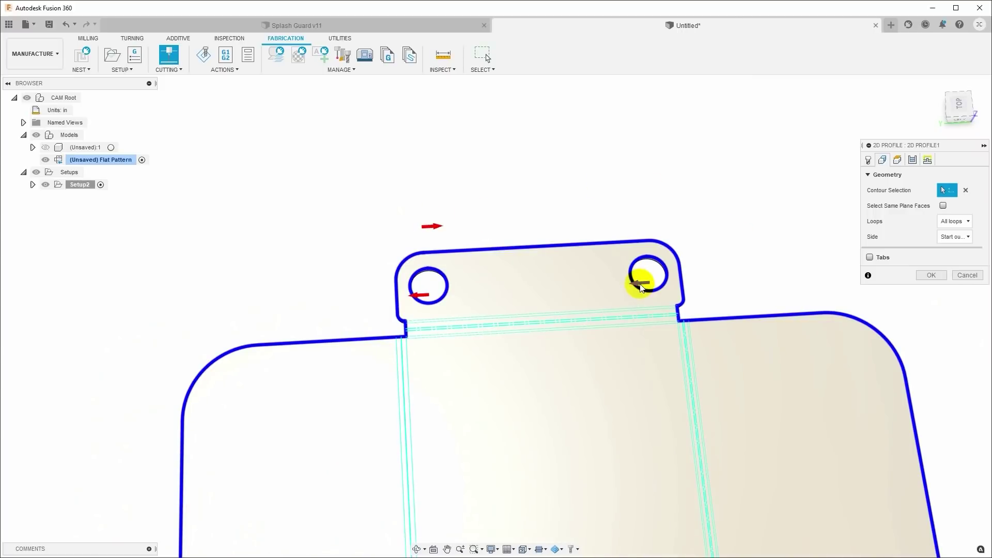
scroll(641, 286, down, 1)
scroll(641, 285, down, 2)
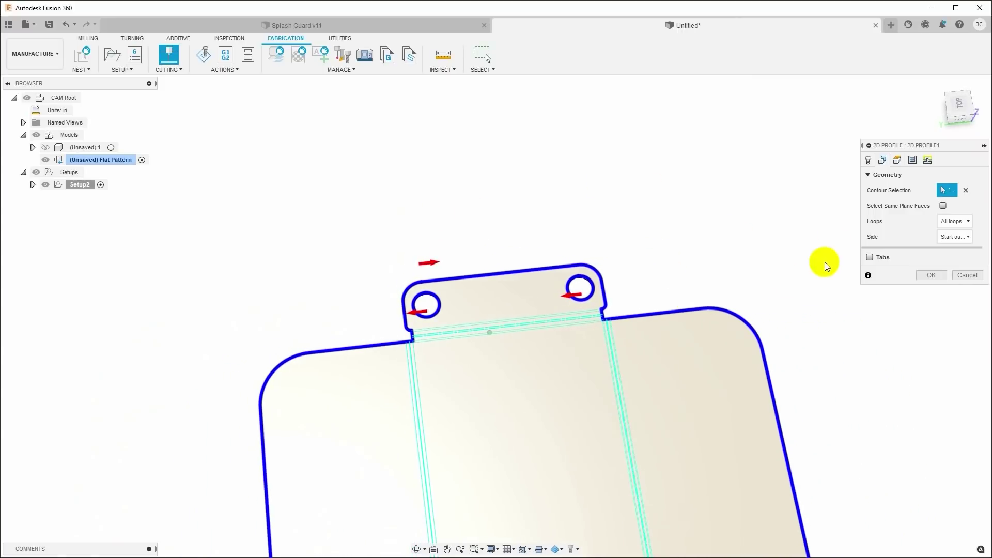
Step: Set the profile's lead-in radius to 0.06 in, the lead-in sweep angle to 90 deg and the lead-in distance to 0
click(897, 161)
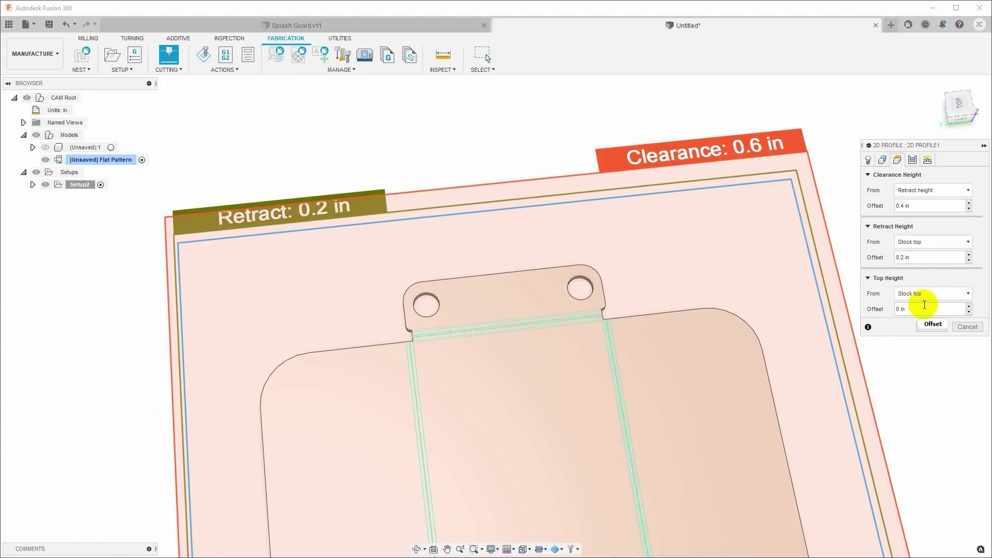
click(912, 160)
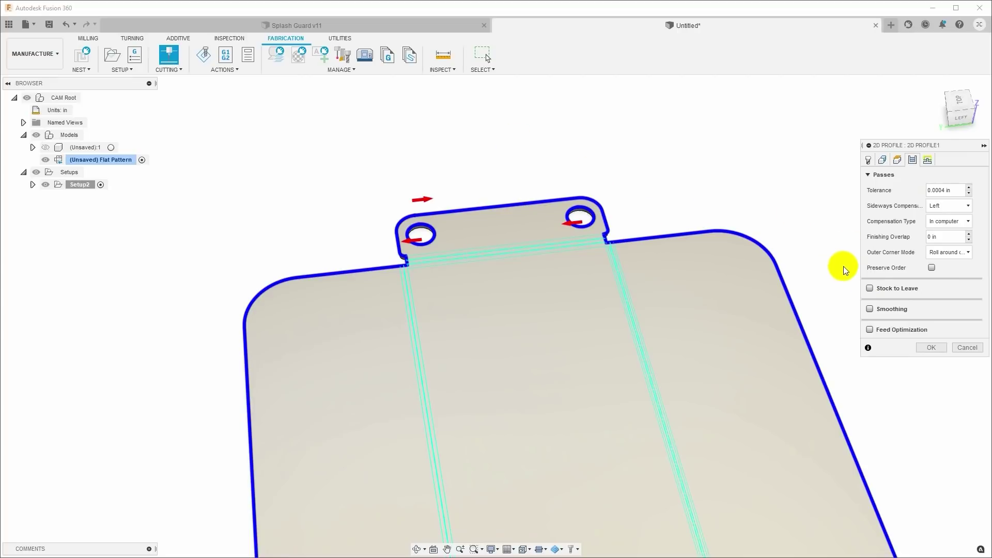
click(928, 161)
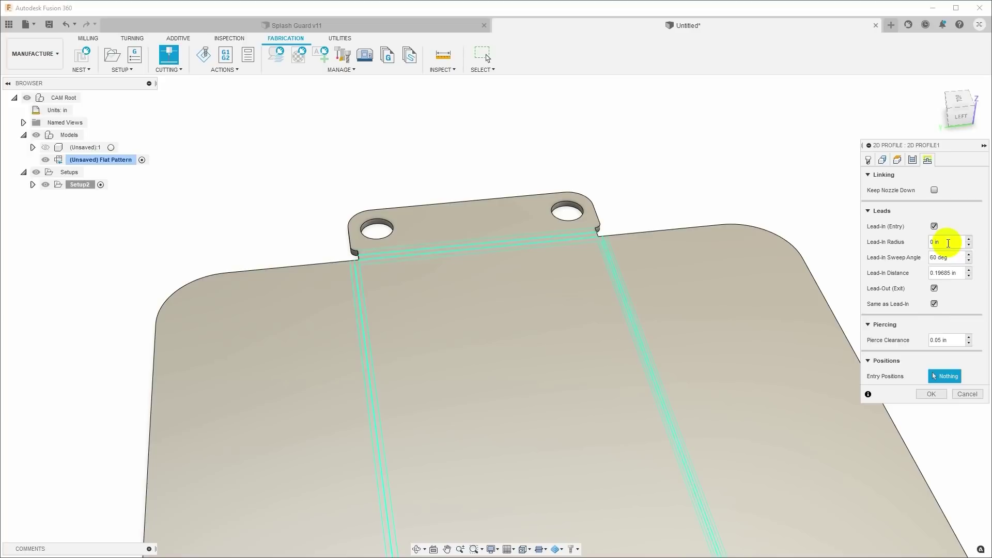
drag(946, 243, 923, 245)
text(.06)
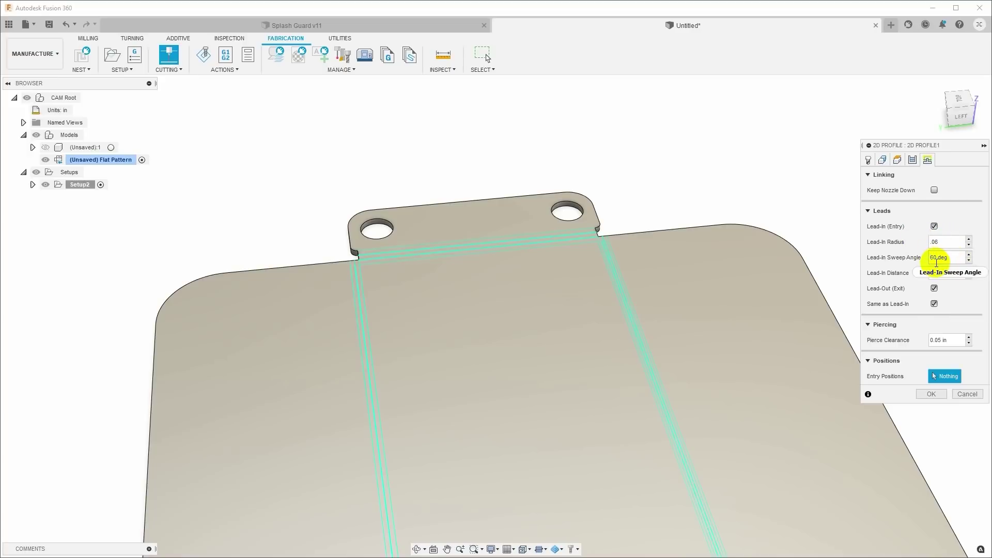
text(9)
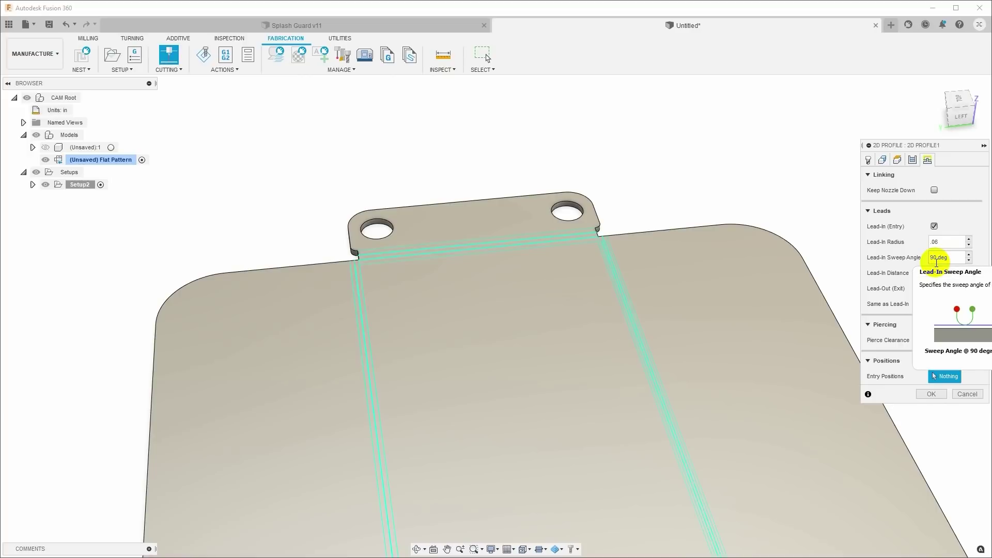
click(959, 272)
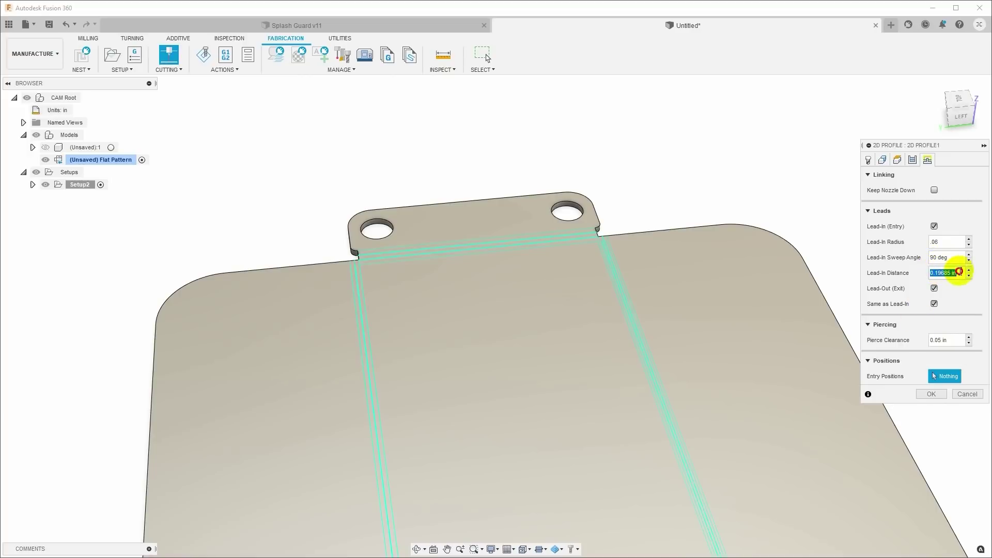
text(0)
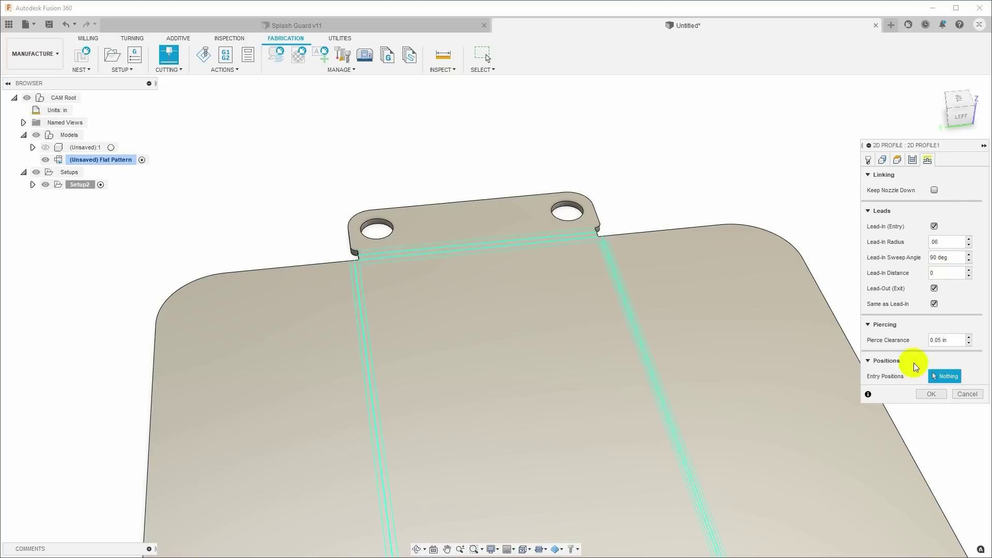
Step: Set the 2D profile's pierce clearance to 0.075 in and generate the toolpath
click(940, 340)
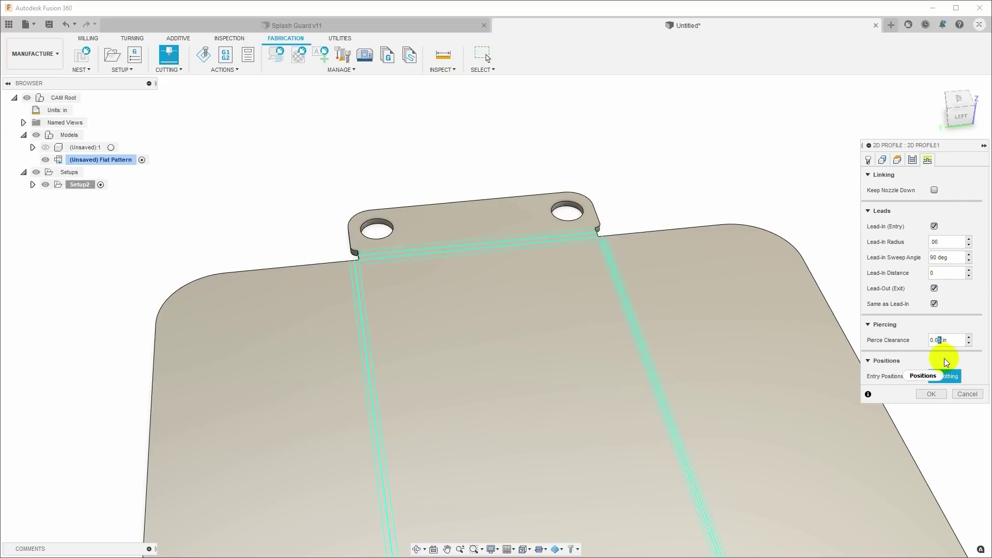
text(75)
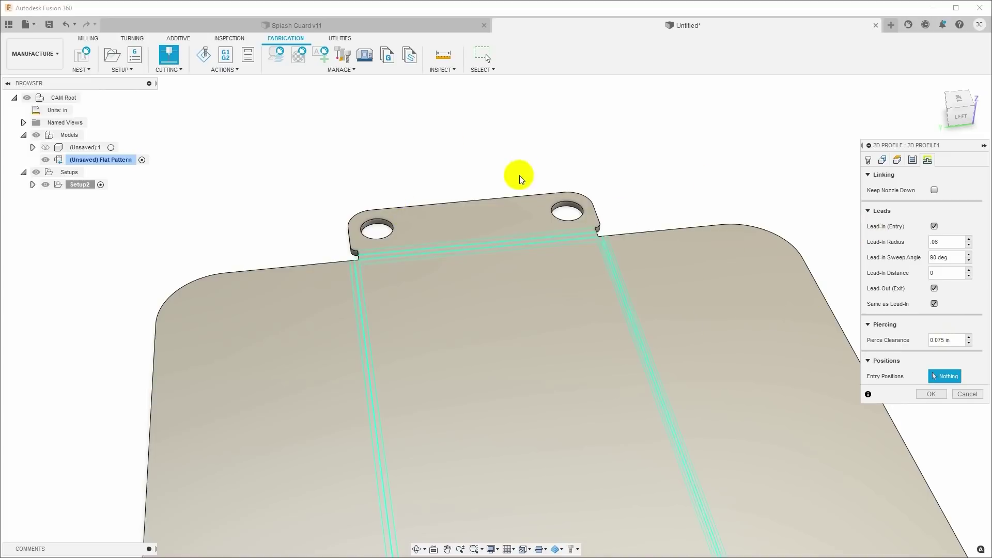
click(932, 395)
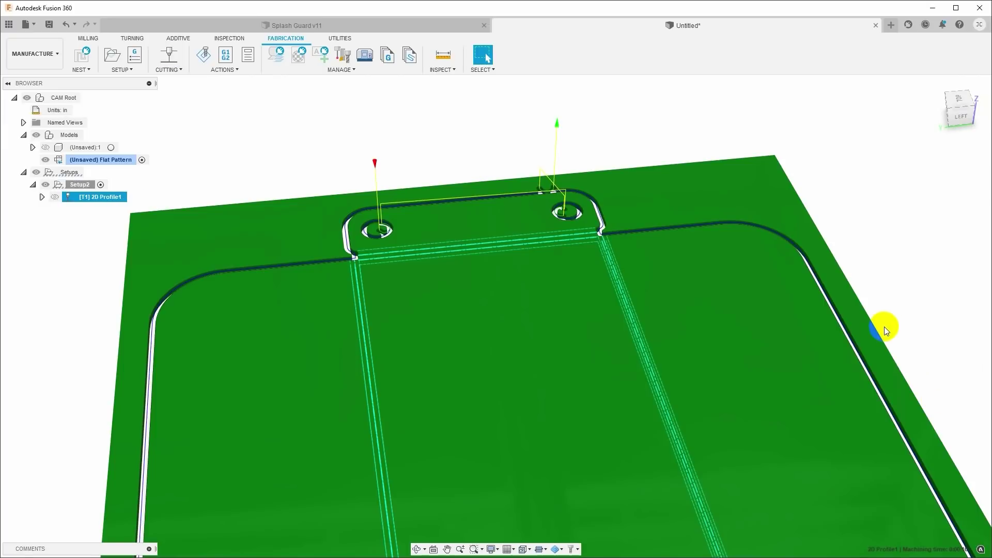
Step: Edit the 2D profile to disable its lead-out moves and regenerate the toolpath
shift+middle_drag(867, 320, 615, 144)
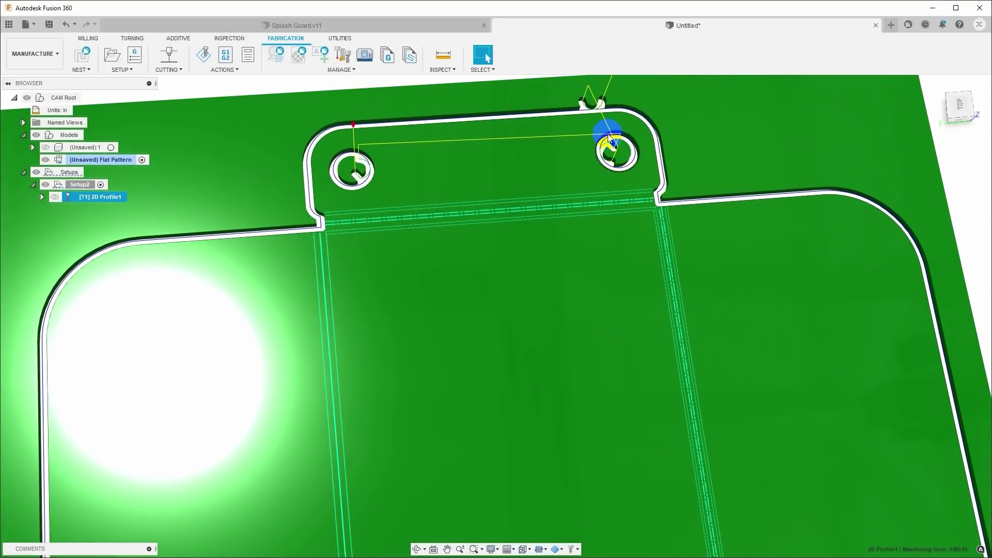
shift+middle_drag(630, 166, 605, 158)
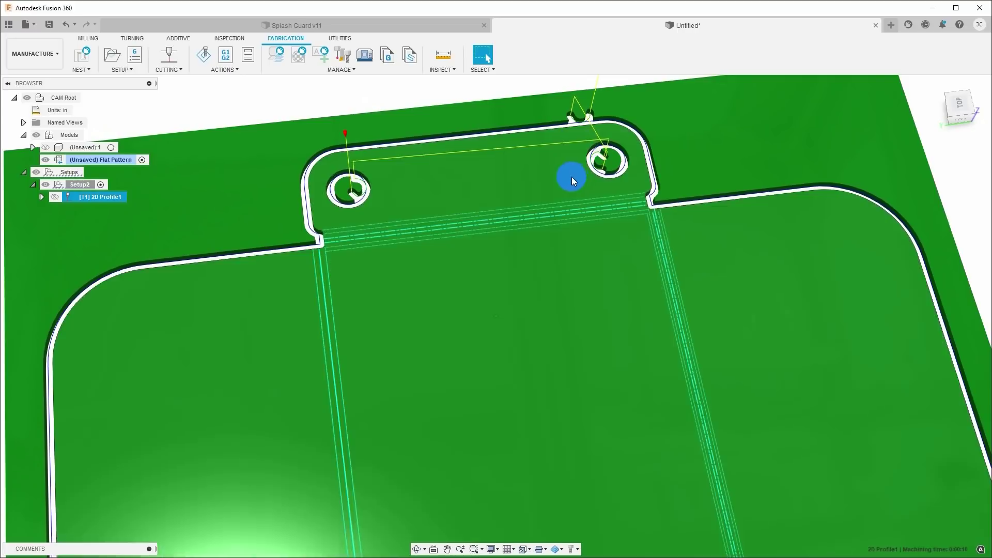
shift+middle_drag(572, 177, 622, 193)
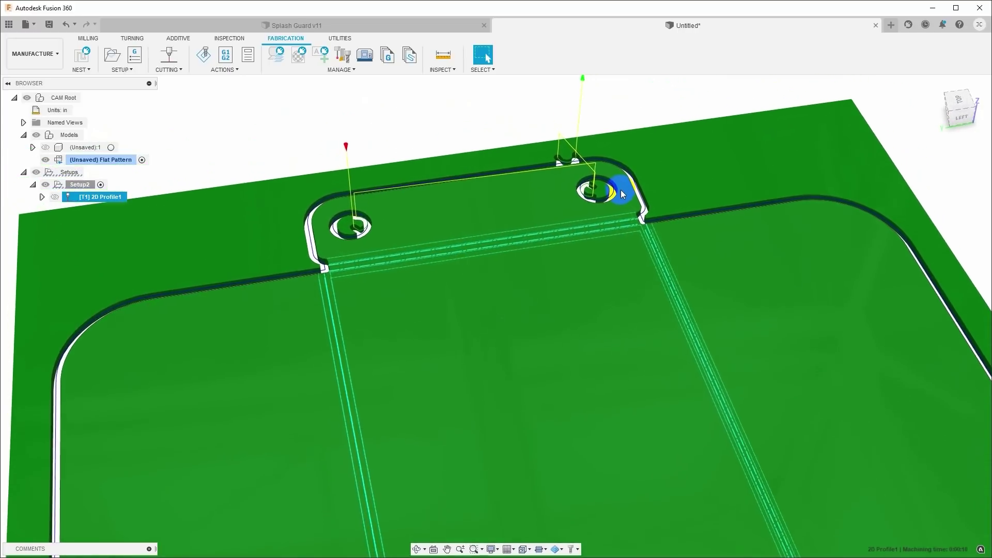
shift+middle_drag(366, 230, 376, 227)
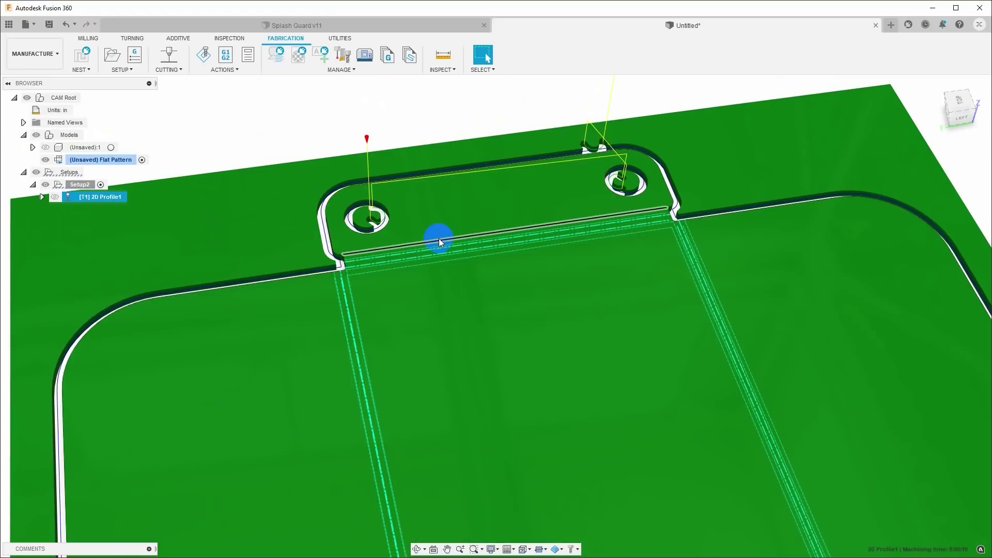
scroll(364, 214, down, 2)
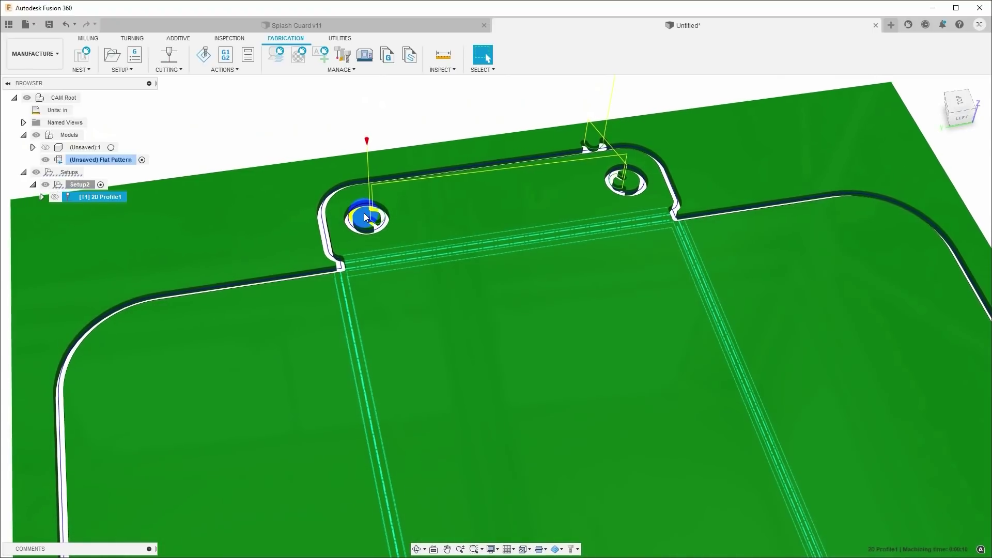
shift+middle_drag(377, 221, 409, 269)
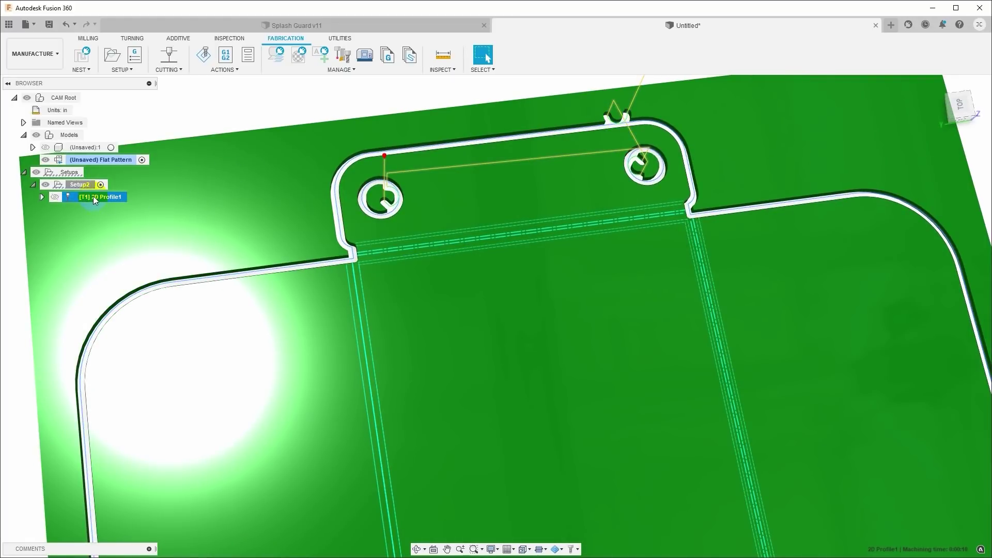
double_click(69, 196)
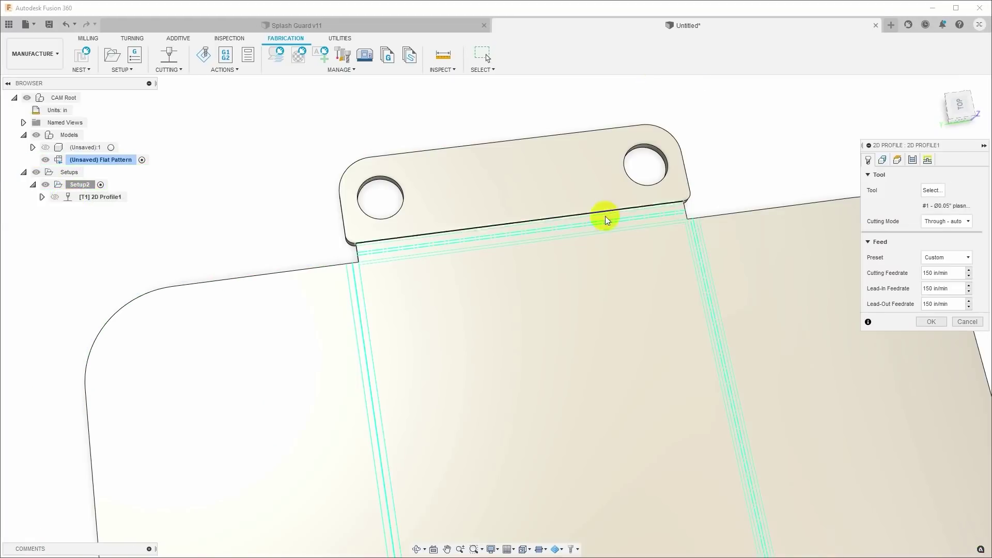
click(928, 160)
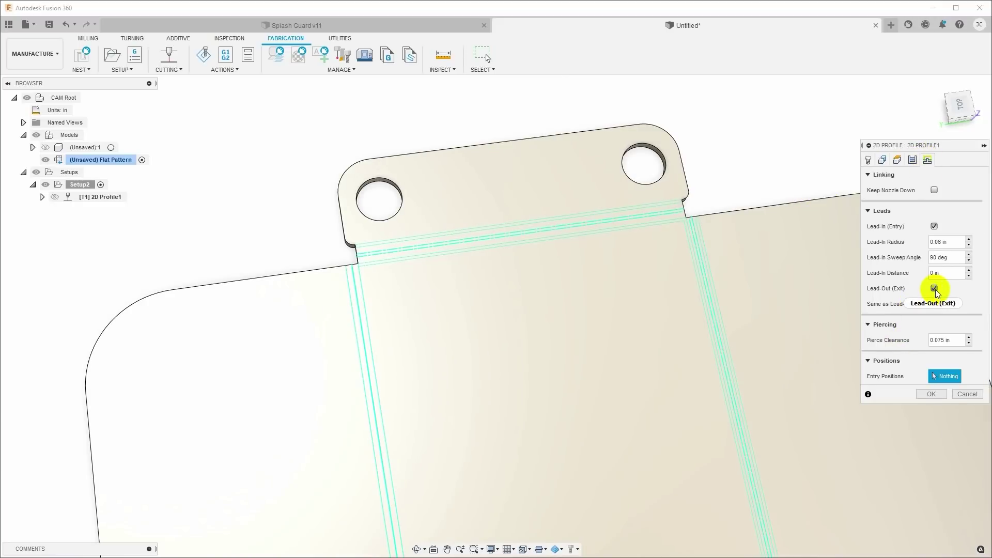
click(934, 289)
click(933, 379)
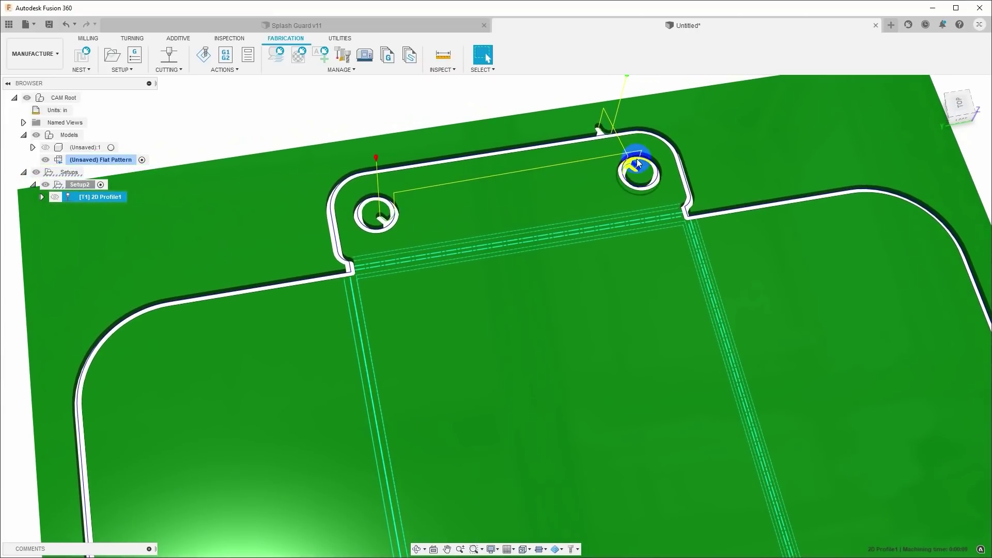
Step: Simulate the 2D profile toolpath cutting the holes and perimeter from the stock, and close the simulation
scroll(717, 180, down, 5)
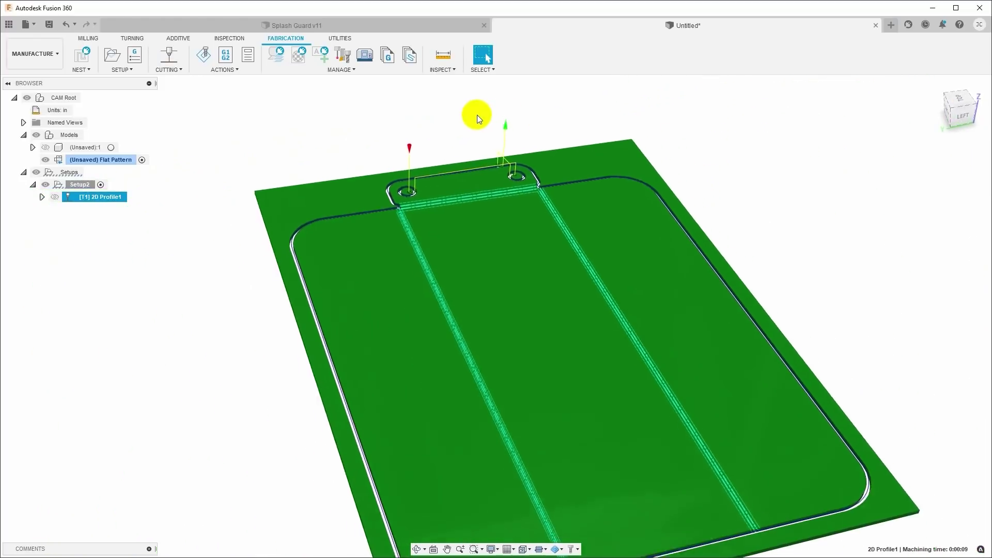
click(203, 55)
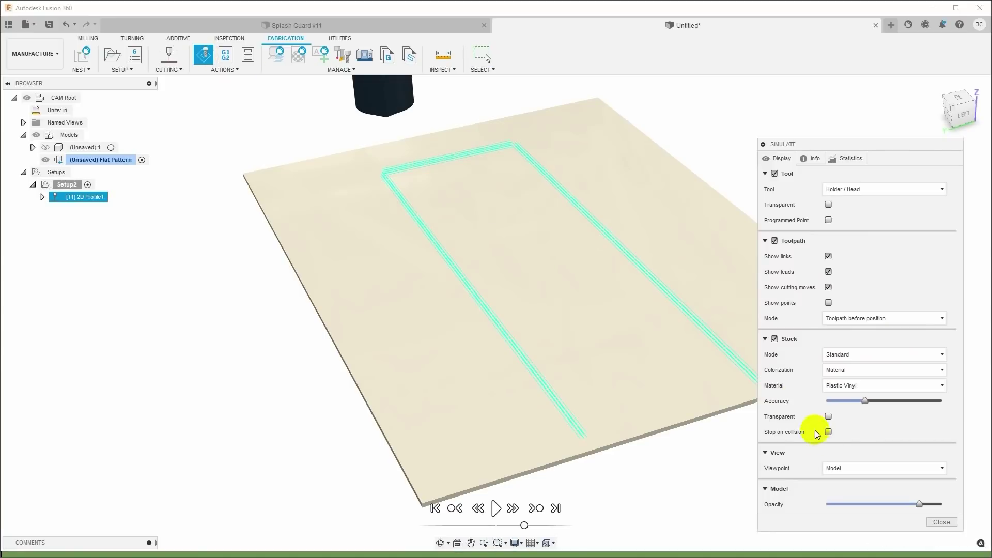
click(495, 509)
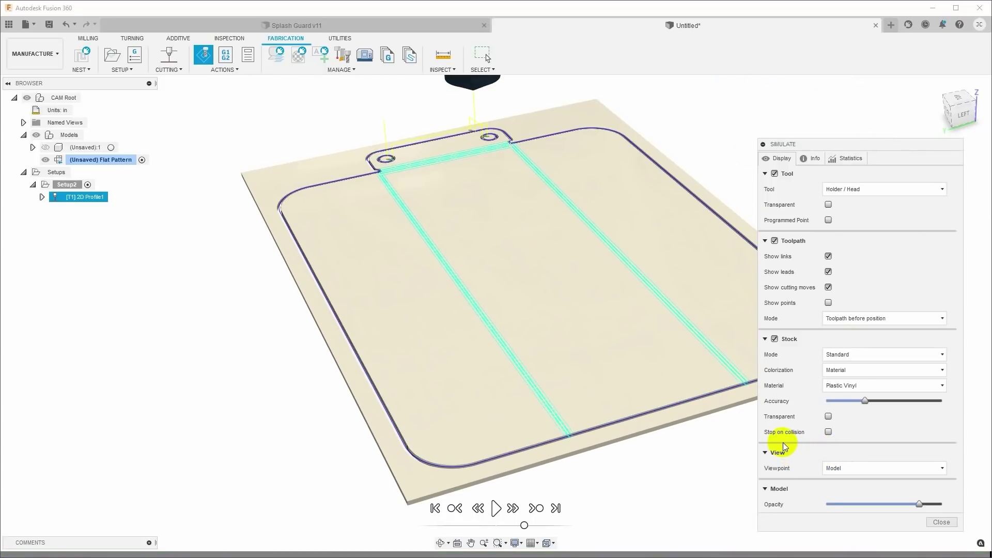
key(Escape)
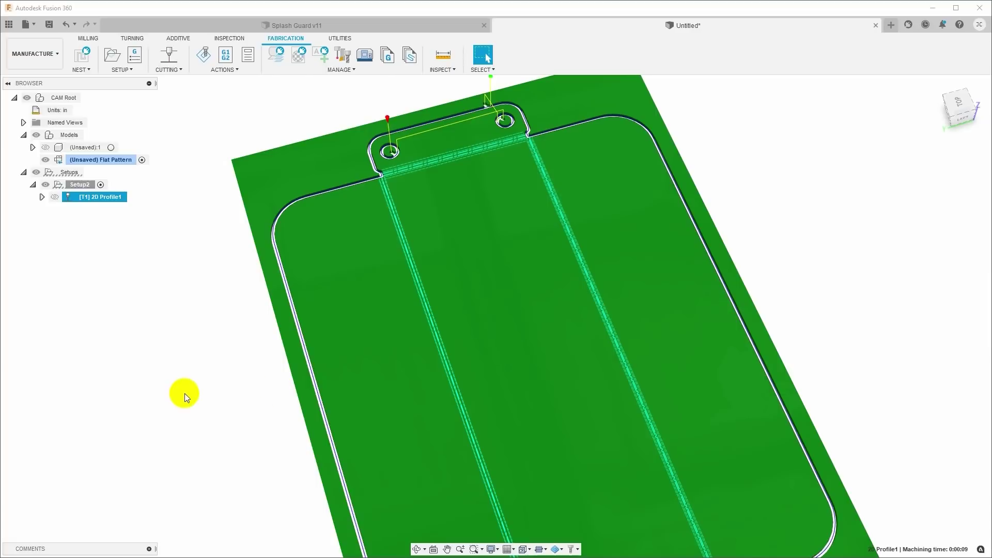
Step: Start post-processing the 2D profile toolpath to create an NC program
click(224, 58)
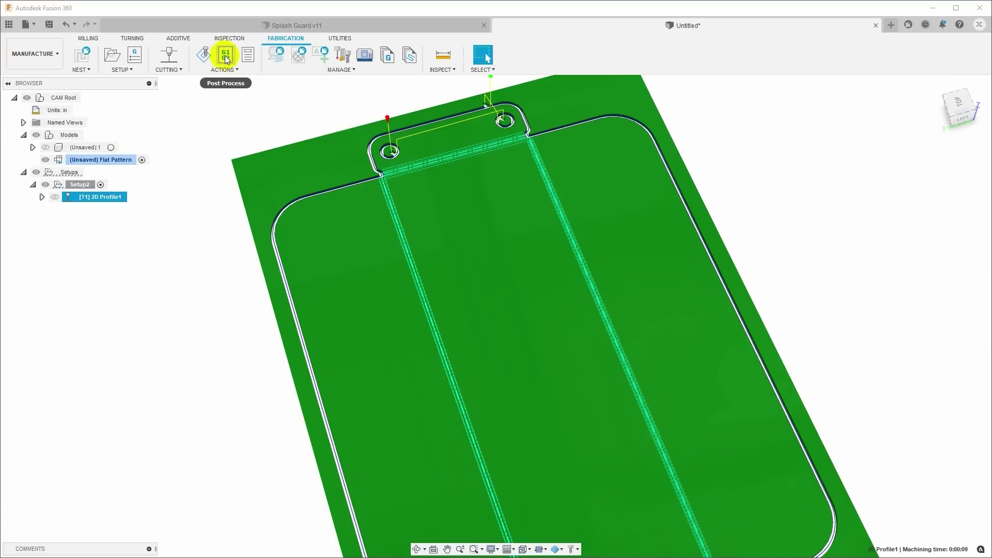
click(226, 58)
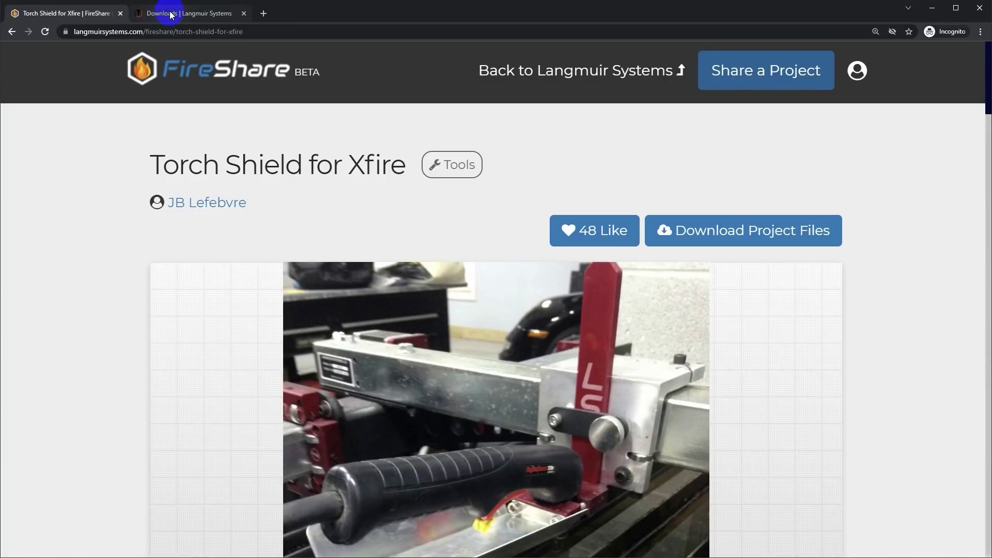
Step: In the browser, download Fusion 360 Post v1.6 for CrossFire with IHS & THC, Motion Control v1.2ls, from Langmuir Systems' Downloads page
click(170, 14)
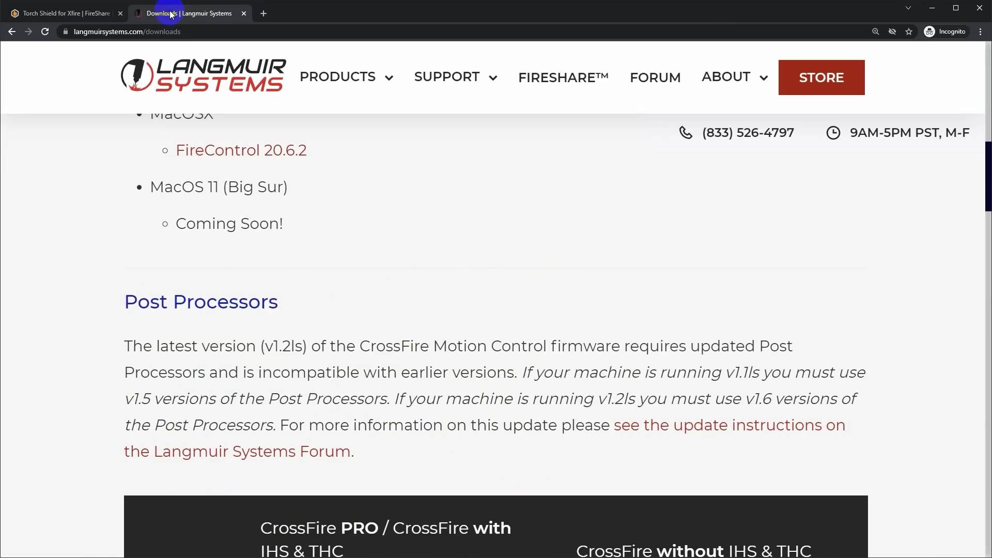
scroll(400, 342, up, 14)
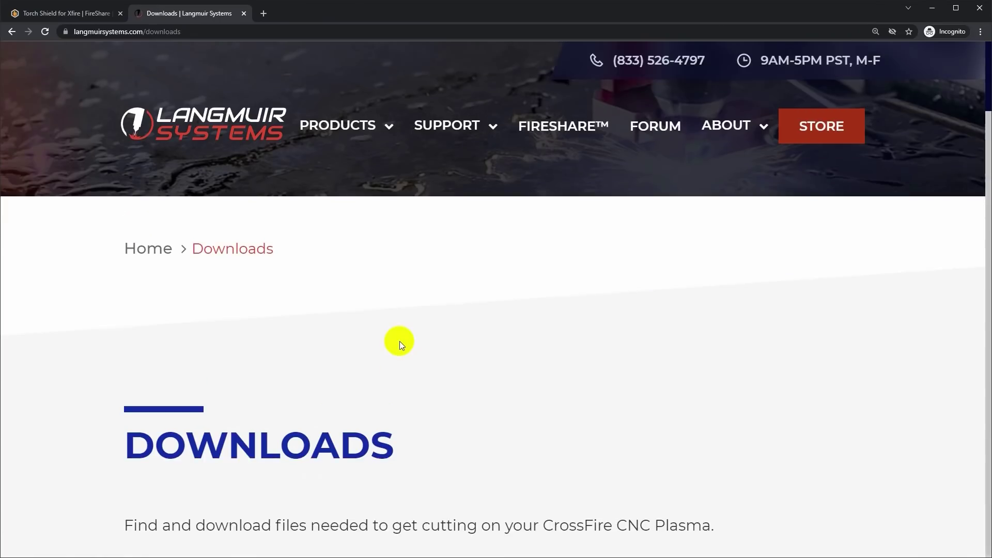
scroll(400, 340, down, 3)
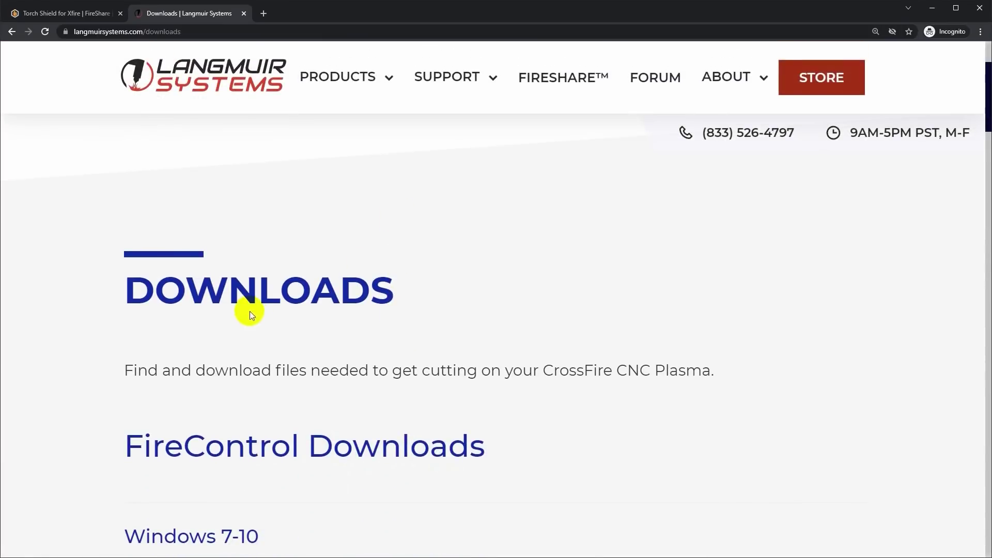
scroll(367, 391, down, 9)
scroll(368, 389, down, 8)
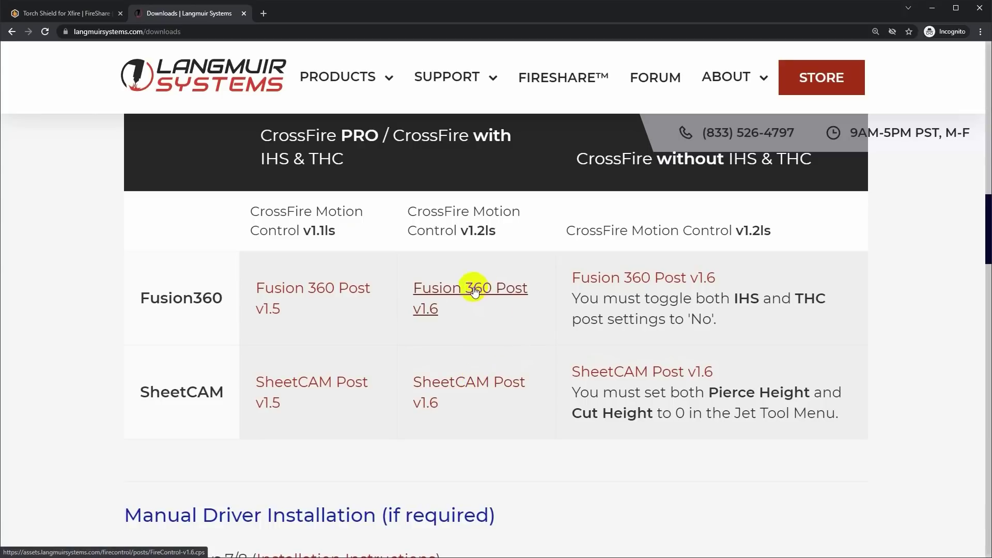
click(433, 312)
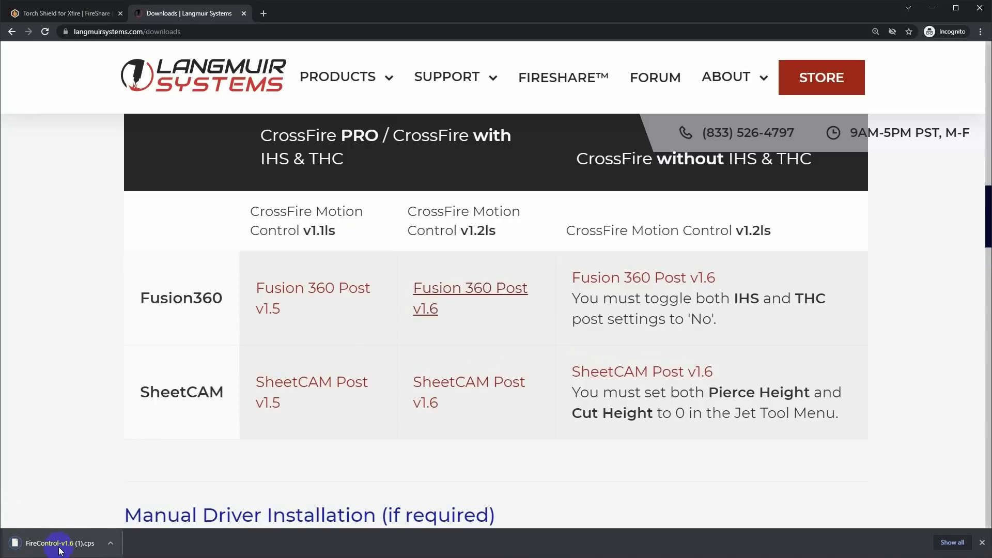
Step: Switch back to Fusion 360 and open the post library for the NC program
key(super+Tab)
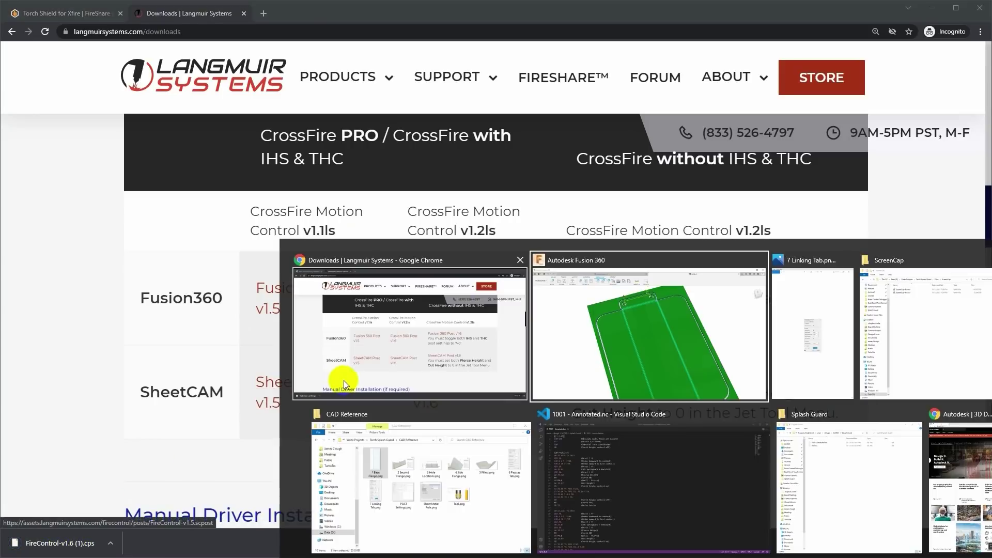
key(Return)
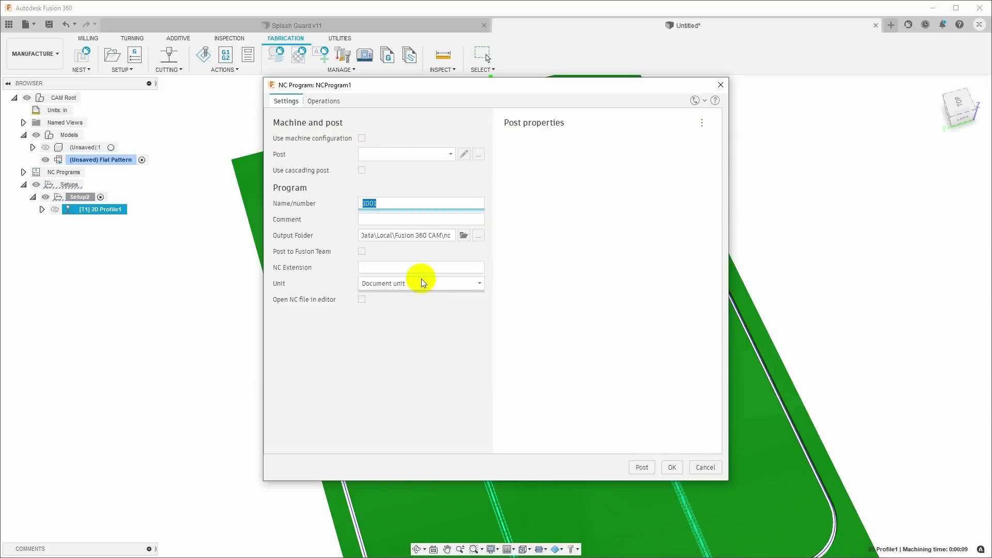
click(478, 156)
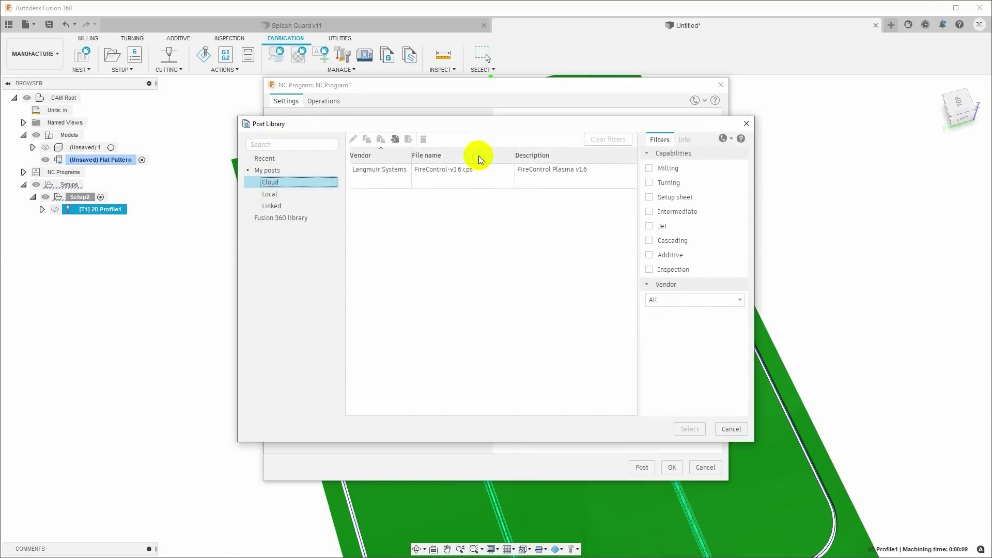
click(394, 139)
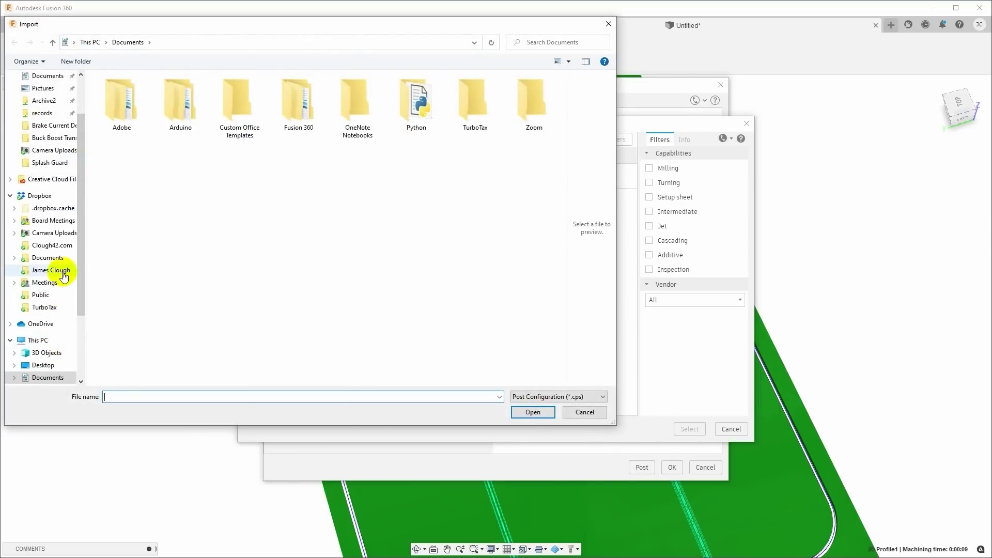
scroll(57, 296, down, 1)
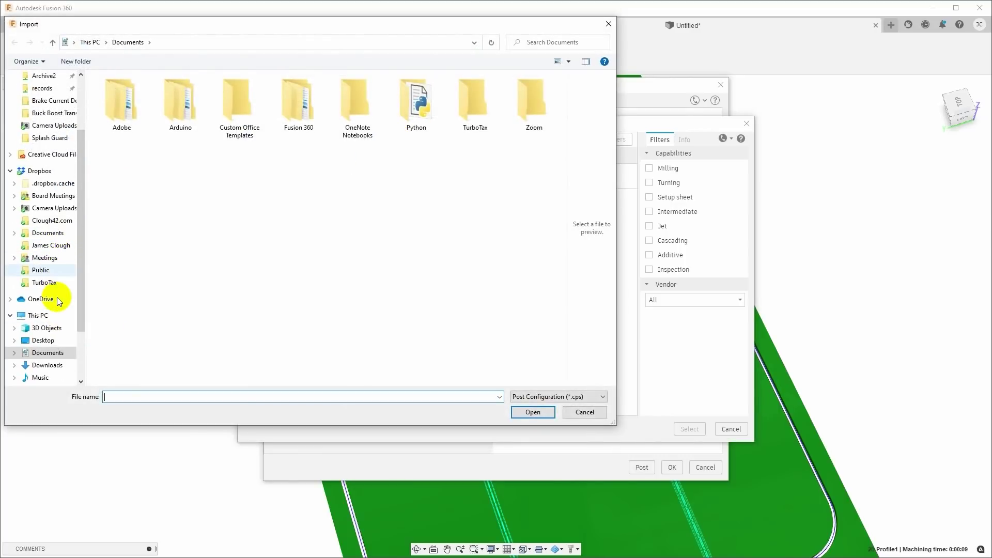
click(46, 353)
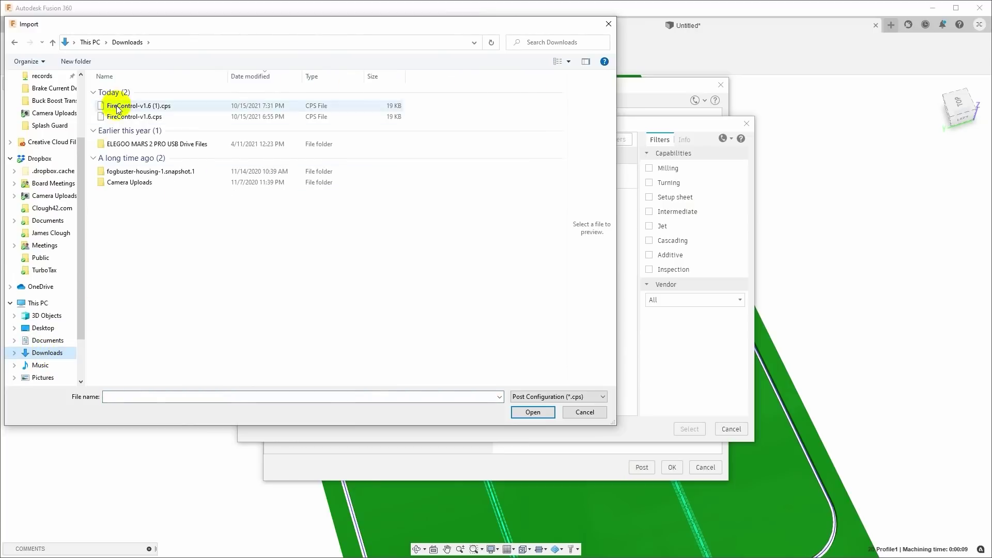
click(120, 116)
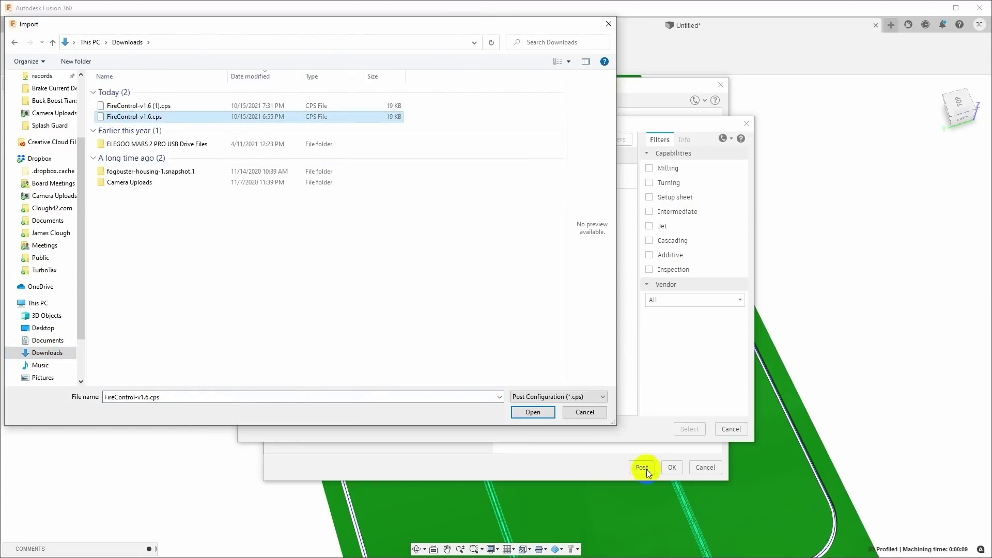
click(584, 413)
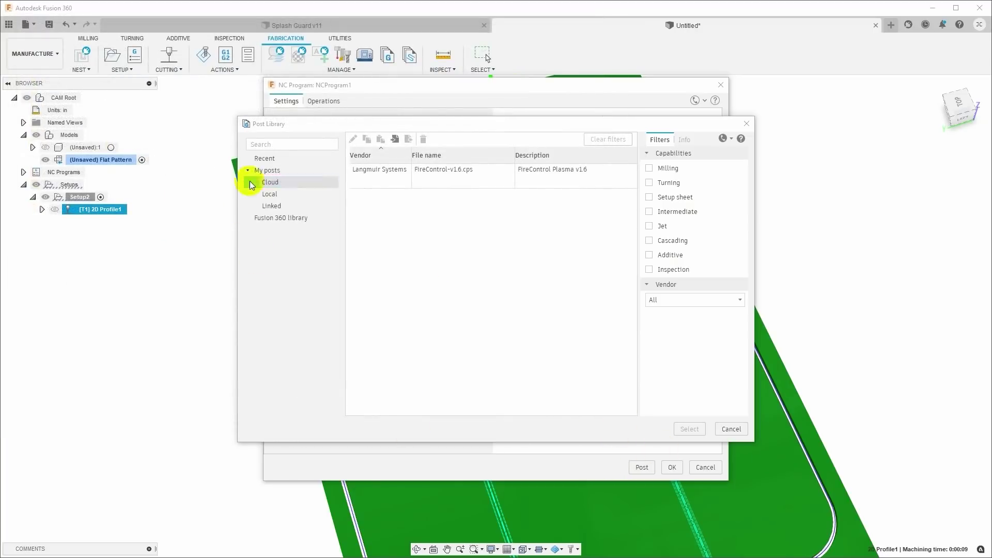
Step: Assign the Langmuir Systems post FireControl-v1.6.cps from the cloud posts to the NC program
click(476, 177)
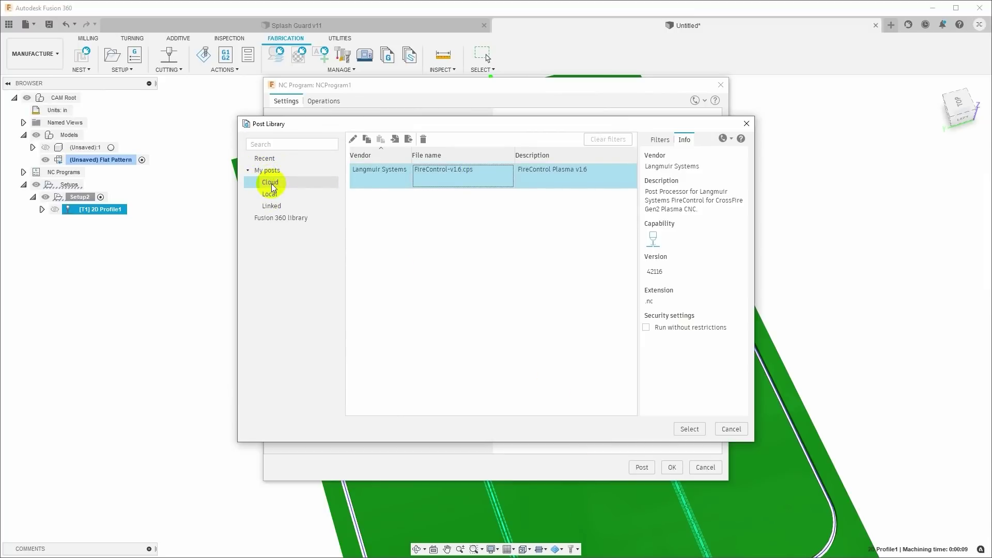
click(272, 184)
click(390, 177)
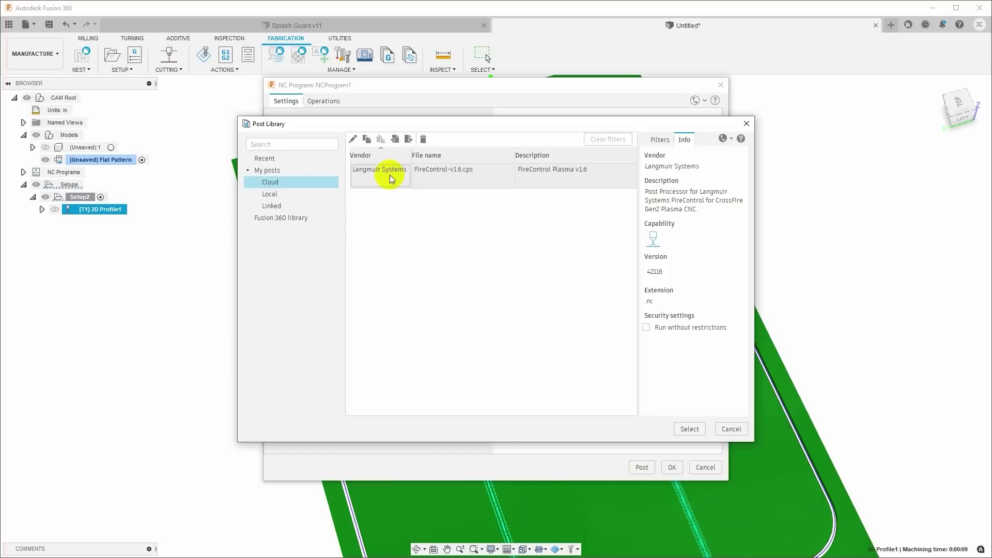
click(461, 175)
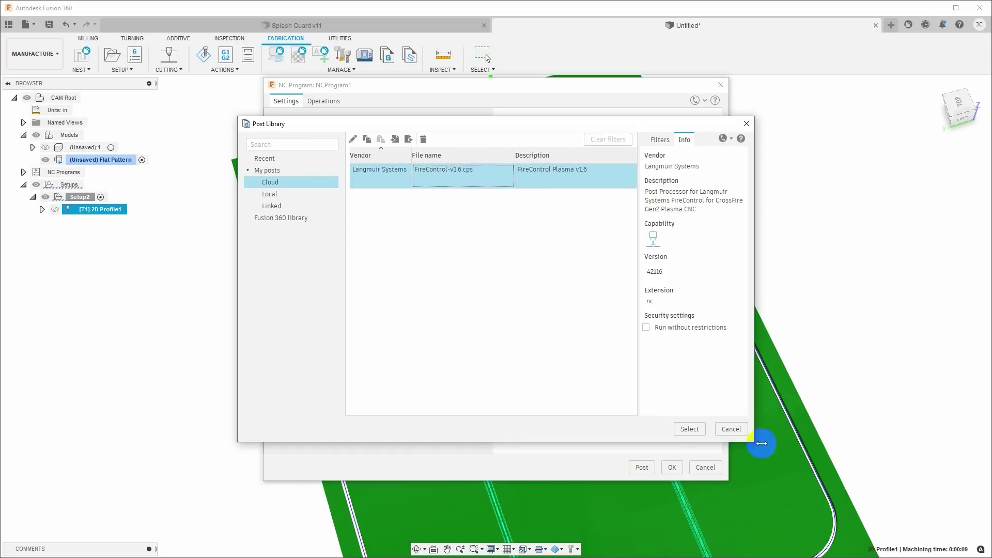
click(697, 430)
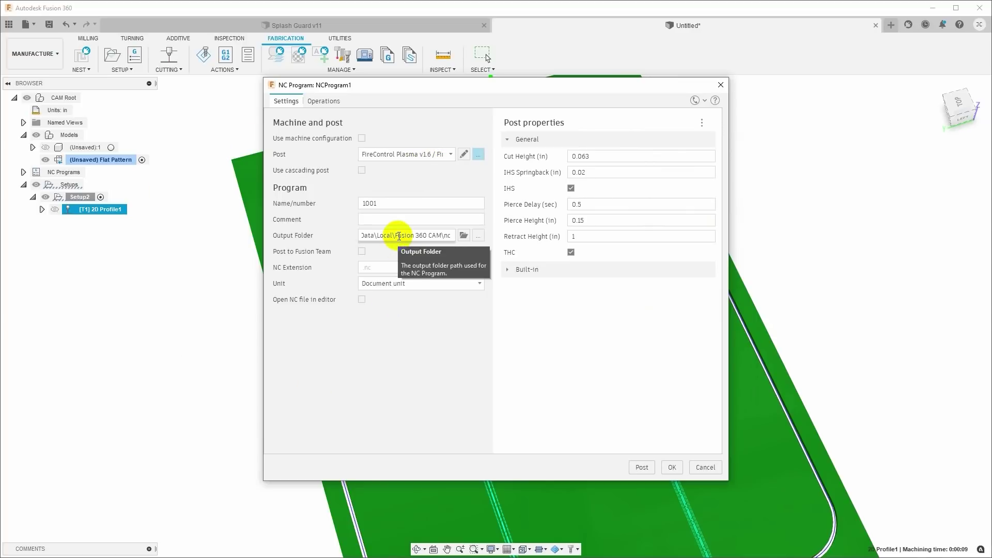
Step: Check the output folder location for the NC program and enable opening the NC file in the editor
click(464, 235)
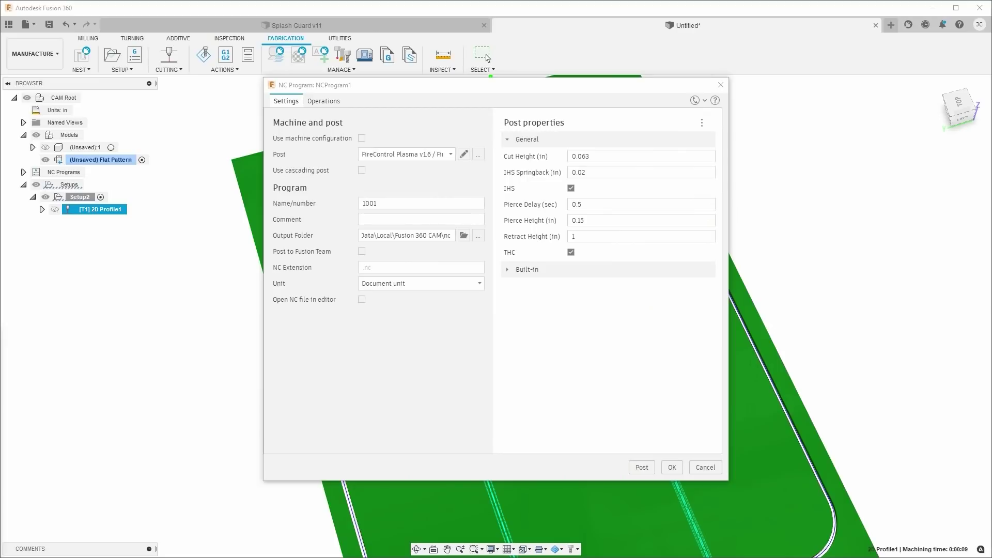
key(Escape)
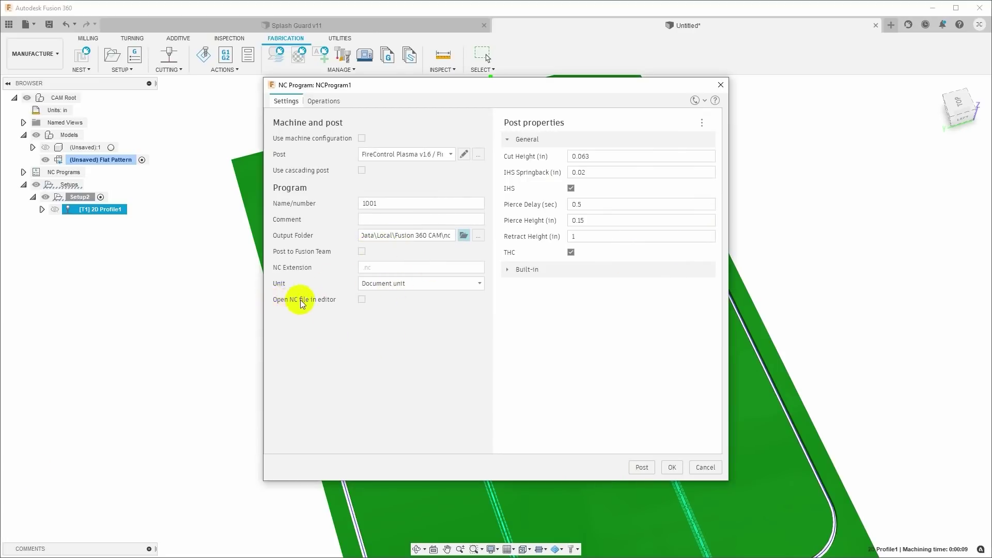
click(361, 299)
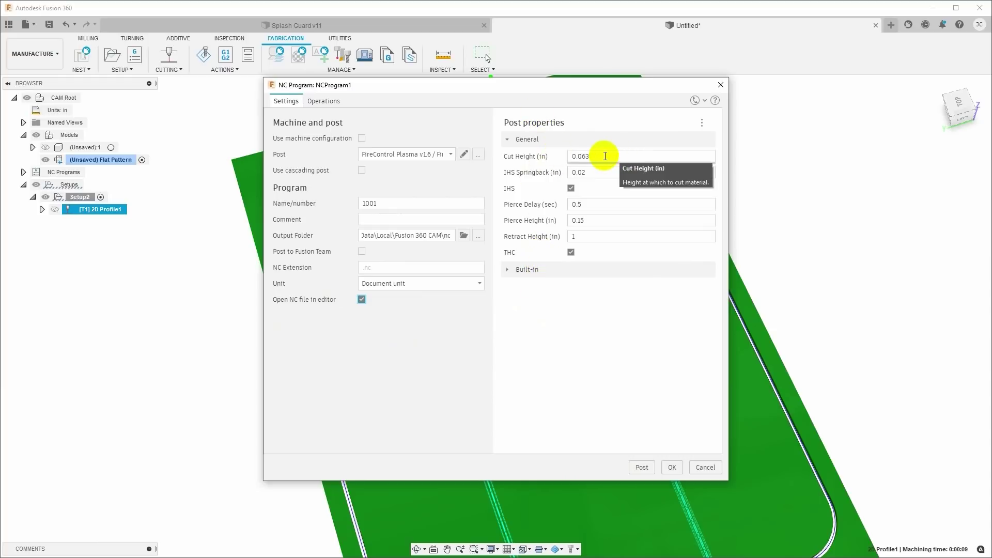
Step: Set the post's cut height to 0.035 in and the IHS springback to 0.01 in
click(583, 156)
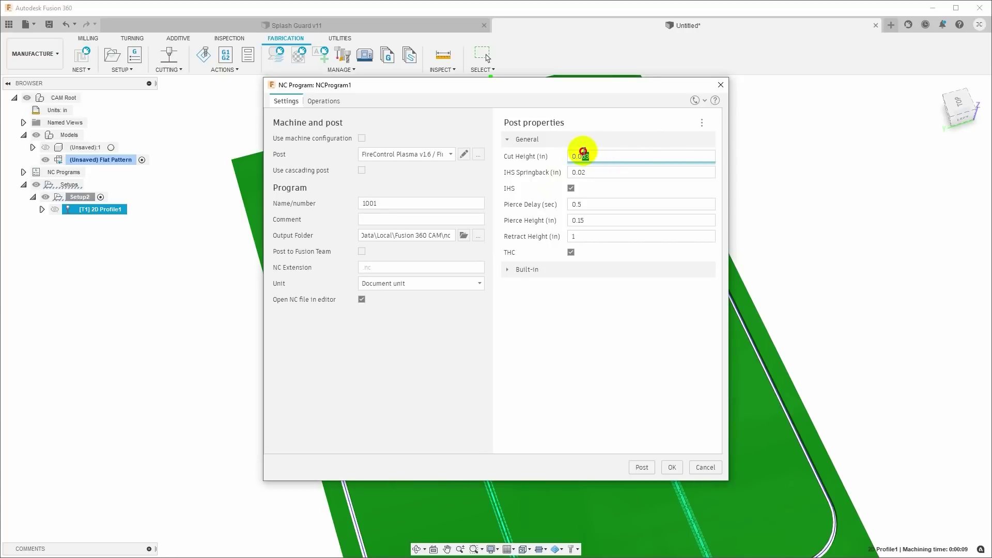
drag(581, 156, 609, 156)
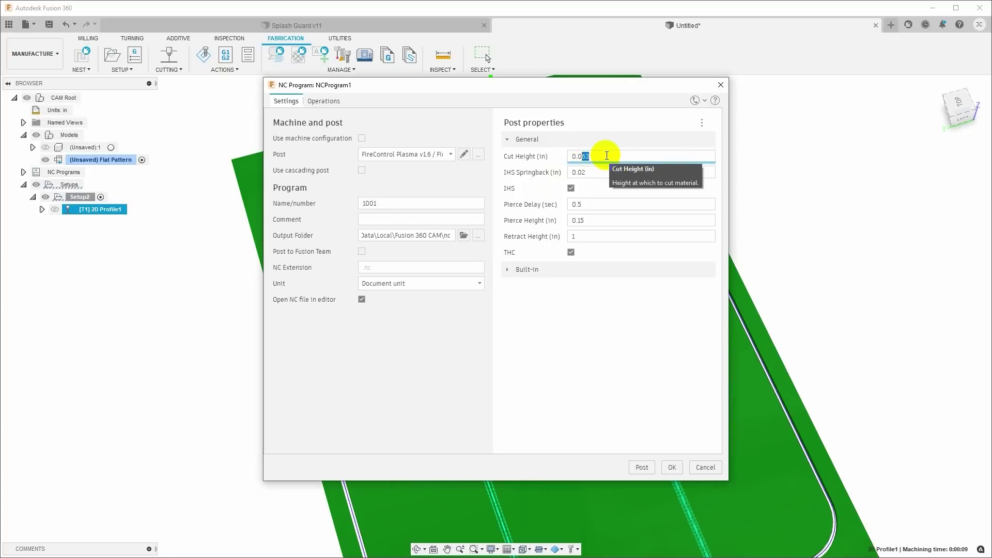
click(582, 172)
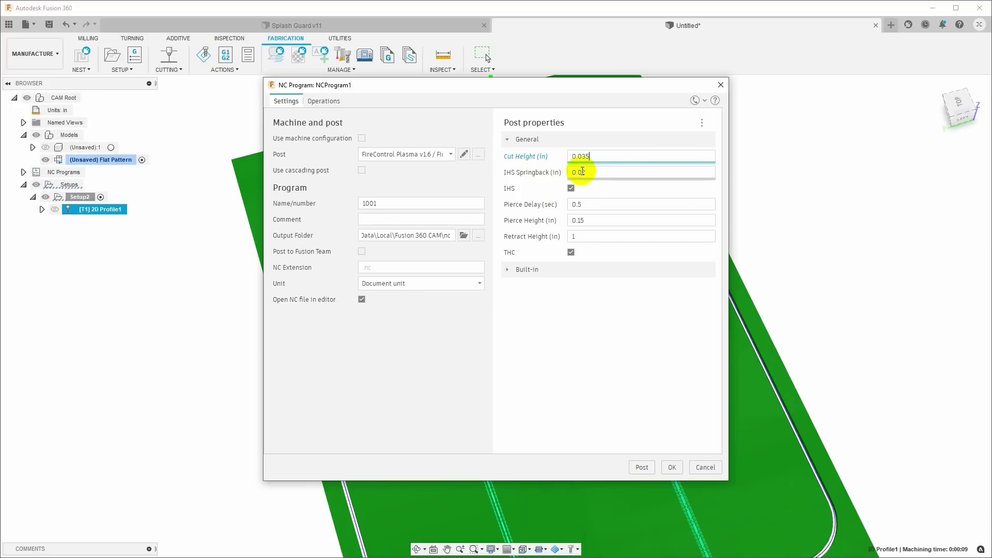
drag(582, 172, 591, 174)
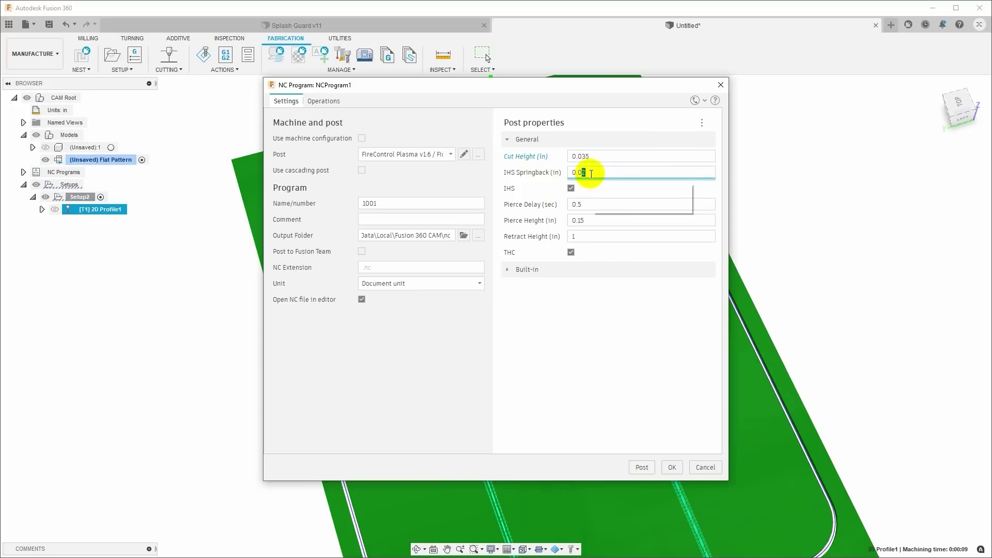
text(1)
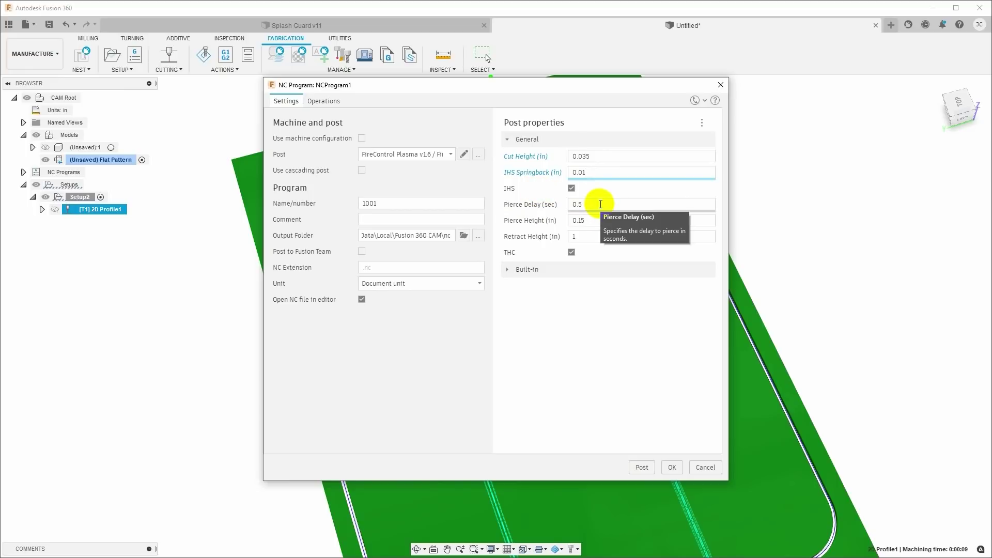
Step: Set the post's pierce delay to 0.6 seconds and the pierce height to 0.125 in
click(600, 204)
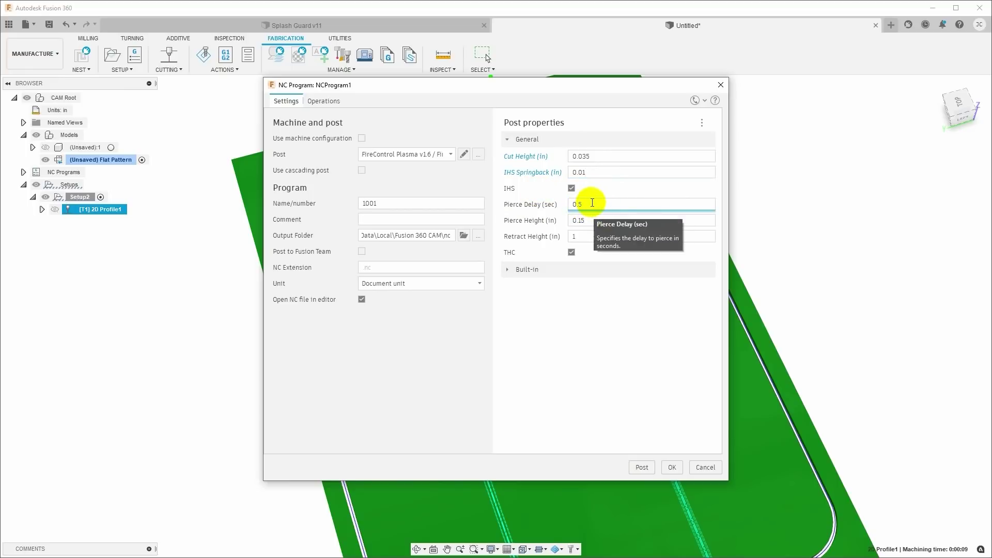
key(BackSpace)
text(6)
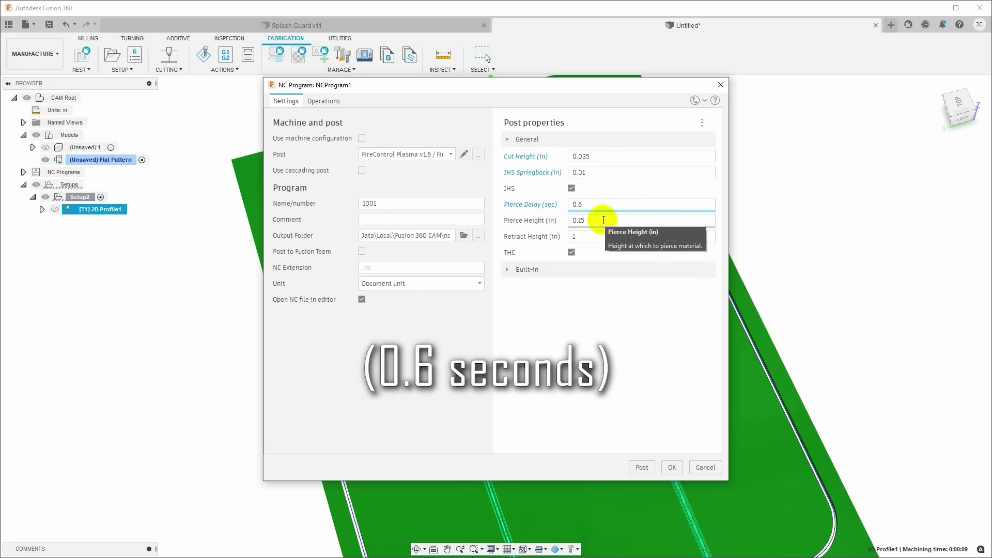
click(602, 221)
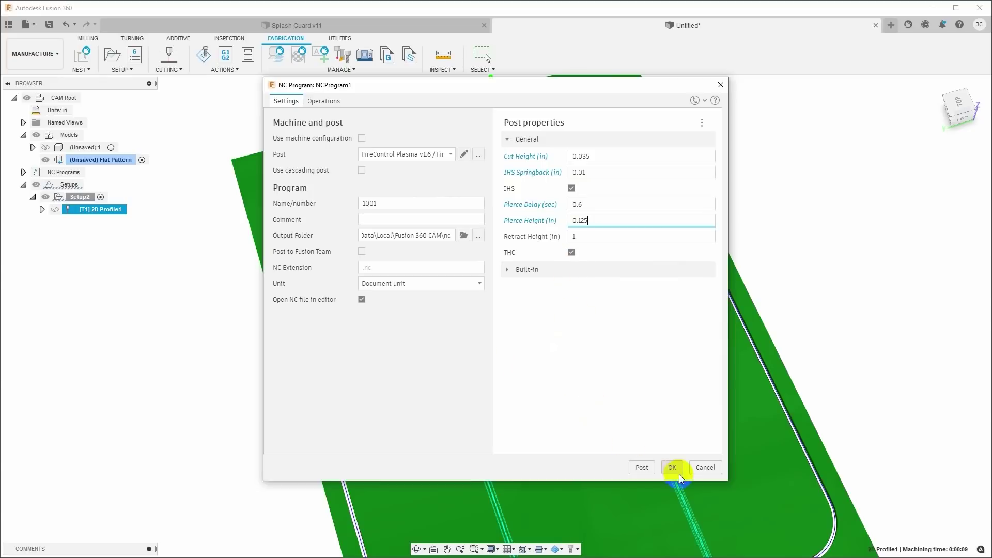
Step: Post the NC program, allow 1001.nc to open in Visual Studio Code and skim through its G-code
click(643, 468)
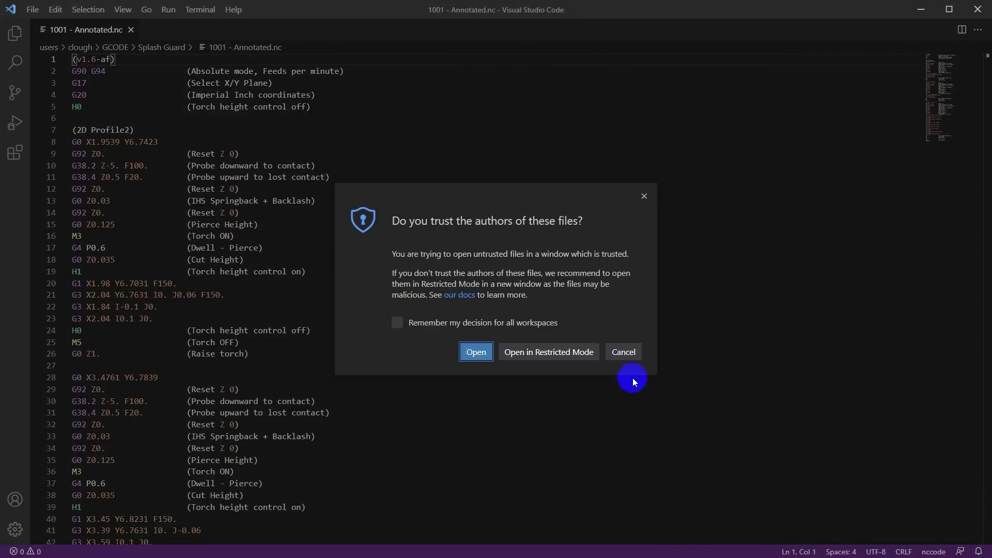
click(476, 352)
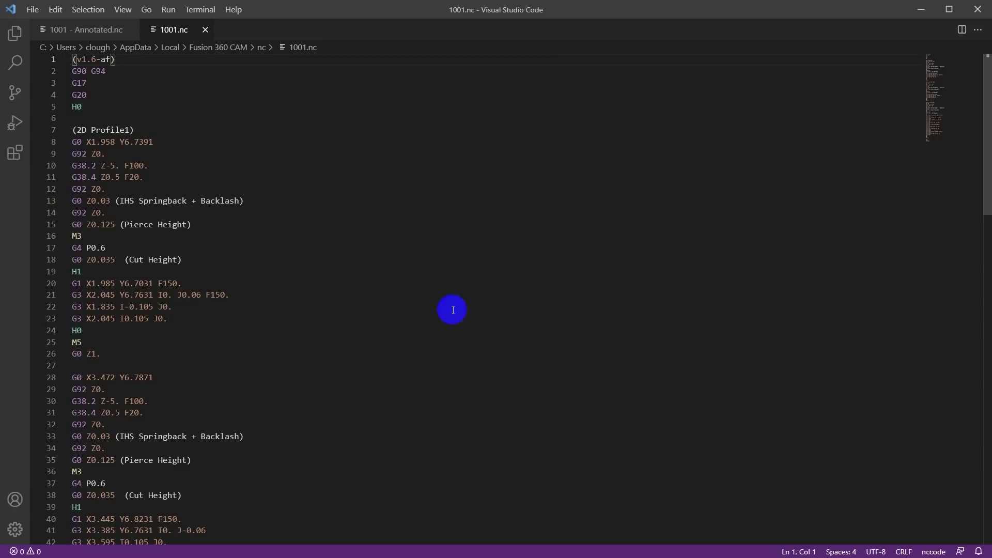
scroll(397, 343, down, 15)
scroll(396, 343, up, 15)
Step: Switch to the file 1001 - Annotated.nc and examine the torch height control, downward and upward probing, and Z reset lines
click(89, 32)
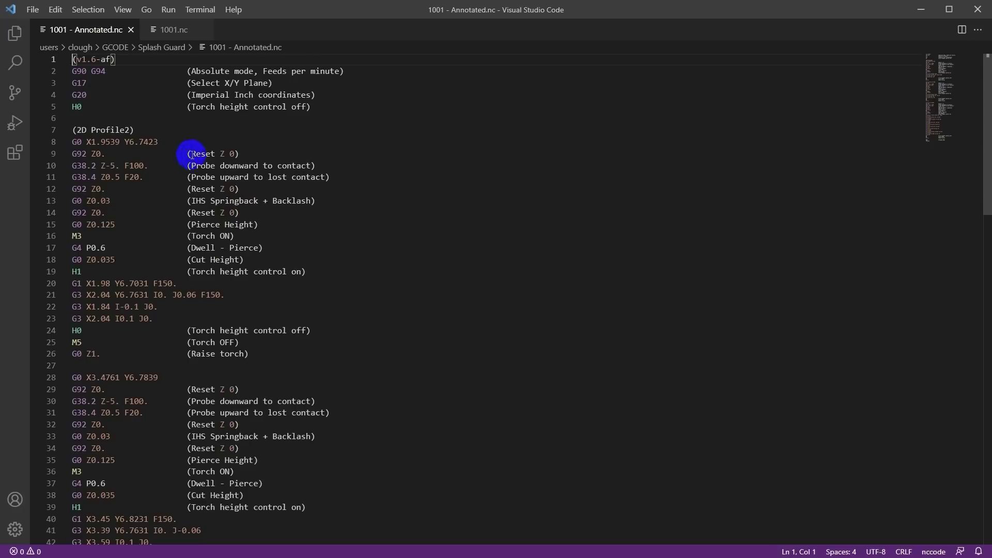
drag(78, 212, 110, 212)
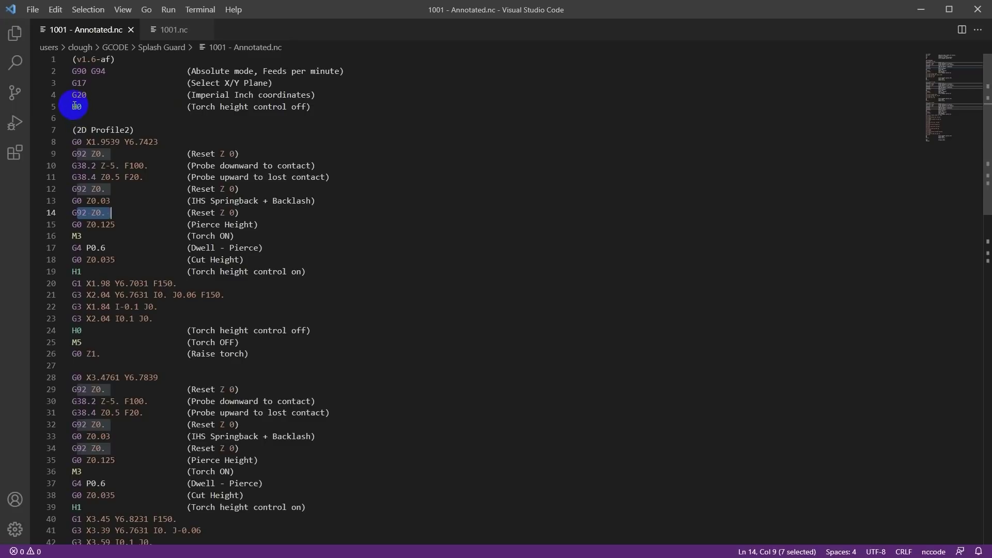
drag(72, 106, 84, 106)
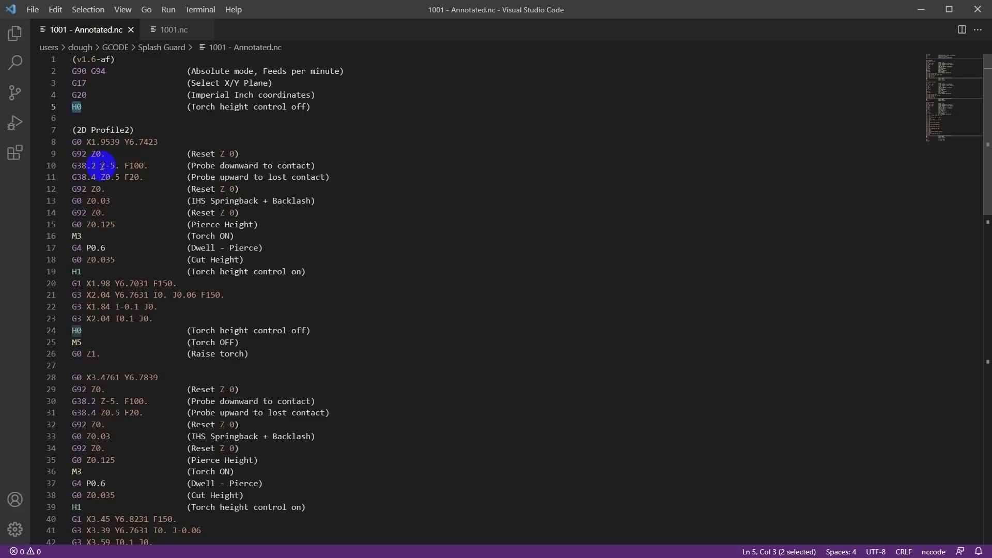
drag(101, 166, 144, 165)
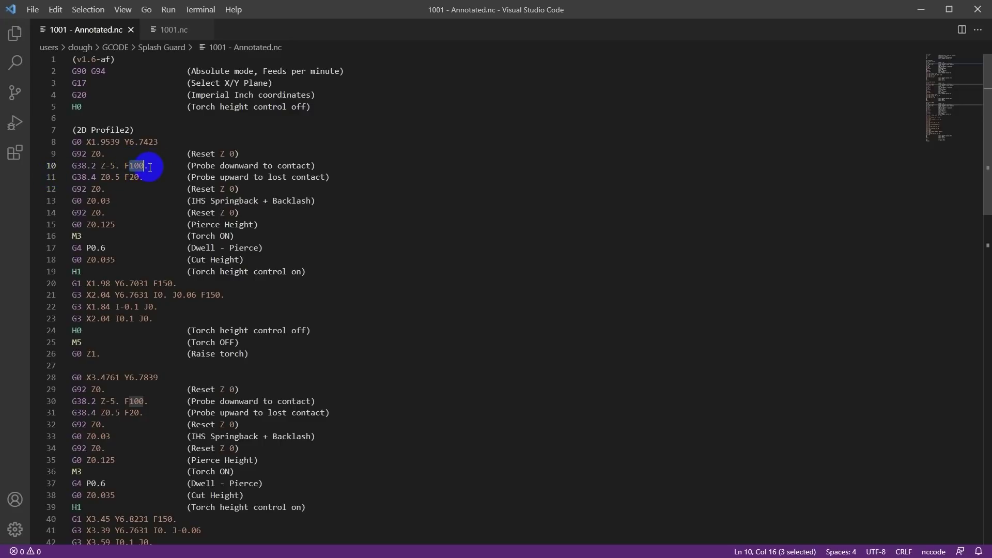
click(79, 178)
drag(78, 178, 95, 178)
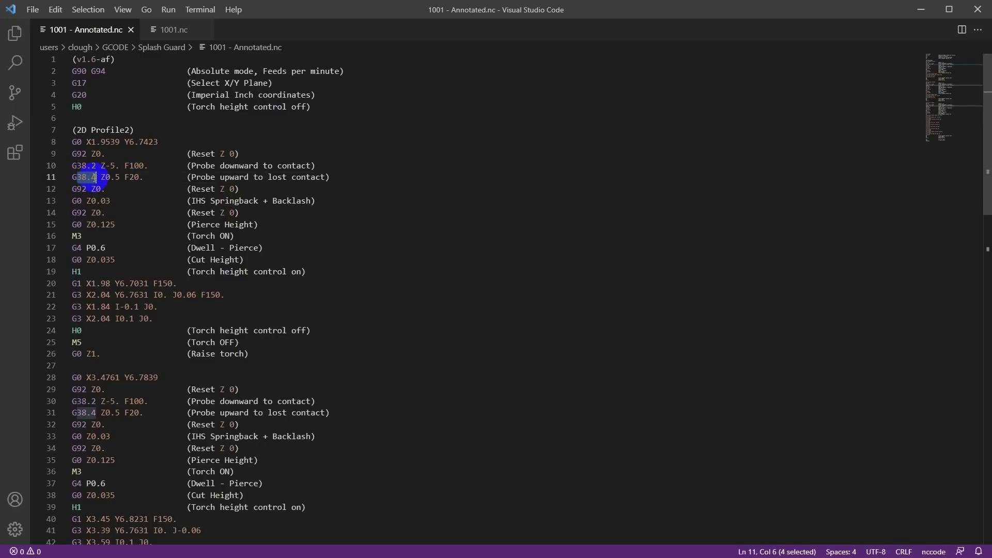
drag(106, 178, 140, 177)
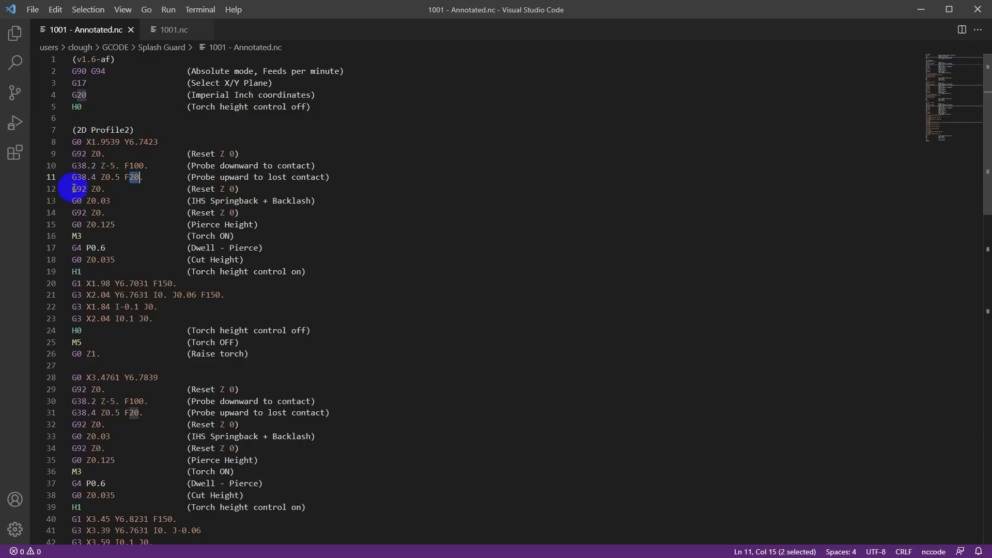
drag(72, 189, 110, 189)
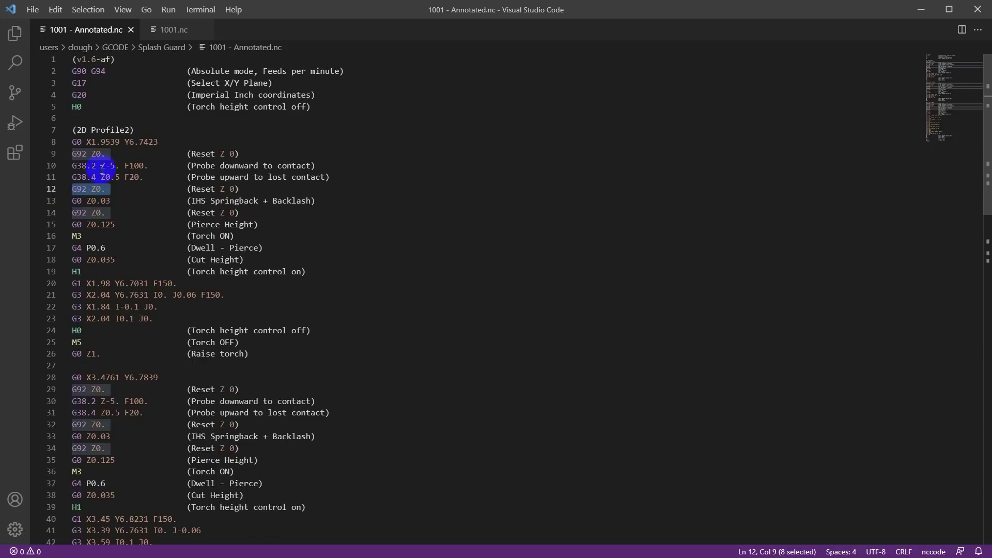
Step: Examine the first cut's springback offset, Z reset, pierce height, torch-on, pierce dwell and cut height lines in the annotated G-code
click(87, 202)
drag(87, 202, 111, 201)
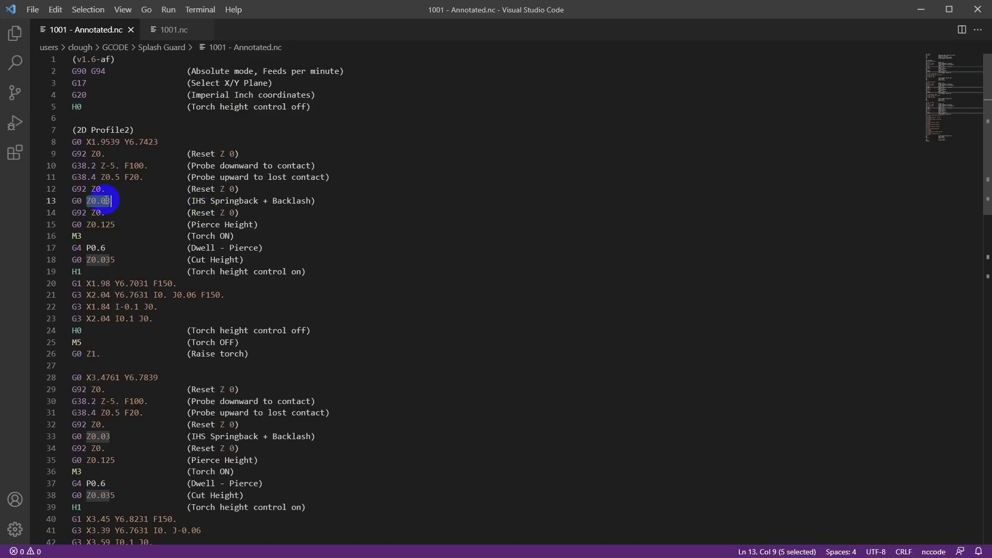
drag(86, 212, 107, 213)
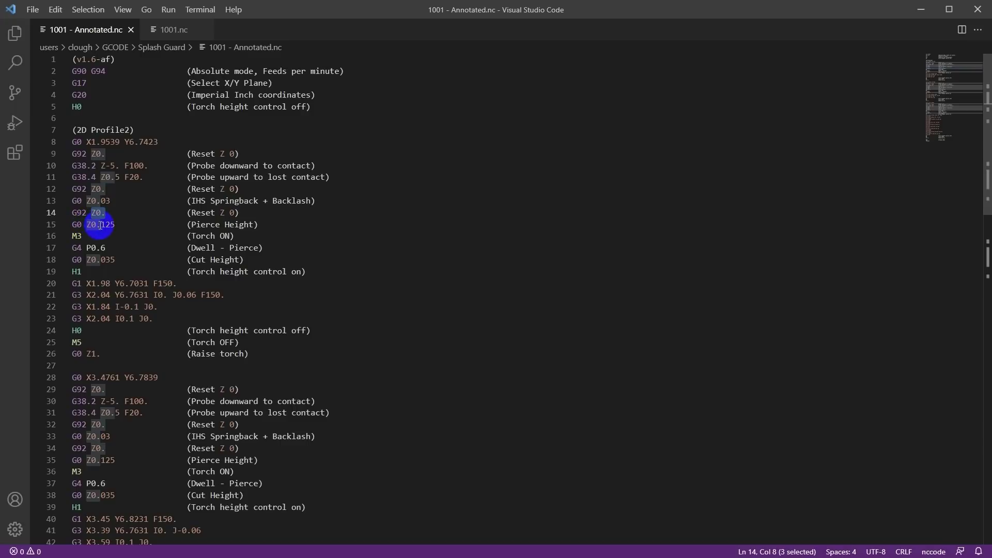
drag(100, 225, 120, 225)
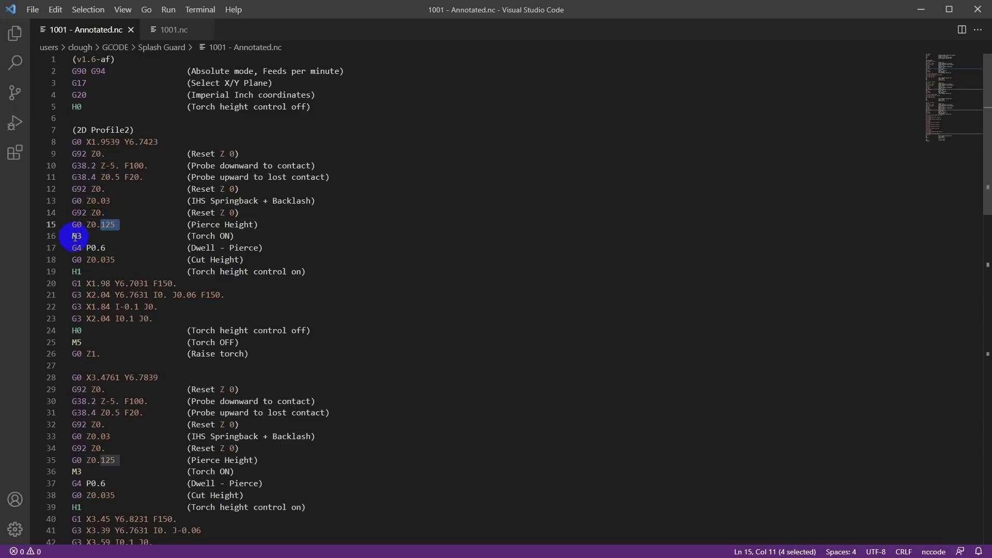
drag(71, 236, 83, 236)
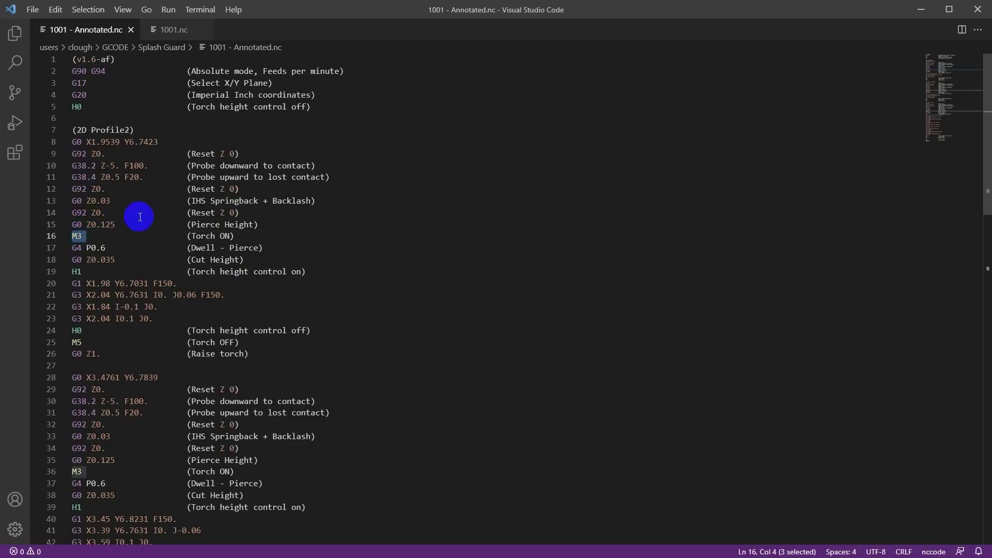
click(73, 249)
drag(73, 248, 110, 248)
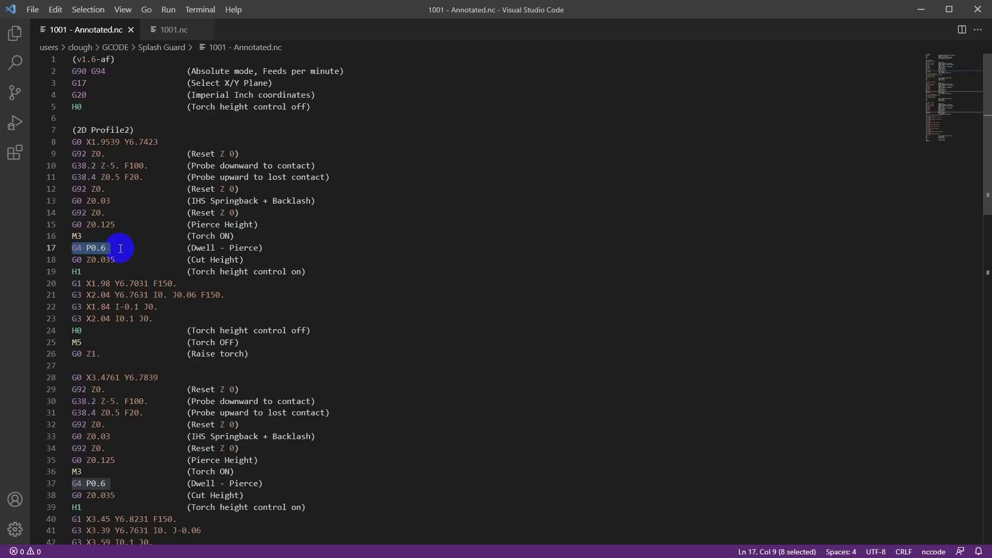
click(87, 260)
drag(88, 261, 116, 261)
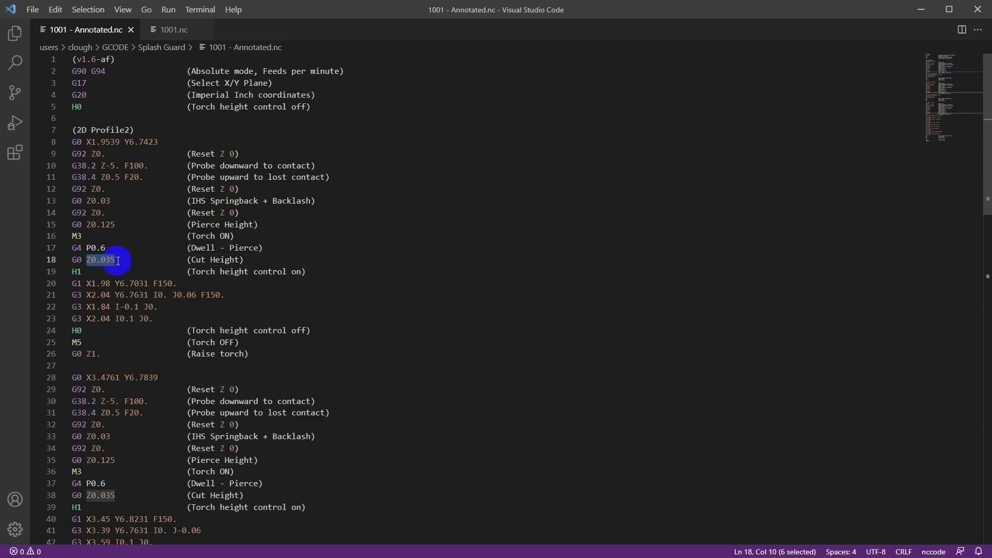
Step: Examine the first cut's torch height control, cutting move and torch-off lines, and the remaining cuts through to the program end
click(83, 272)
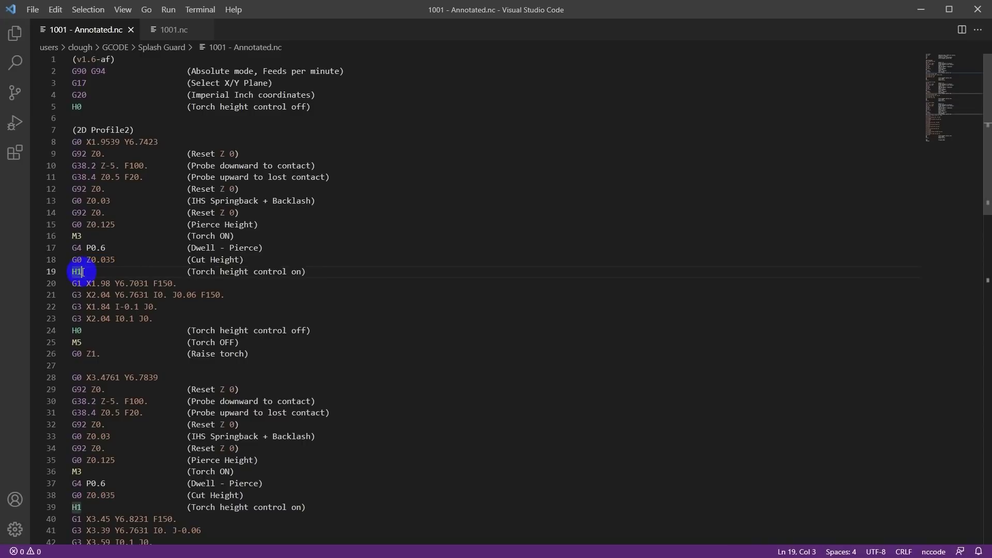
double_click(106, 259)
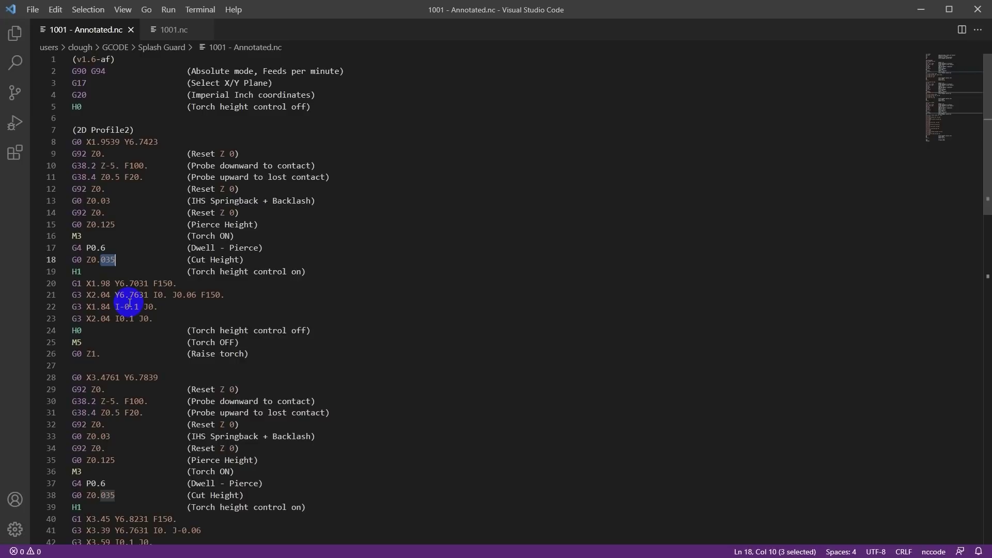
drag(76, 284, 174, 283)
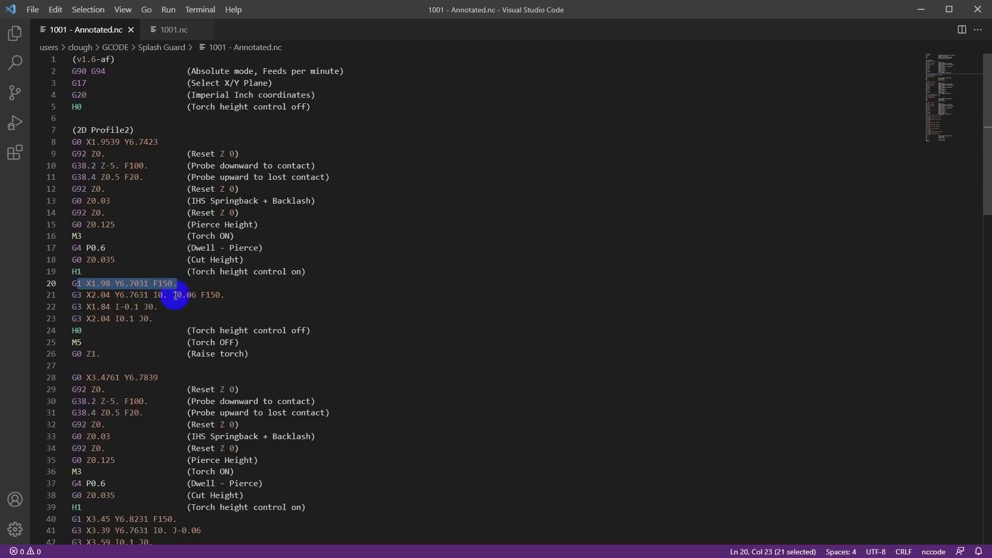
double_click(75, 331)
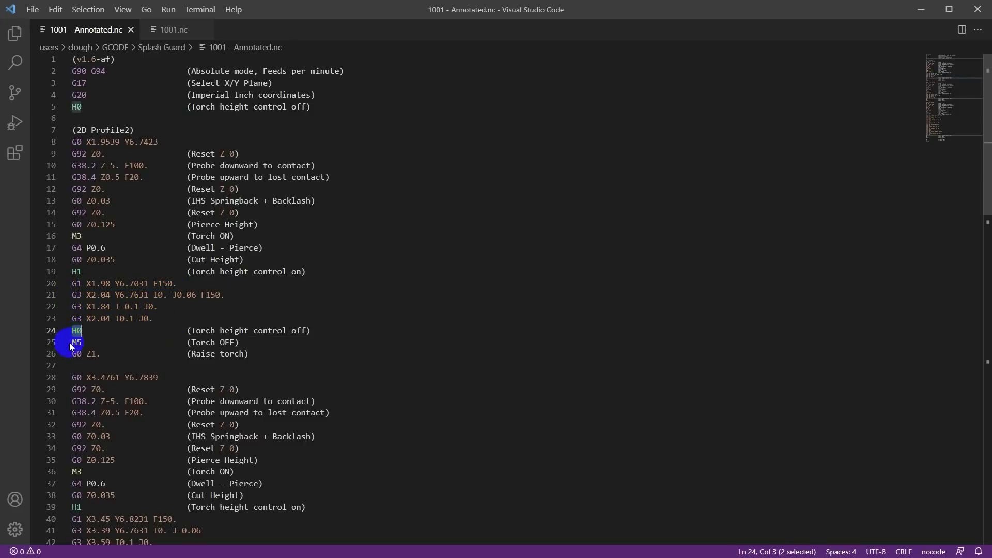
drag(76, 342, 86, 342)
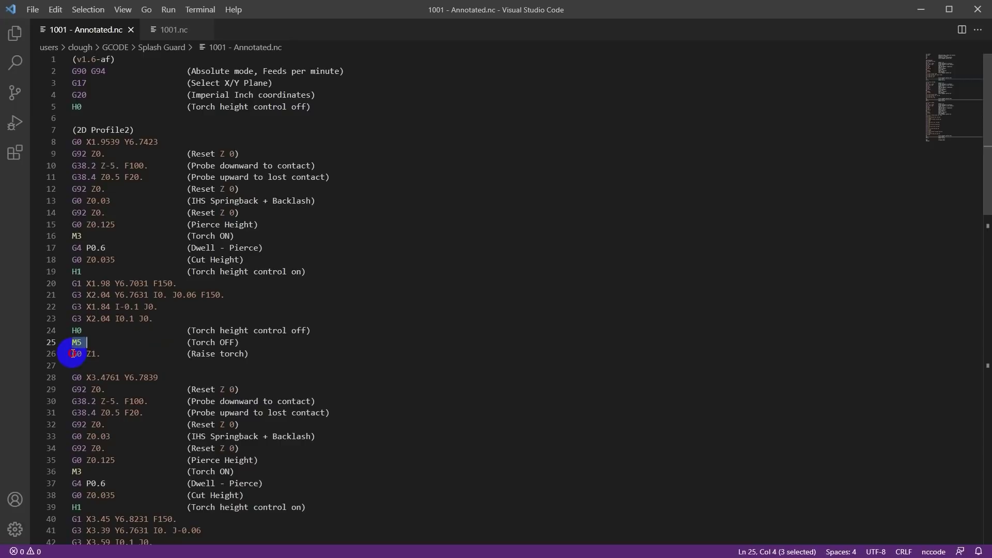
click(105, 354)
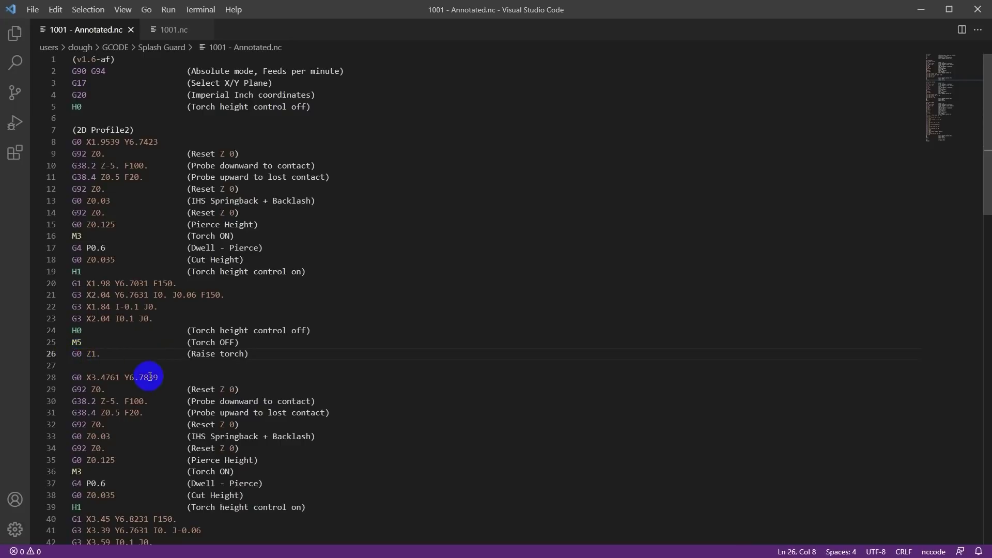
scroll(140, 311, down, 5)
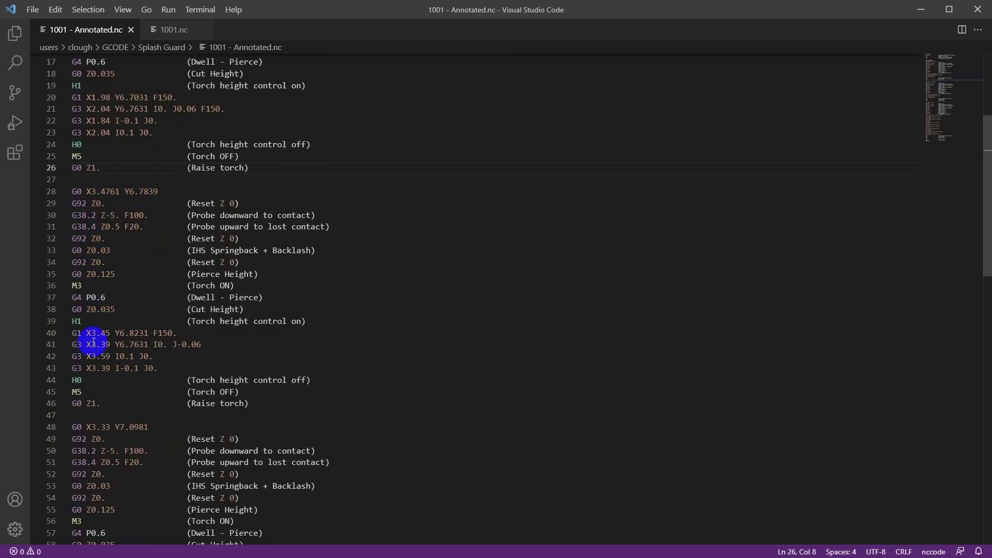
scroll(114, 401, down, 8)
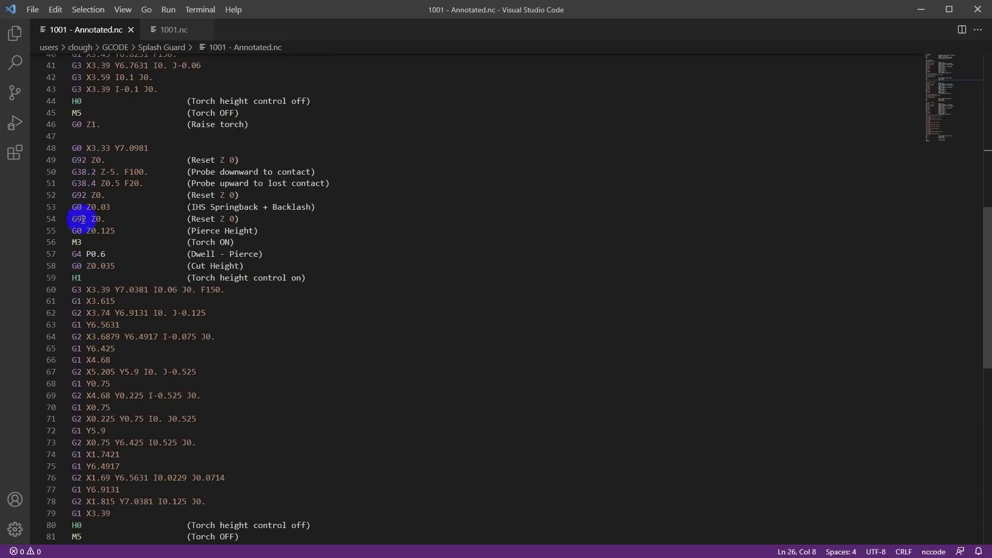
scroll(80, 282, down, 2)
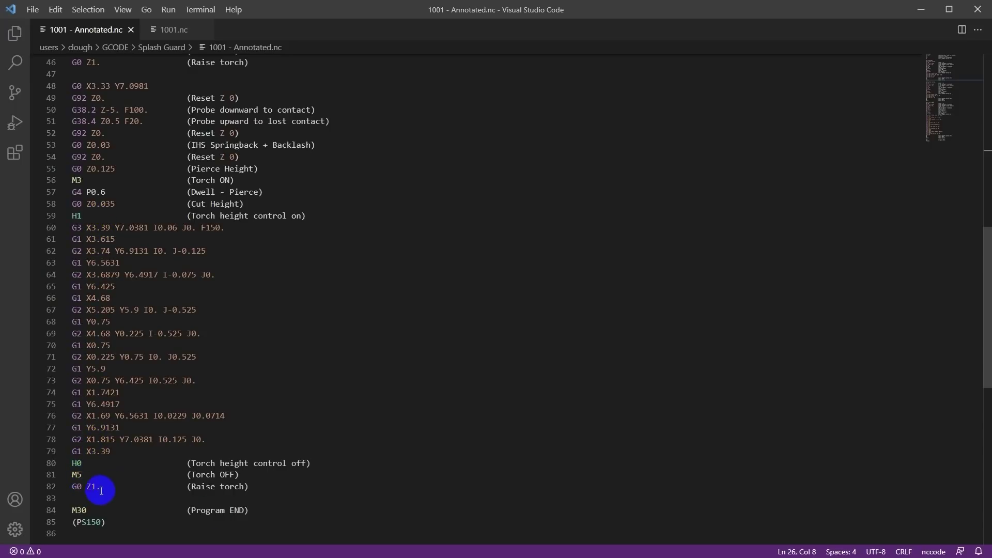
Step: Examine the M30 program end line of the annotated G-code and look over the program again from its beginning
scroll(115, 491, down, 6)
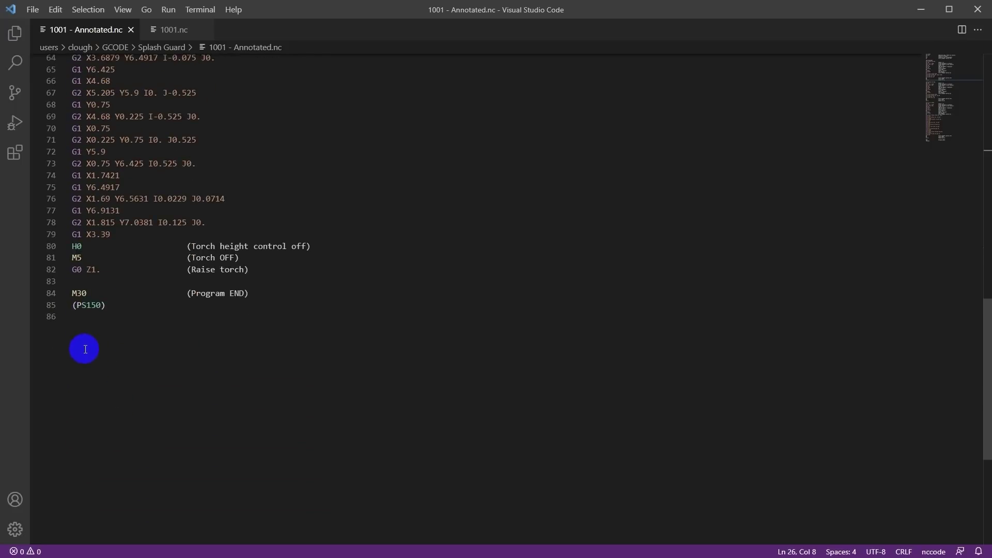
drag(72, 293, 91, 293)
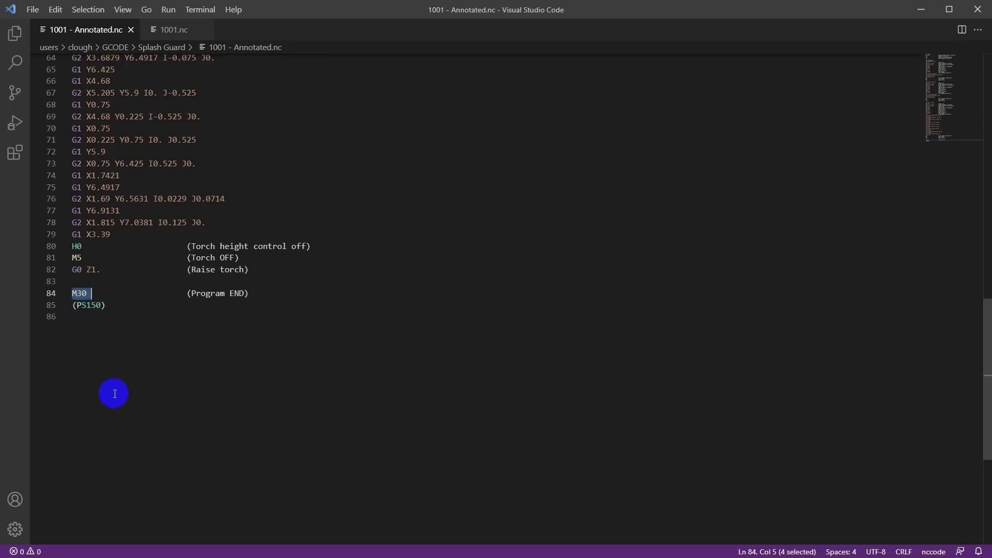
scroll(165, 316, up, 20)
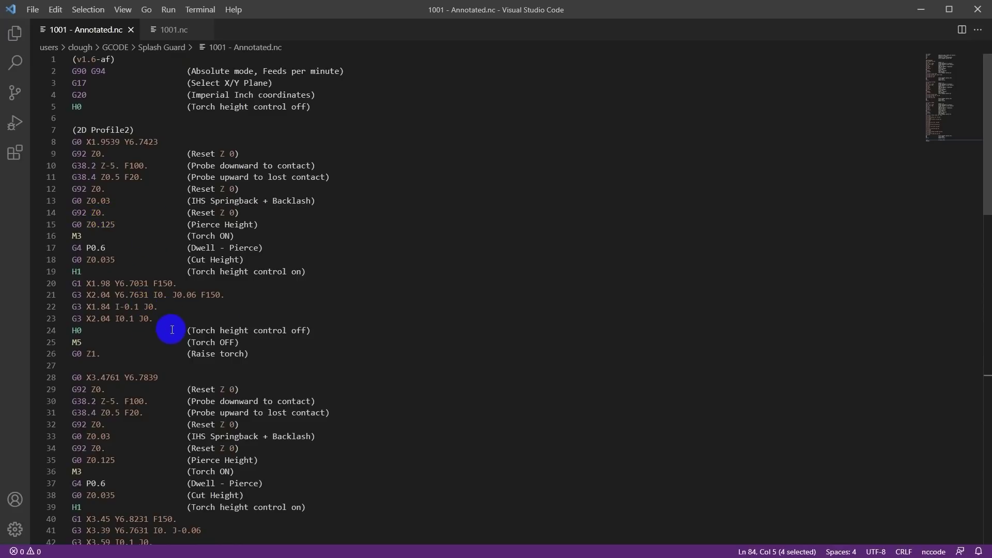
scroll(178, 324, down, 4)
scroll(178, 324, up, 4)
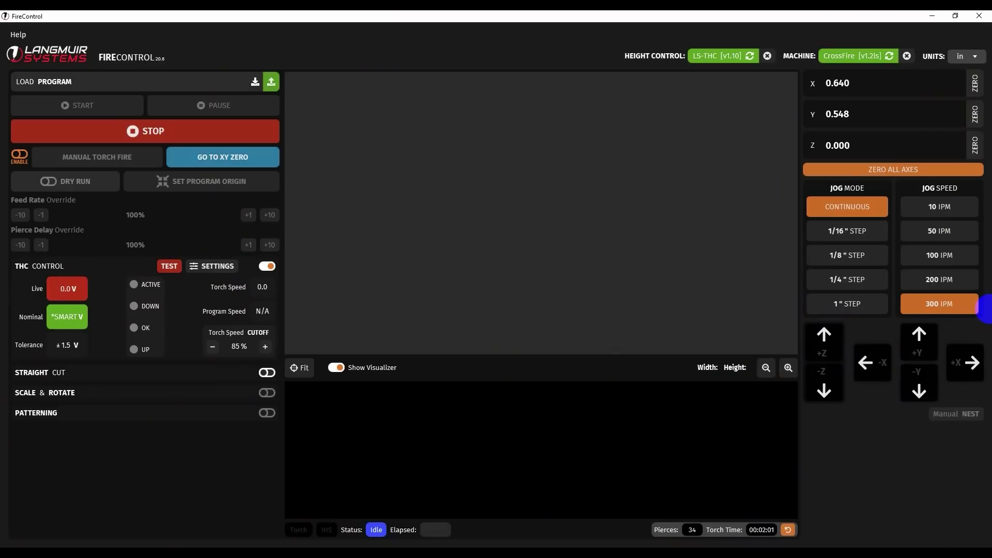
Step: Switch to FireControl and load the G-code file 1001.nc from the Splash Guard folder
click(270, 81)
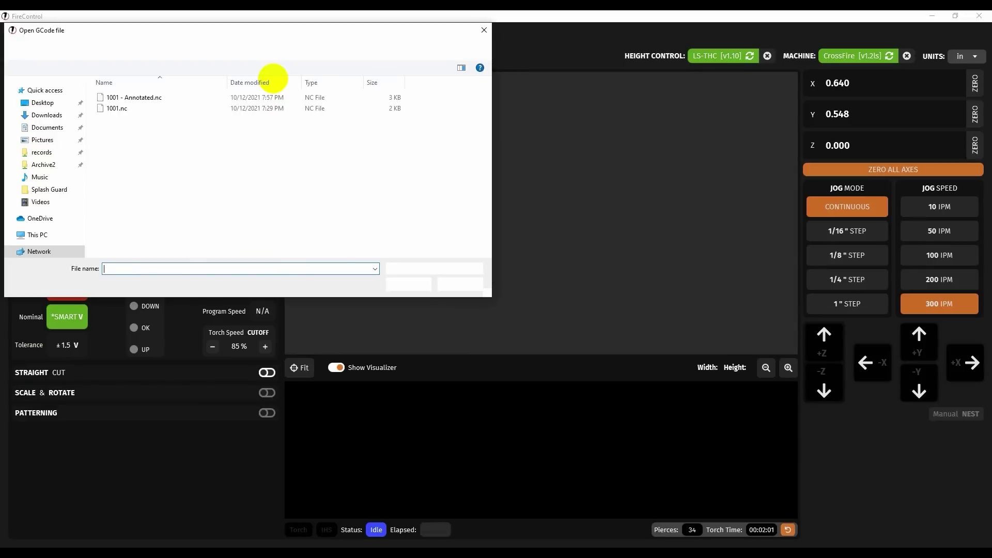
click(115, 108)
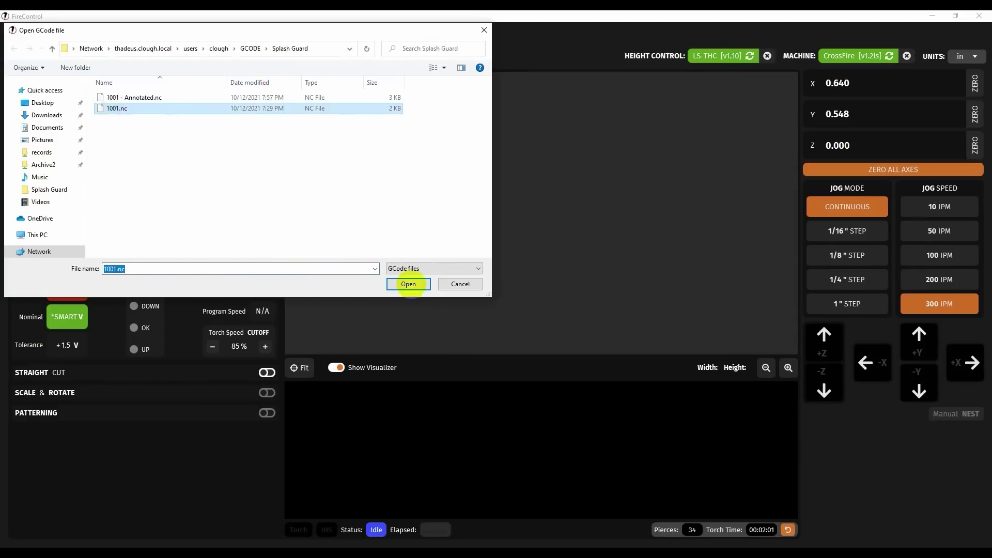
click(408, 283)
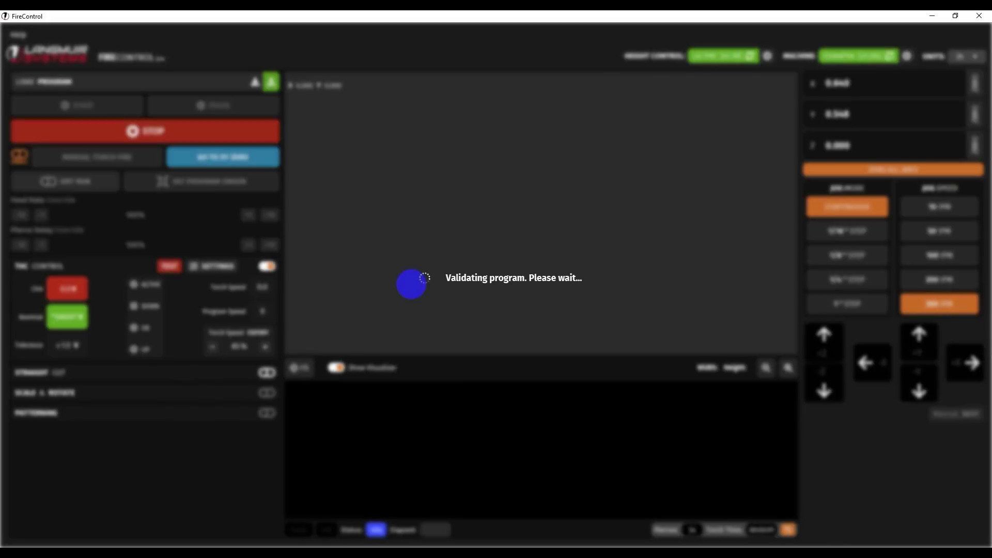